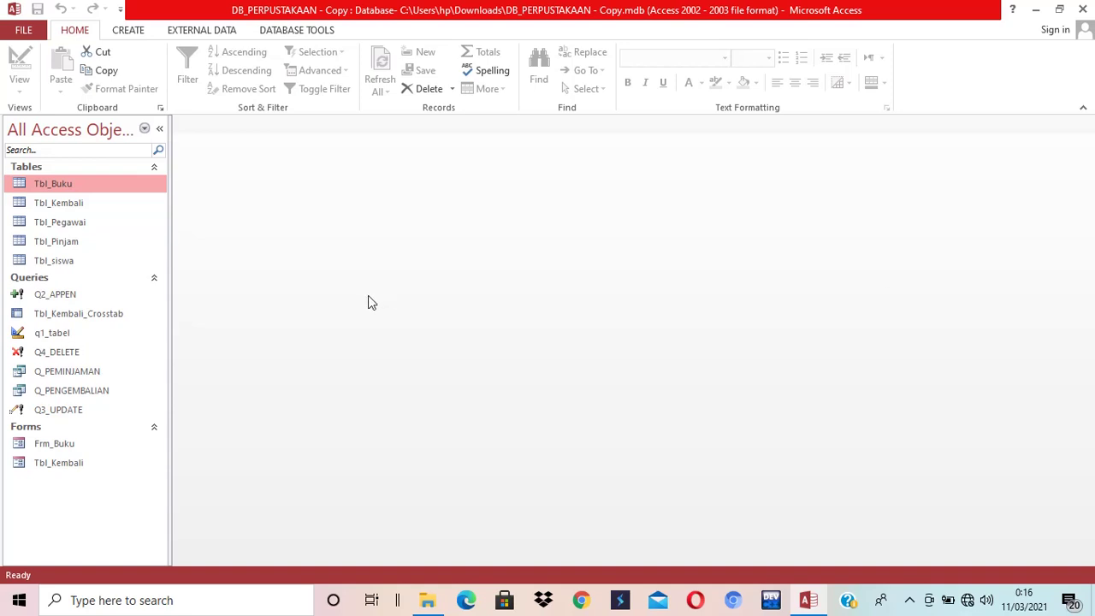
Step: Open the Tbl_Buku table to examine its fields and book records, closing it when done
click(126, 31)
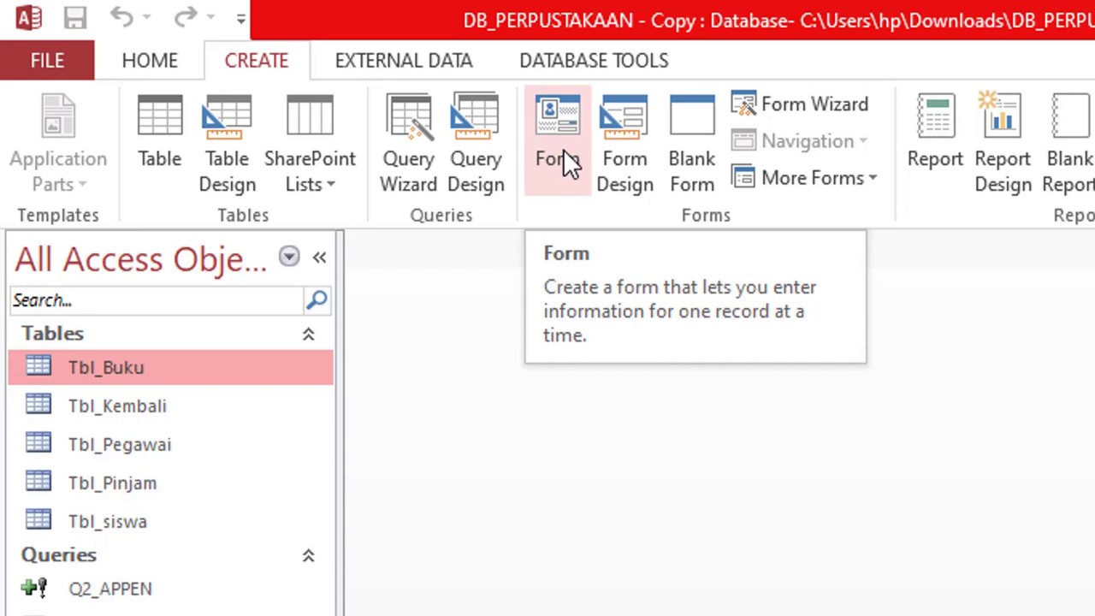
click(811, 119)
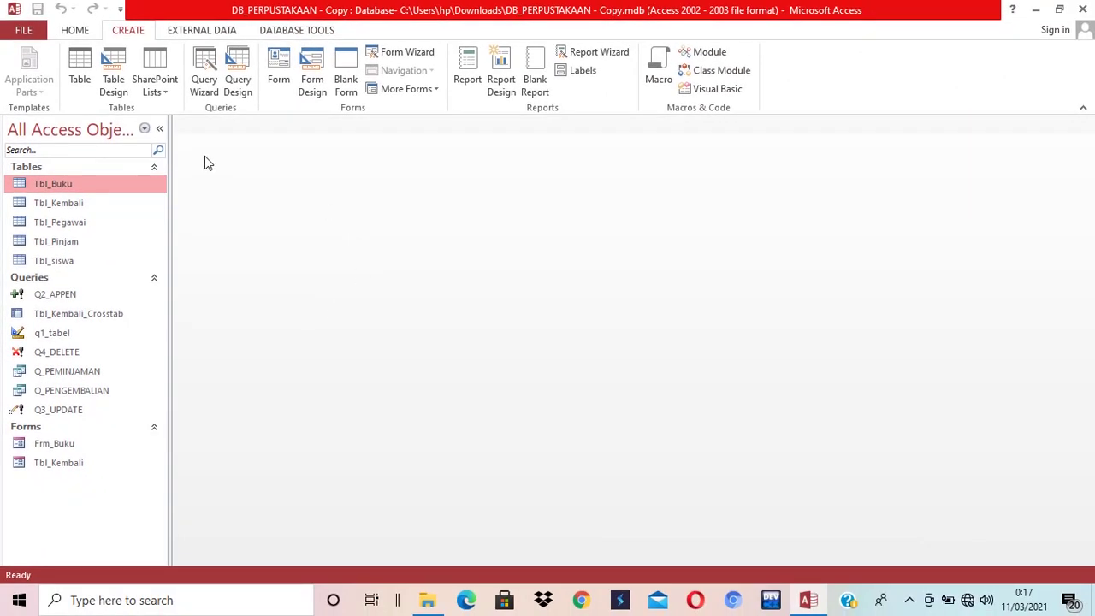
double_click(56, 185)
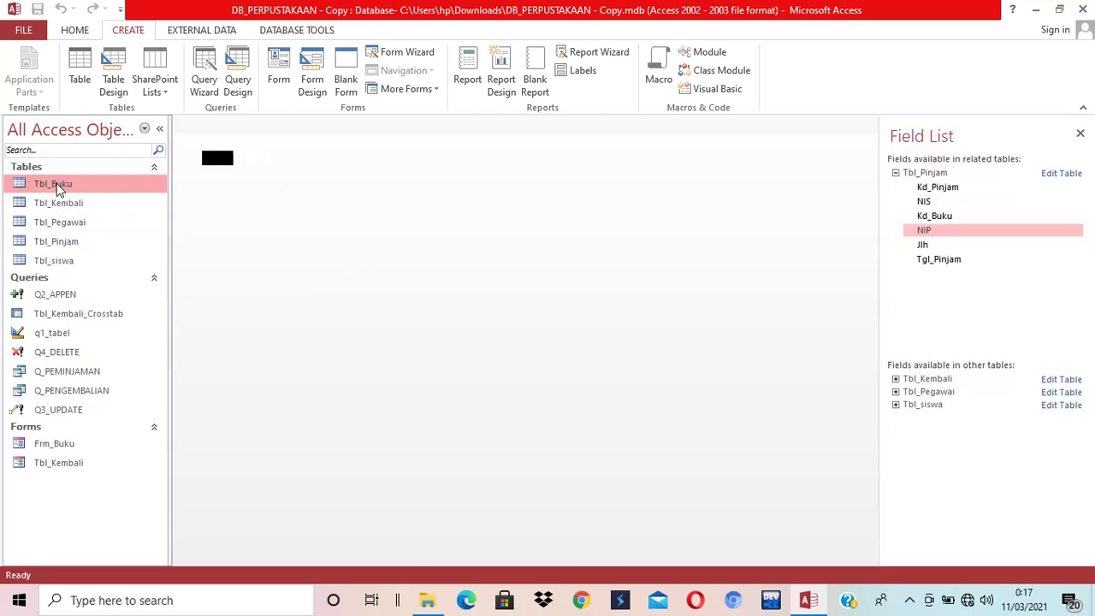
click(1079, 132)
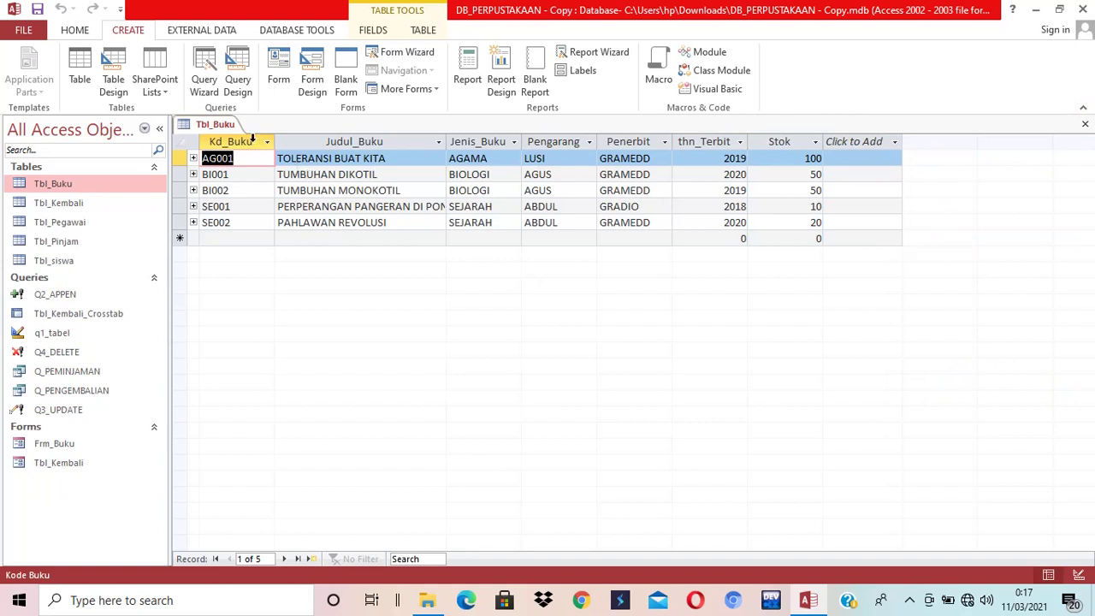
right_click(220, 125)
click(257, 150)
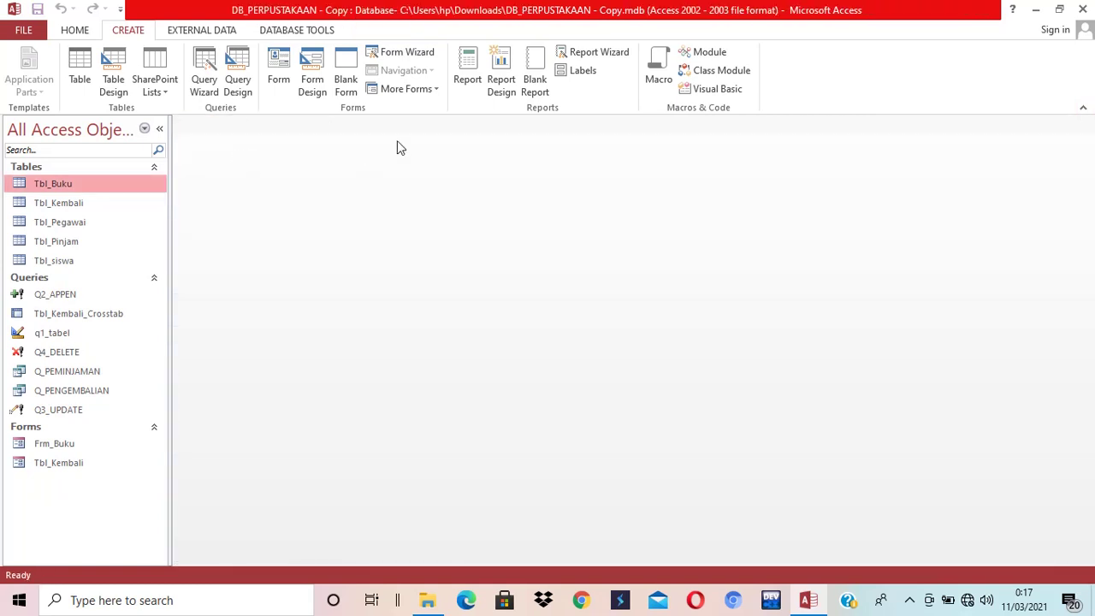
Step: Create a blank form in Design View and list the available fields of Tbl_Buku for it
click(311, 81)
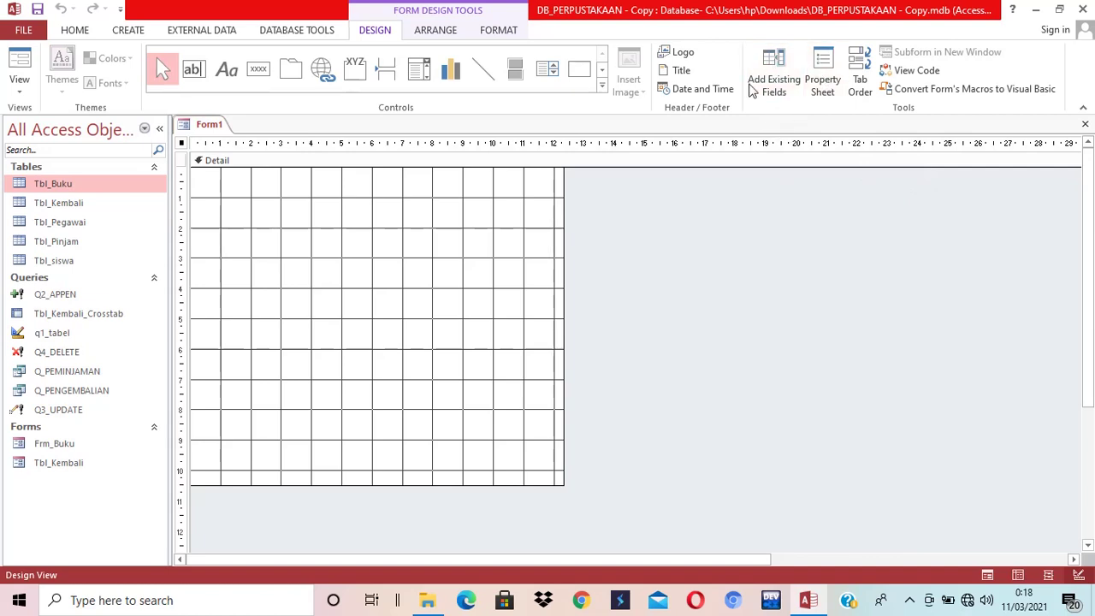
click(783, 82)
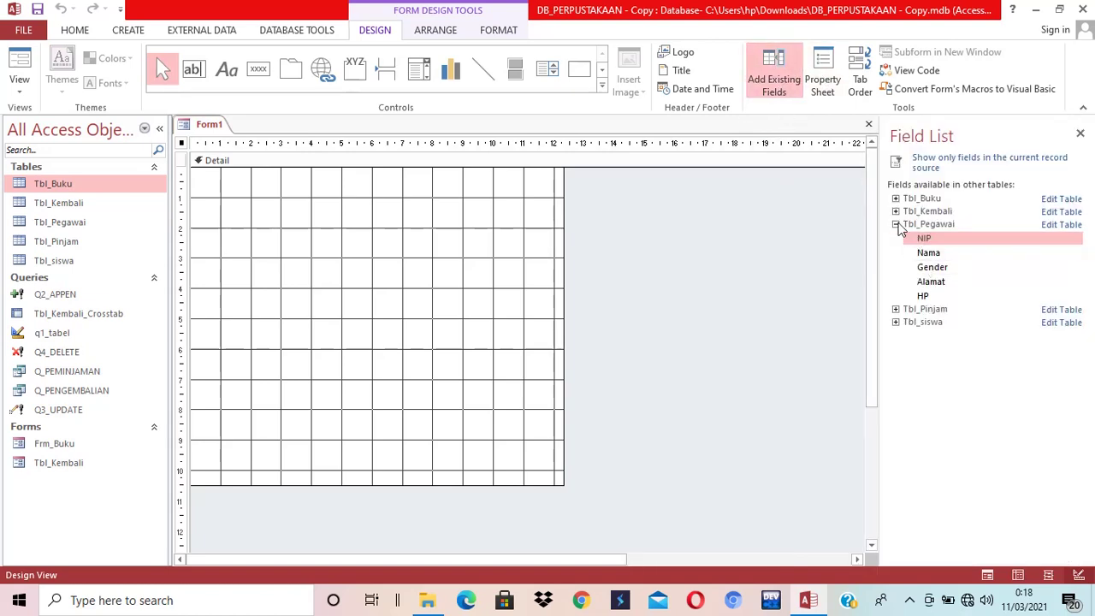
click(896, 225)
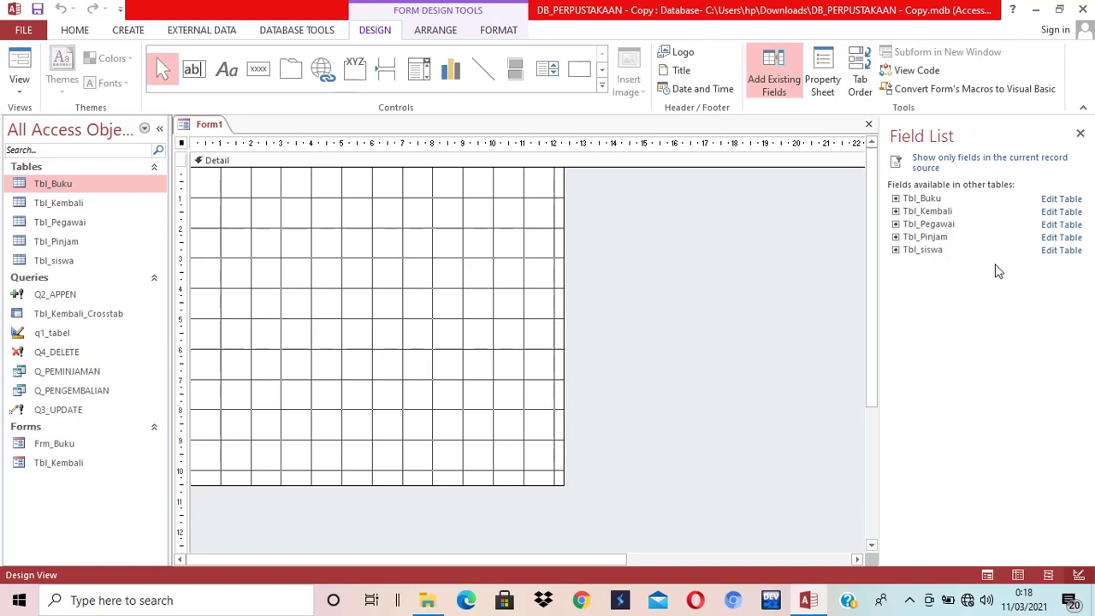
click(895, 198)
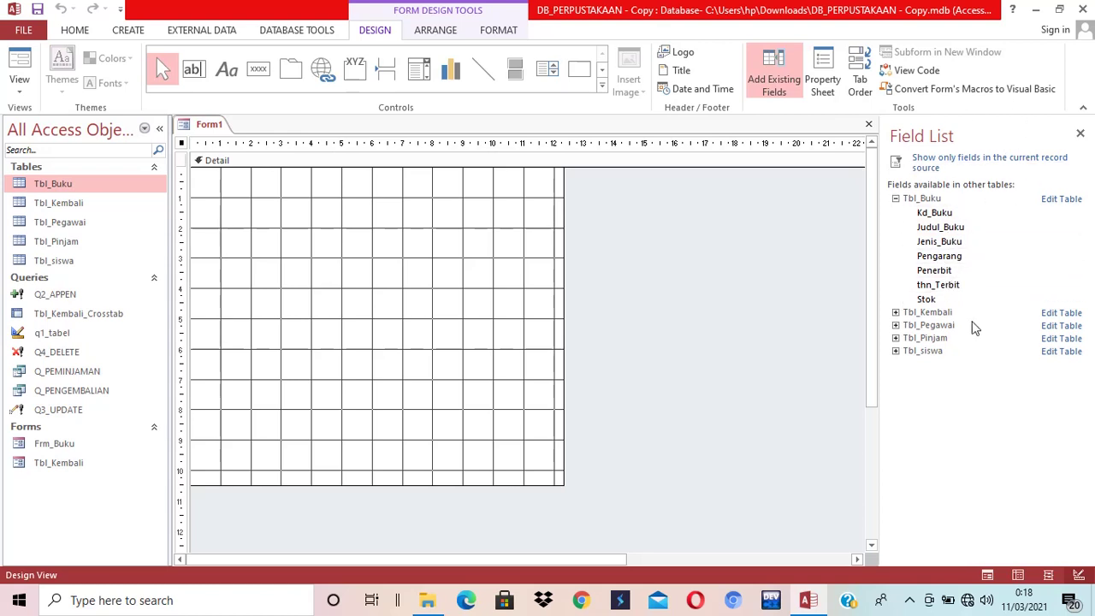
Step: Add the Kd_Buku field to the Detail section, with its label at ruler mark 1 and its text box at mark 4
click(935, 214)
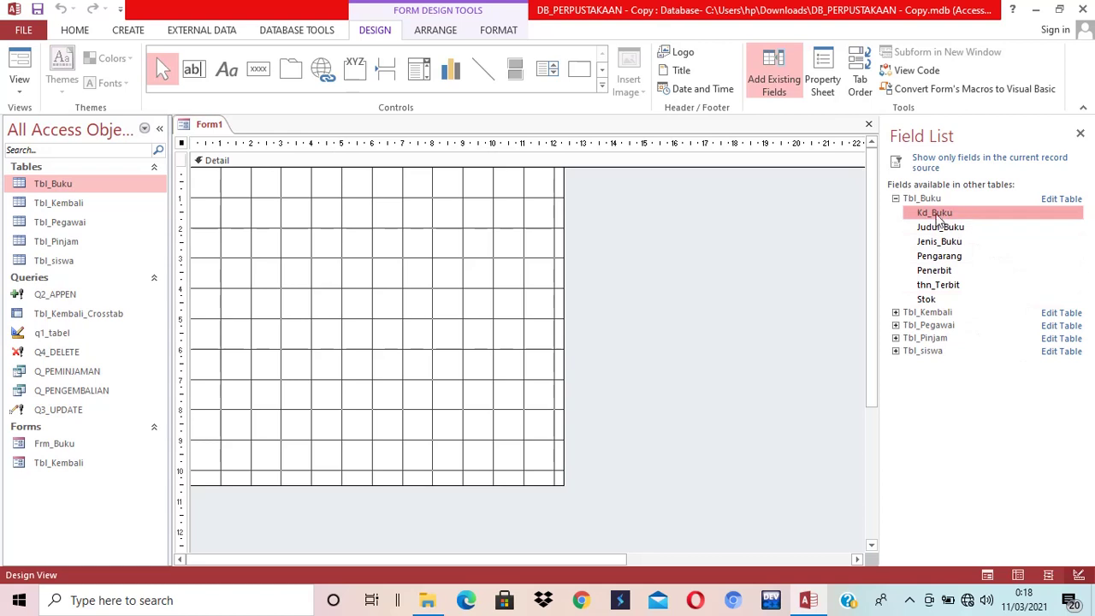
drag(932, 219, 219, 236)
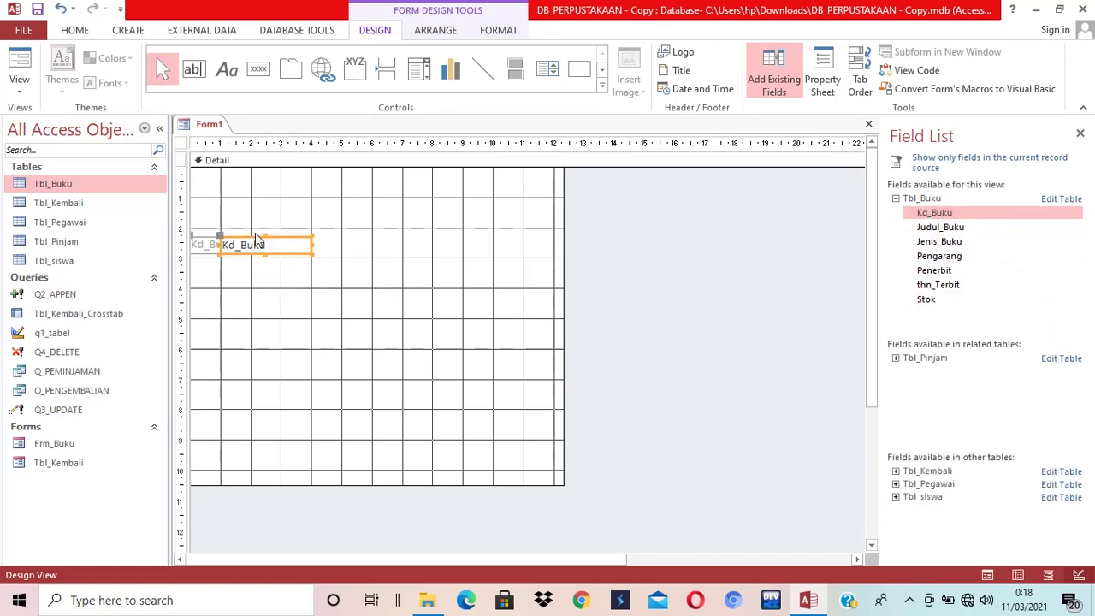
drag(255, 235, 299, 227)
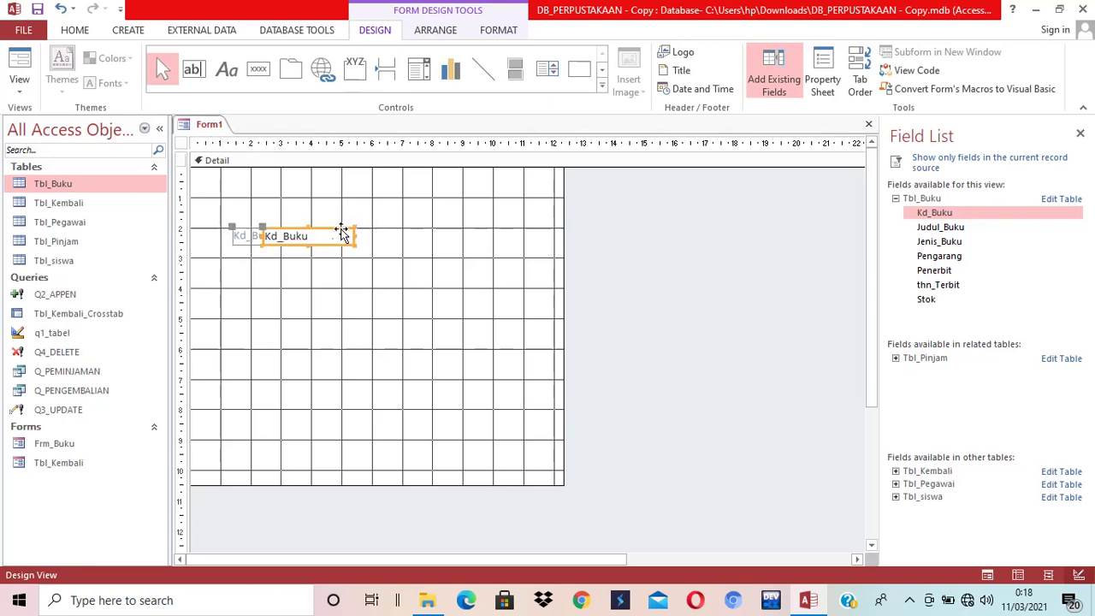
click(409, 312)
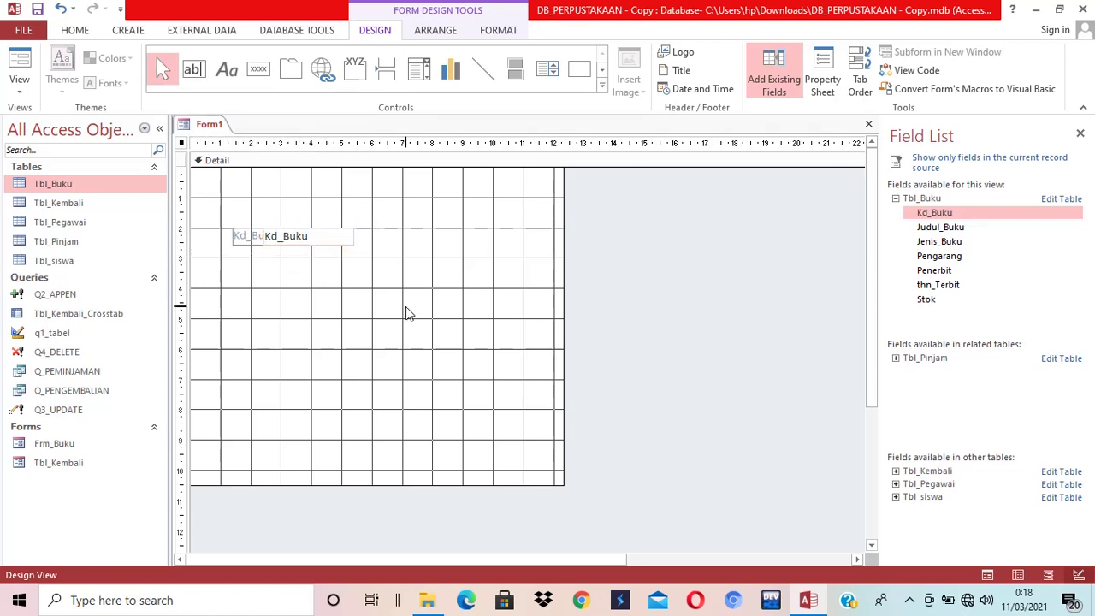
click(299, 241)
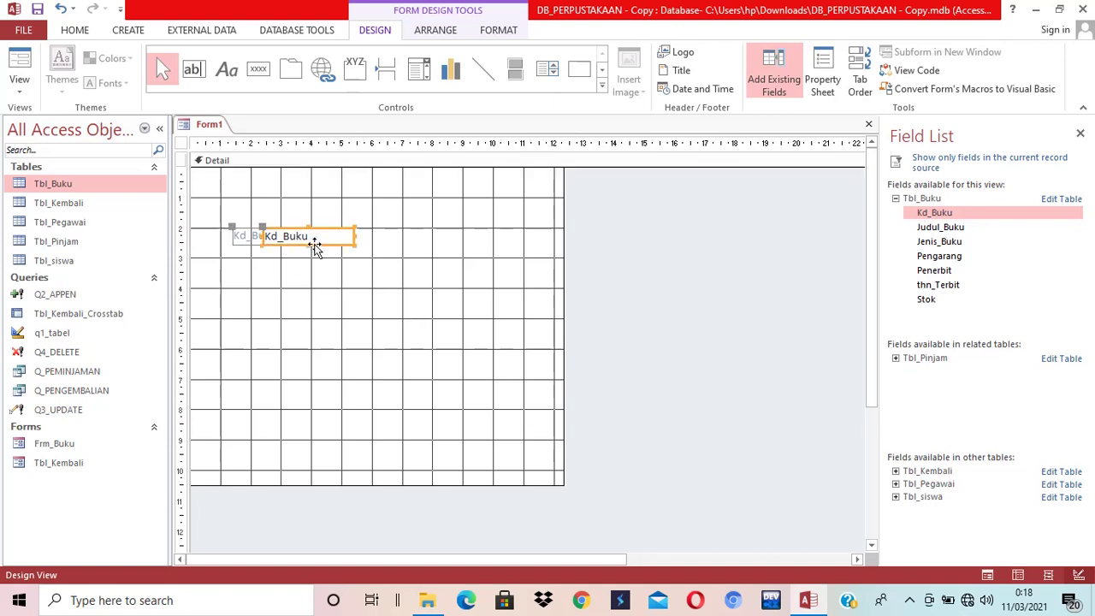
drag(321, 251, 399, 248)
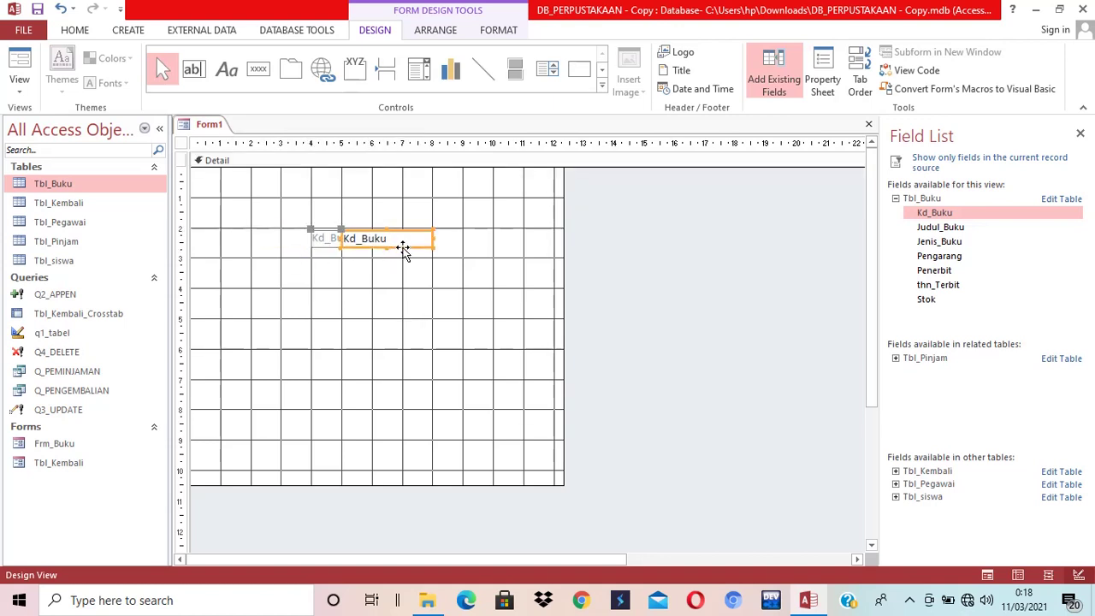
click(325, 223)
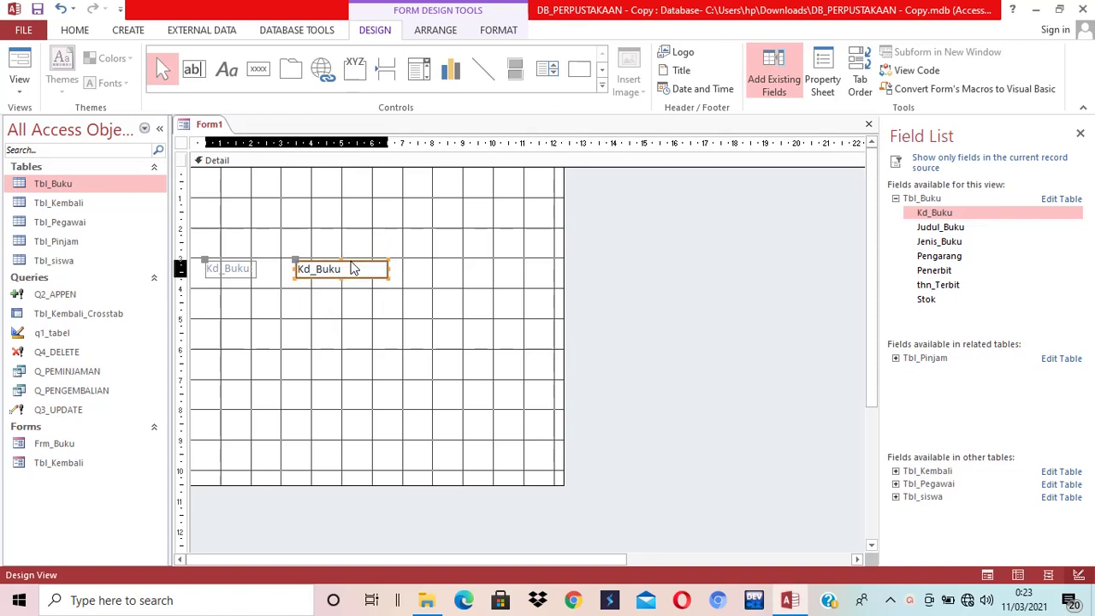
drag(353, 268, 385, 253)
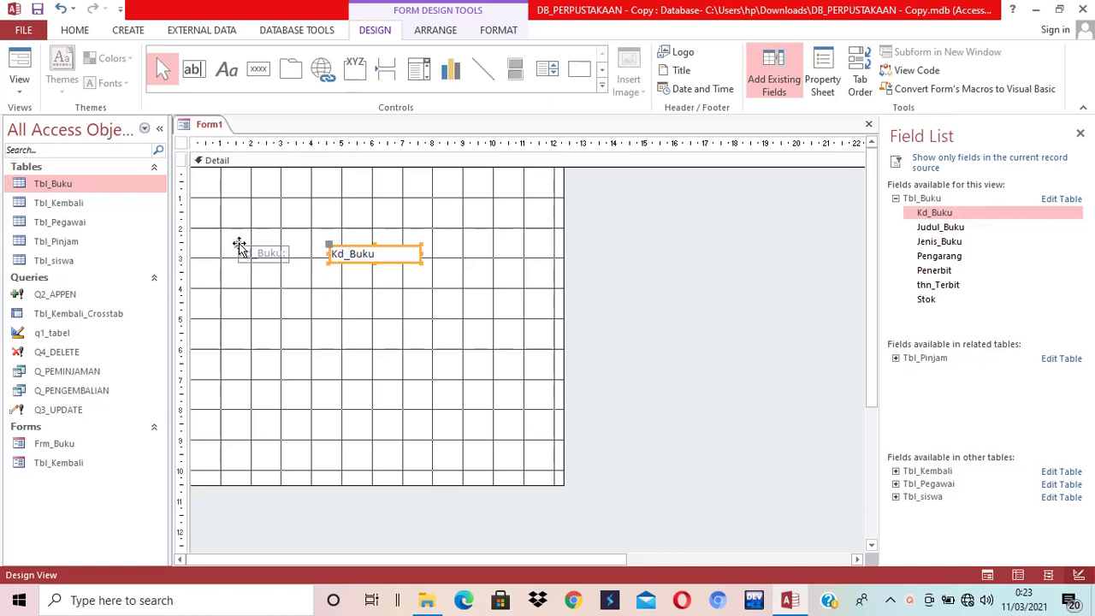
drag(237, 246, 220, 197)
drag(327, 250, 313, 201)
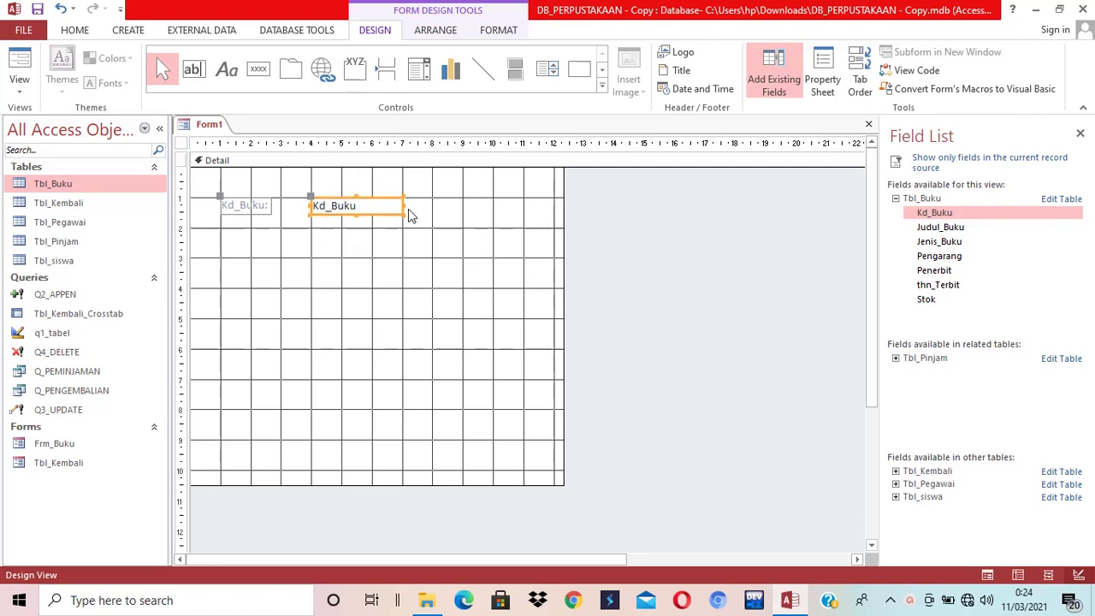
Step: Add the Judul_Buku field aligned below Kd_Buku and widen its text box to ruler mark 8
drag(941, 227, 382, 257)
click(439, 311)
click(301, 259)
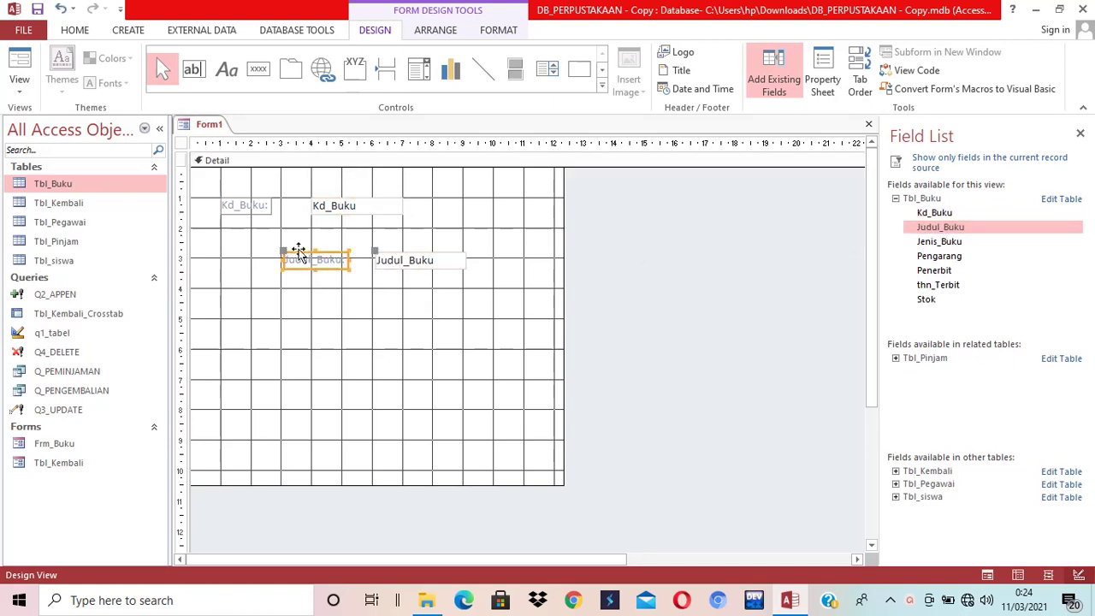
drag(300, 254, 237, 230)
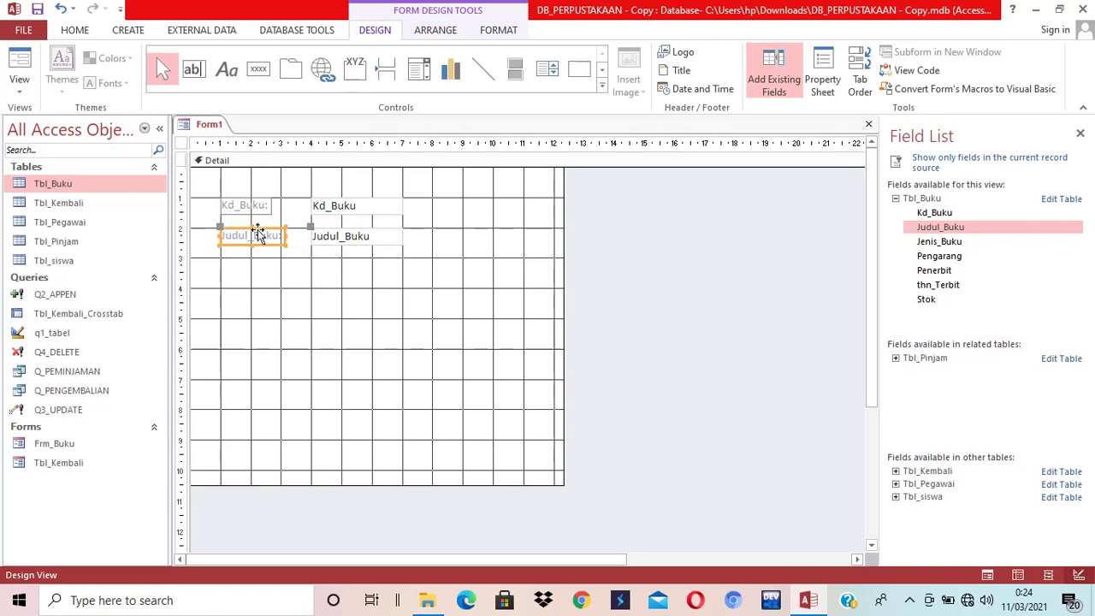
click(382, 285)
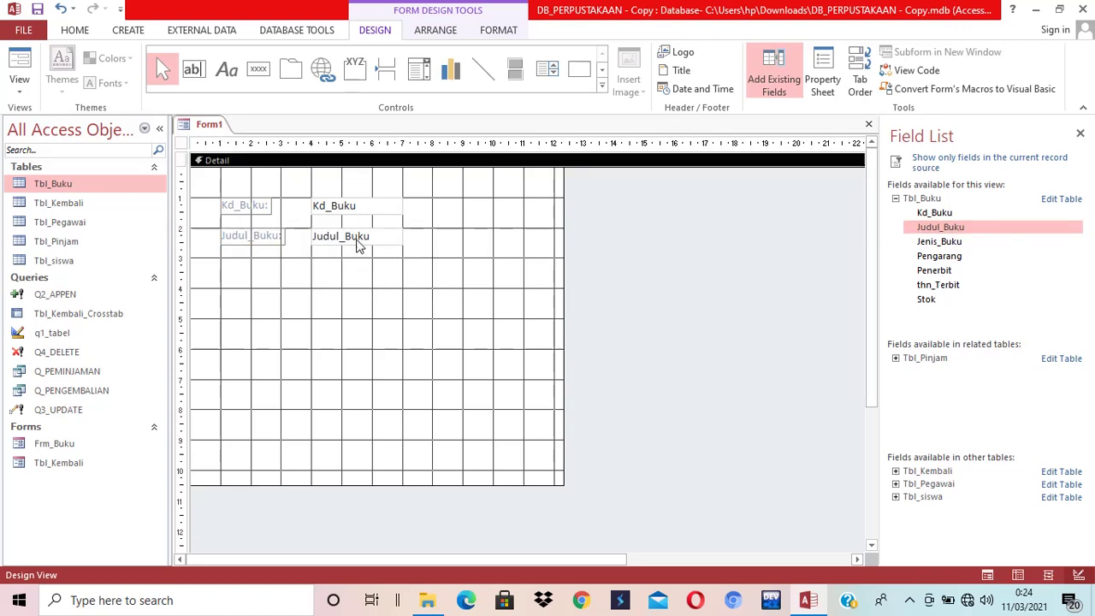
click(391, 236)
drag(407, 239, 433, 239)
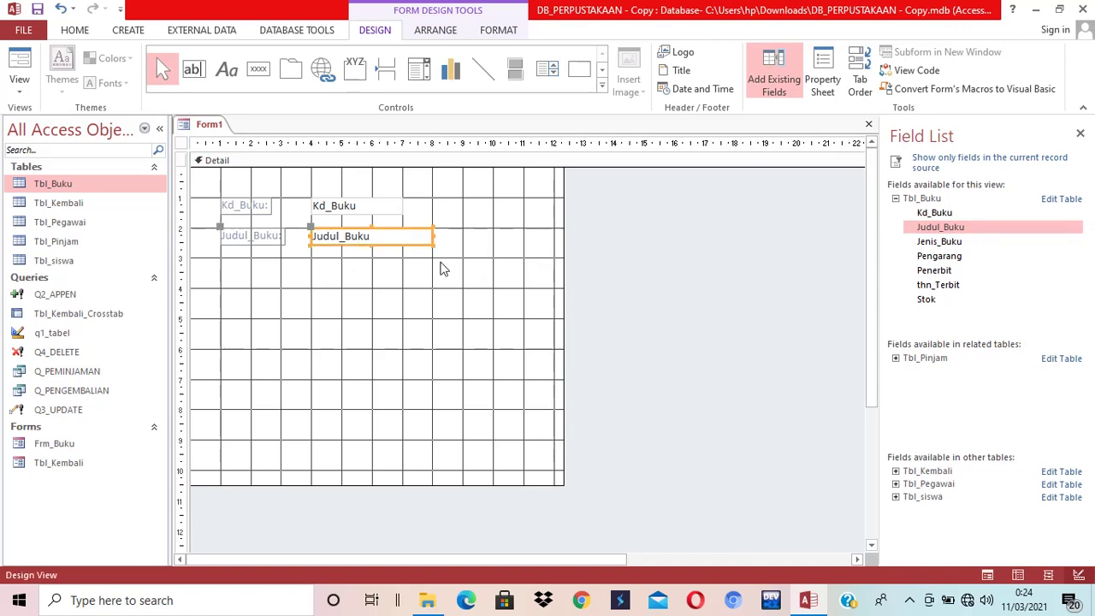
Step: Add the Jenis_Buku field below Judul_Buku, aligning its label and text box with the fields above
click(952, 243)
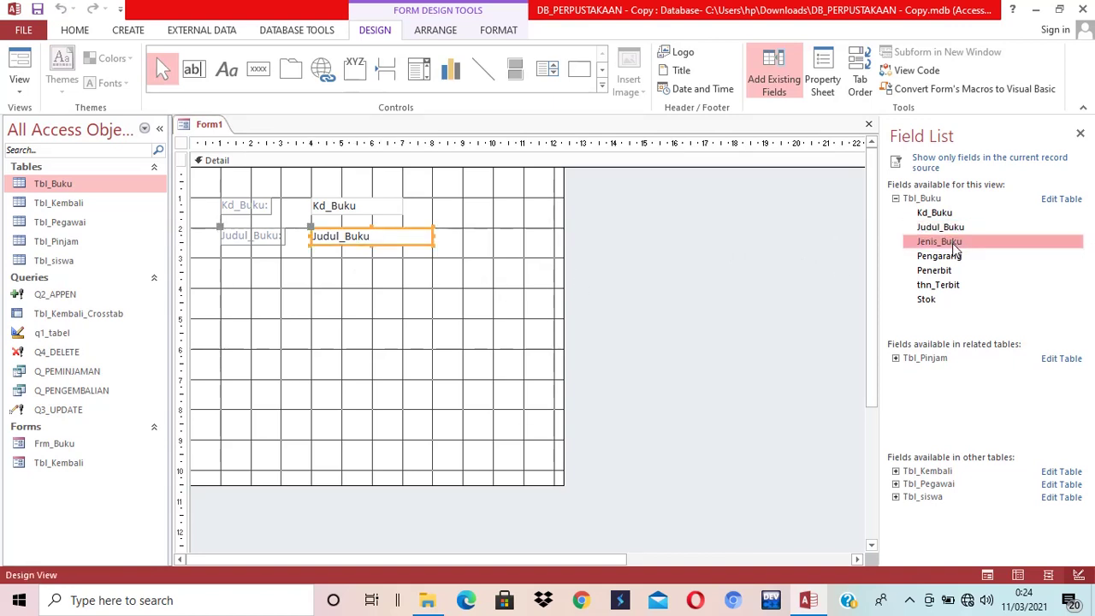
drag(952, 243, 268, 260)
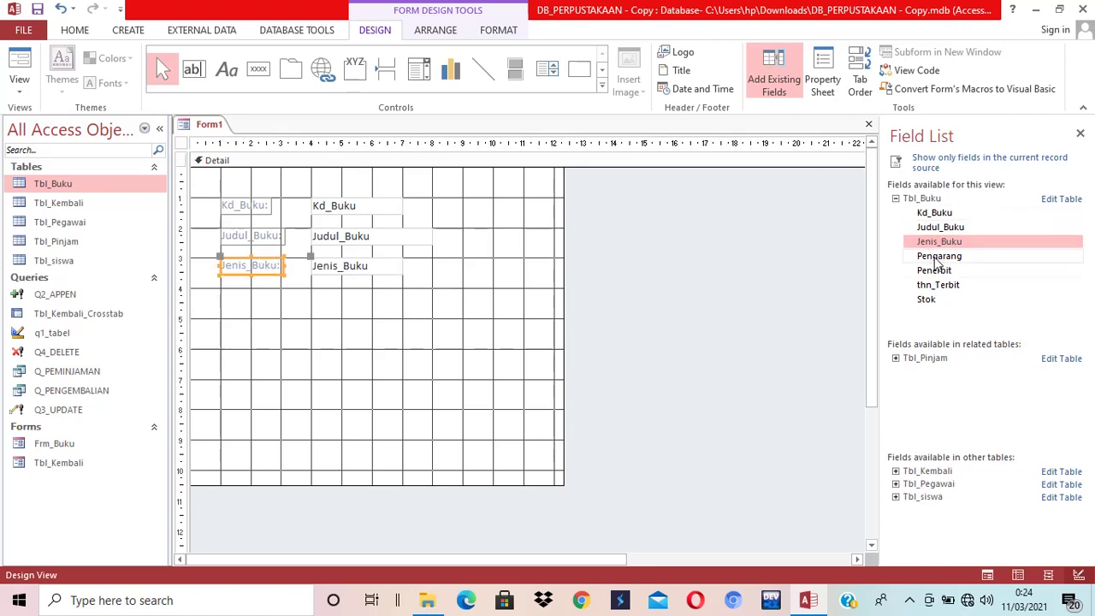
click(554, 347)
Step: Add the Pengarang field and move it below Jenis_Buku, aligned with the labels and text boxes above
click(924, 258)
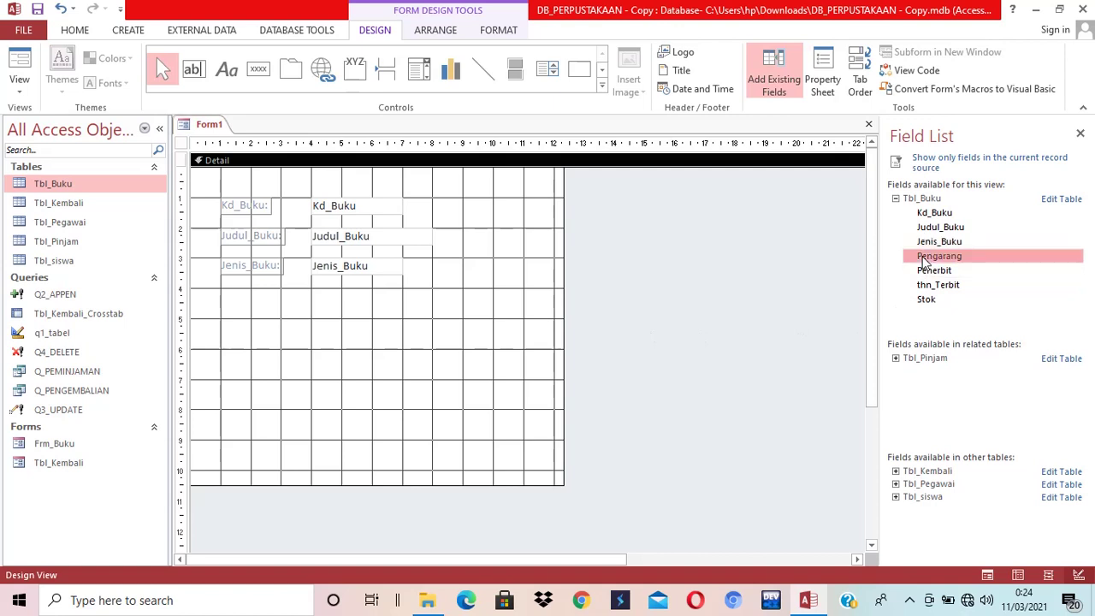
double_click(924, 258)
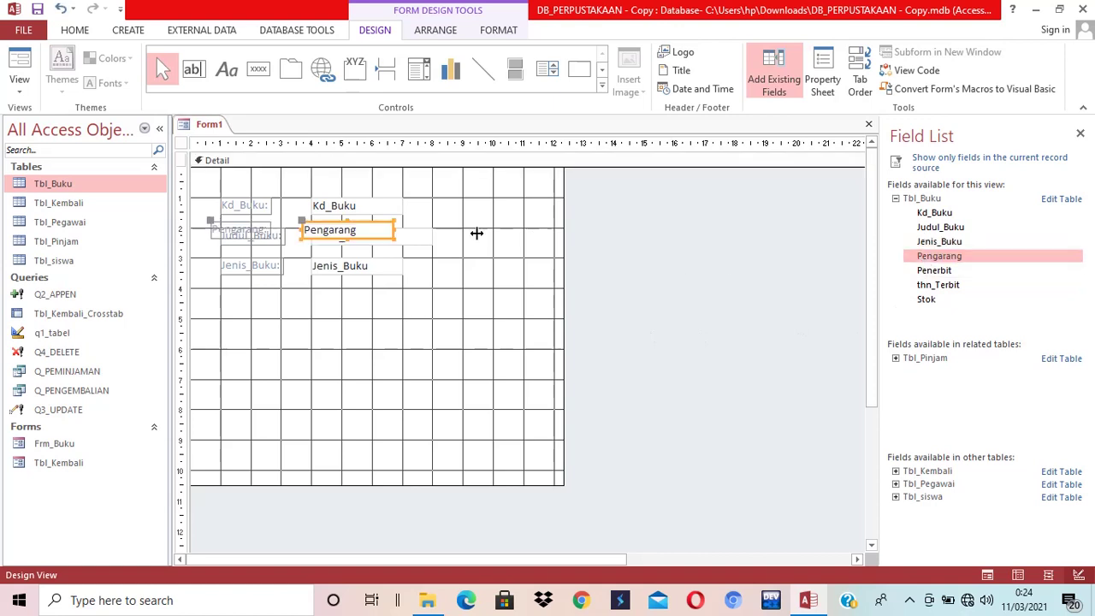
click(375, 224)
drag(374, 224, 11, 294)
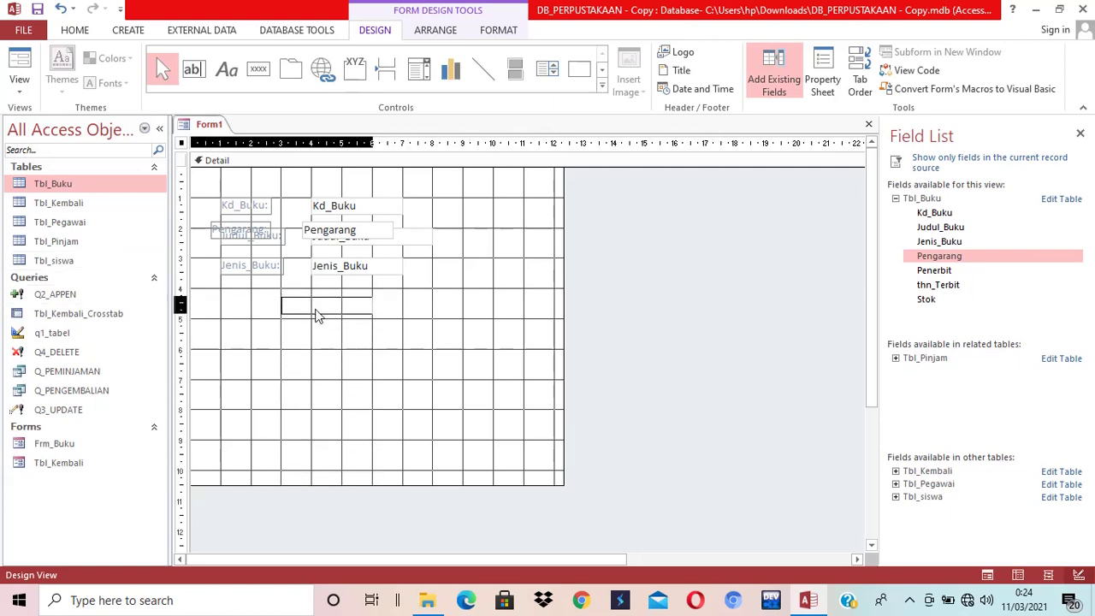
click(338, 270)
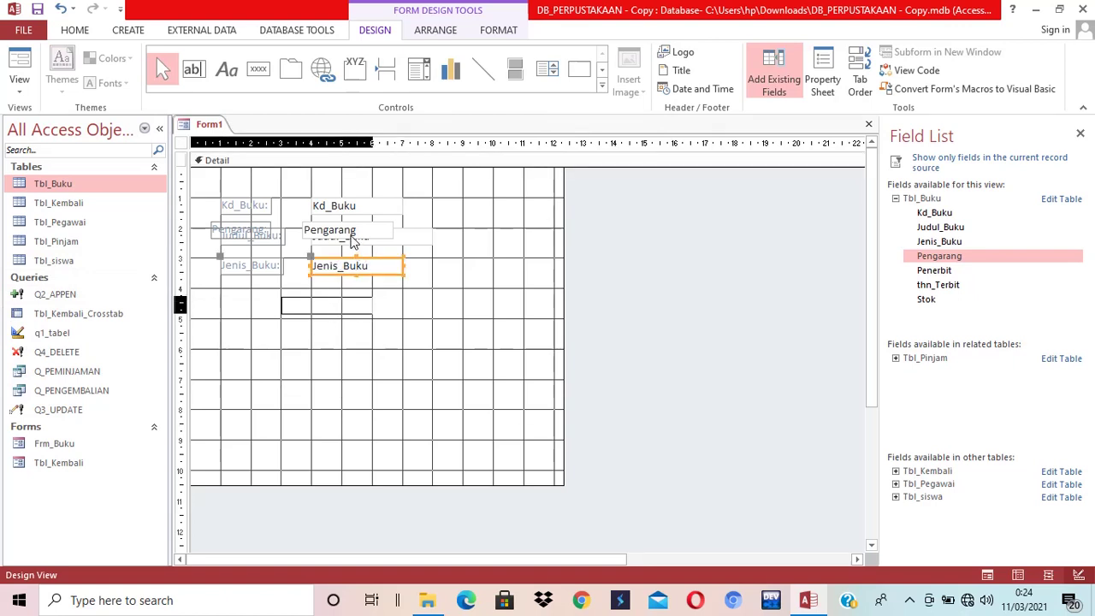
click(352, 231)
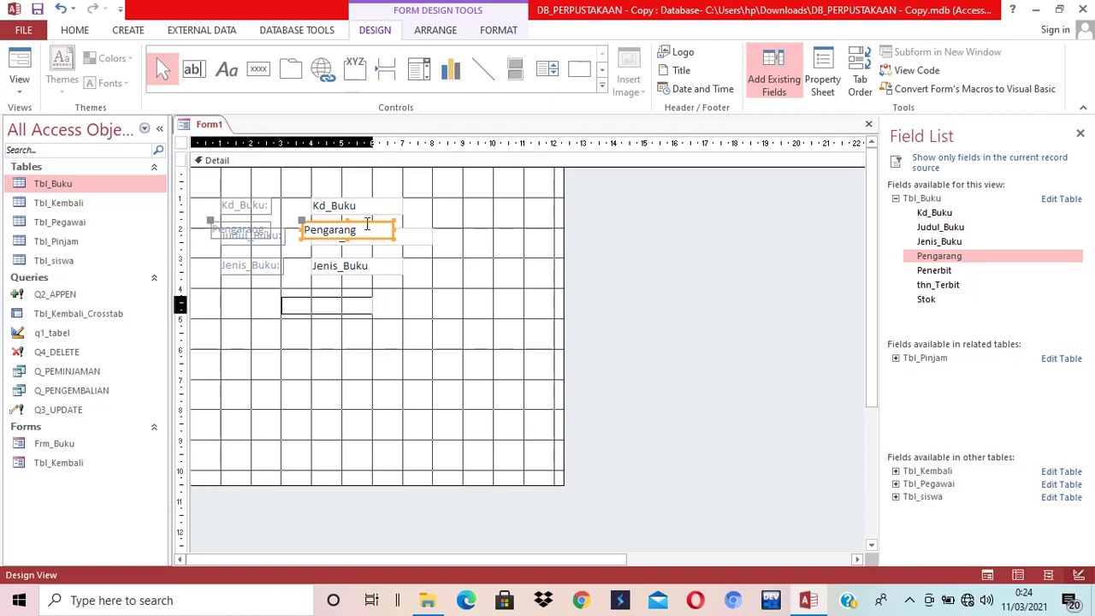
drag(301, 221, 282, 374)
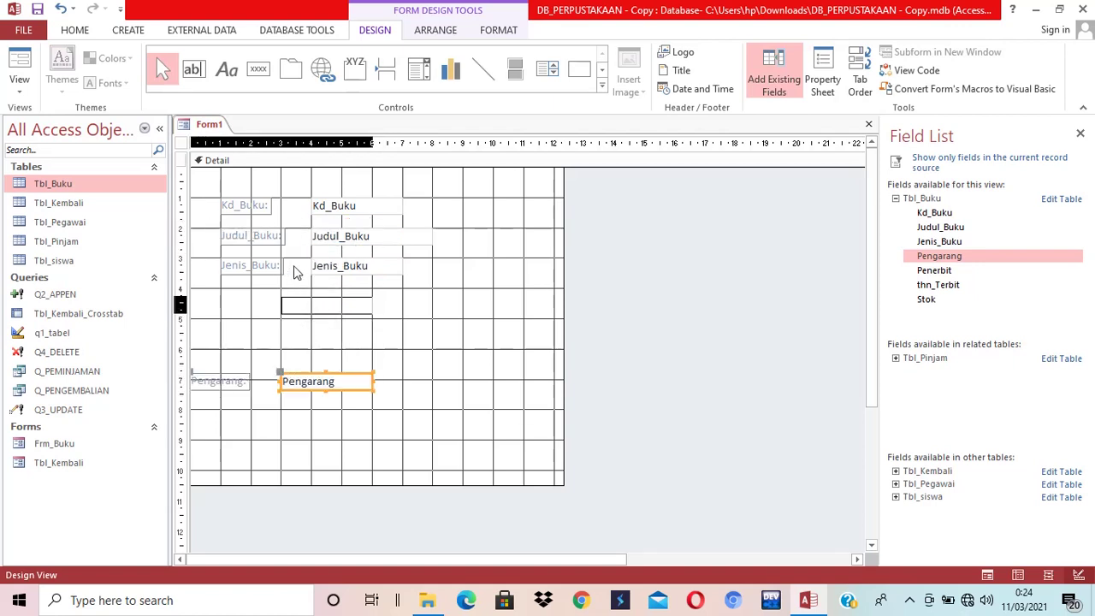
click(311, 316)
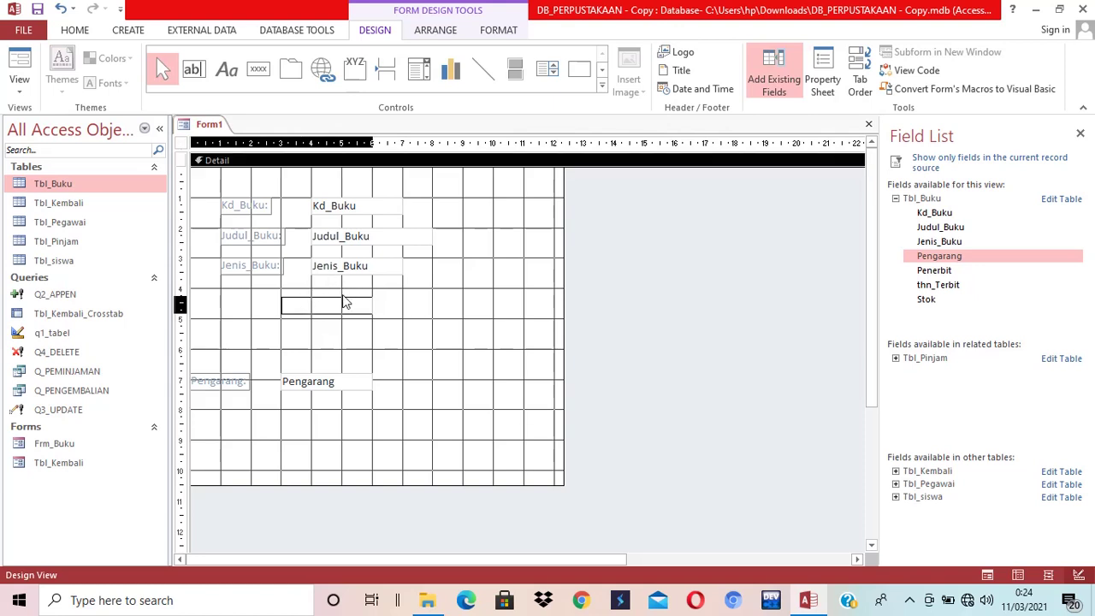
click(227, 382)
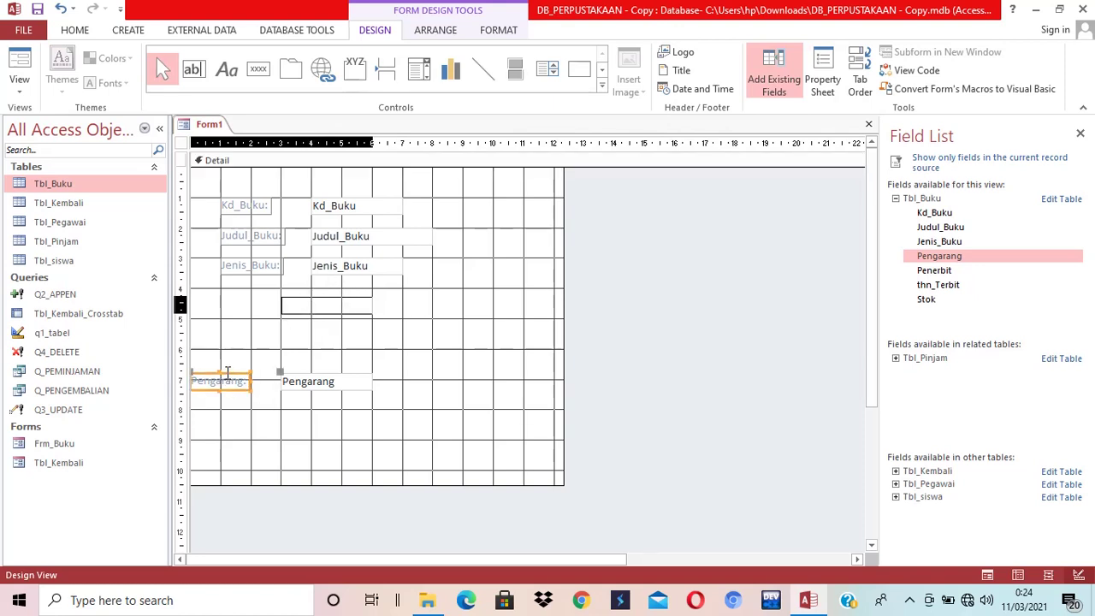
drag(228, 374, 256, 288)
click(425, 349)
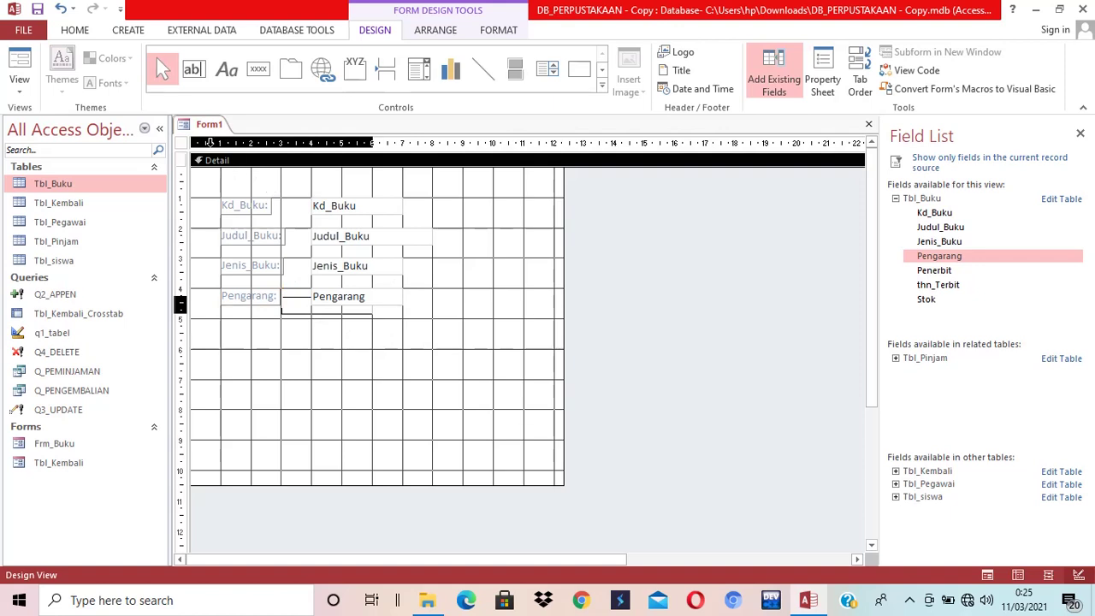
Step: Display the new book form in Form View to check its layout and data
right_click(208, 126)
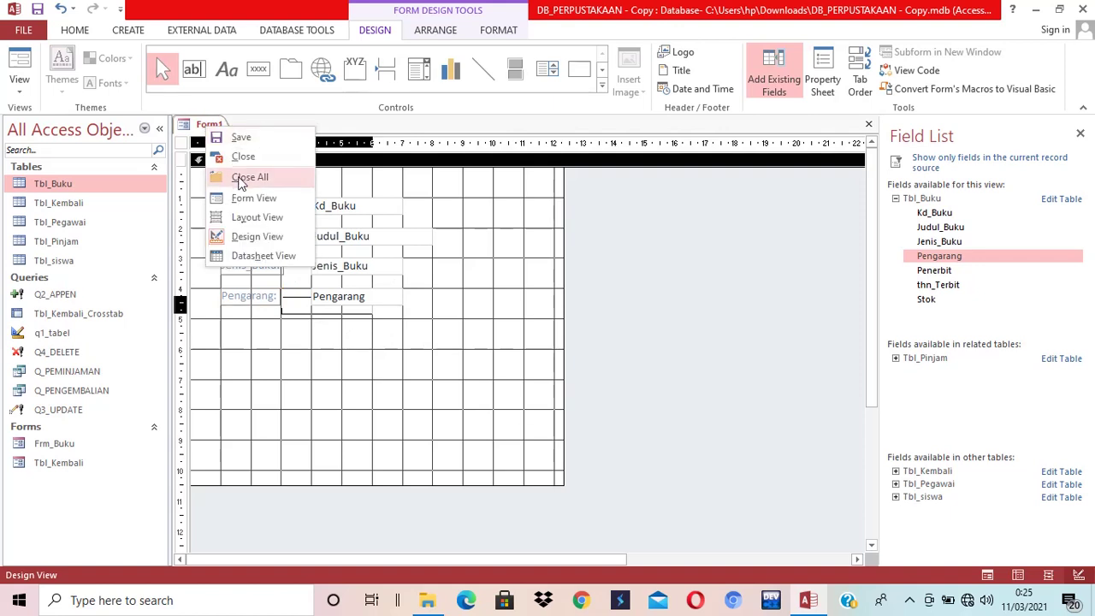
click(253, 198)
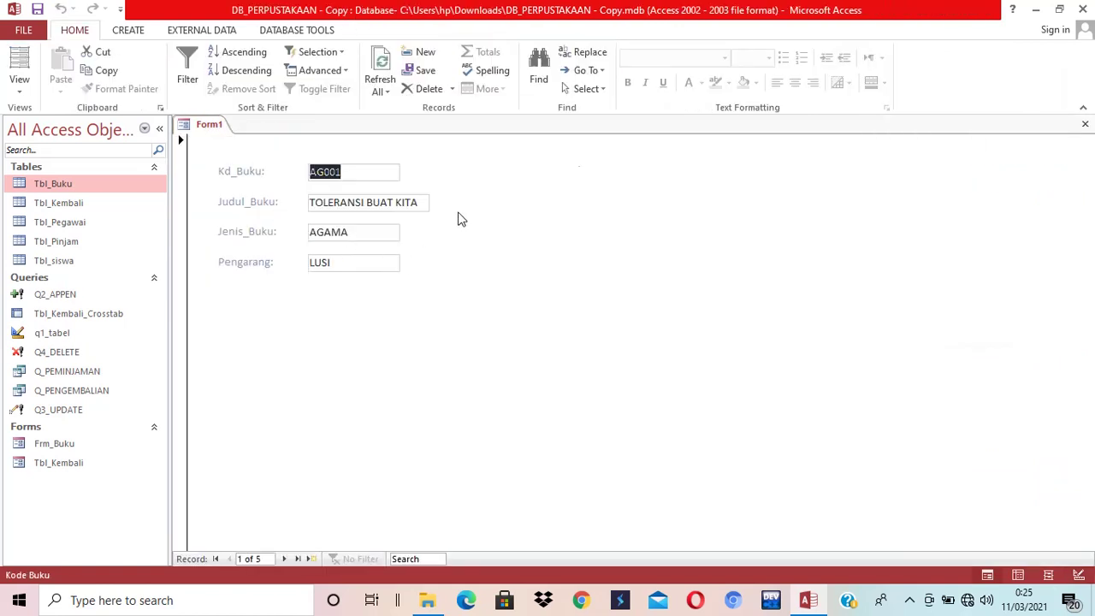
click(1084, 124)
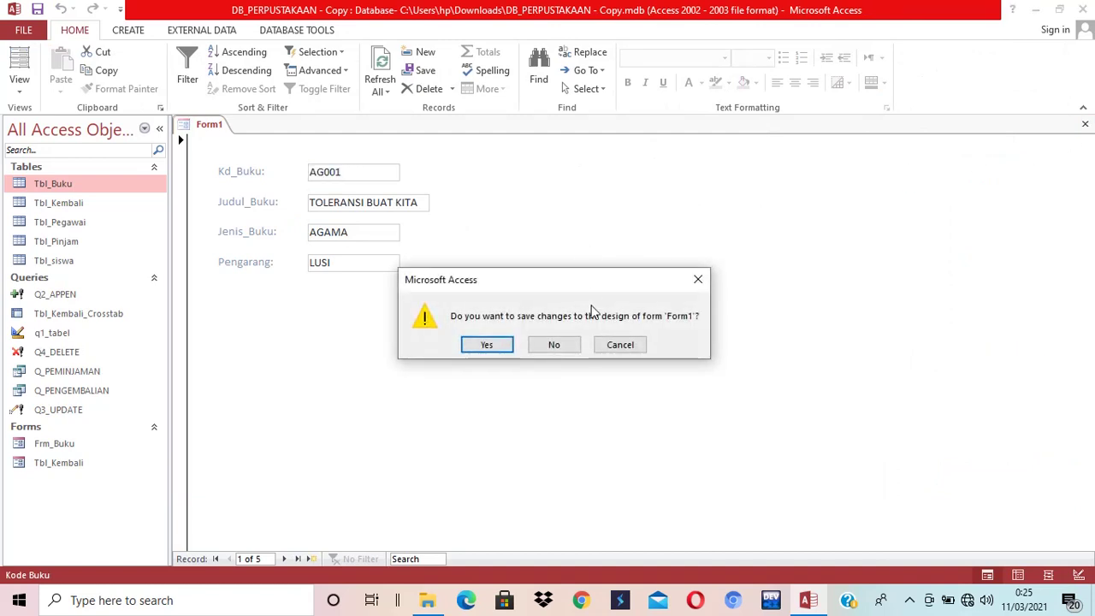
click(618, 343)
right_click(202, 127)
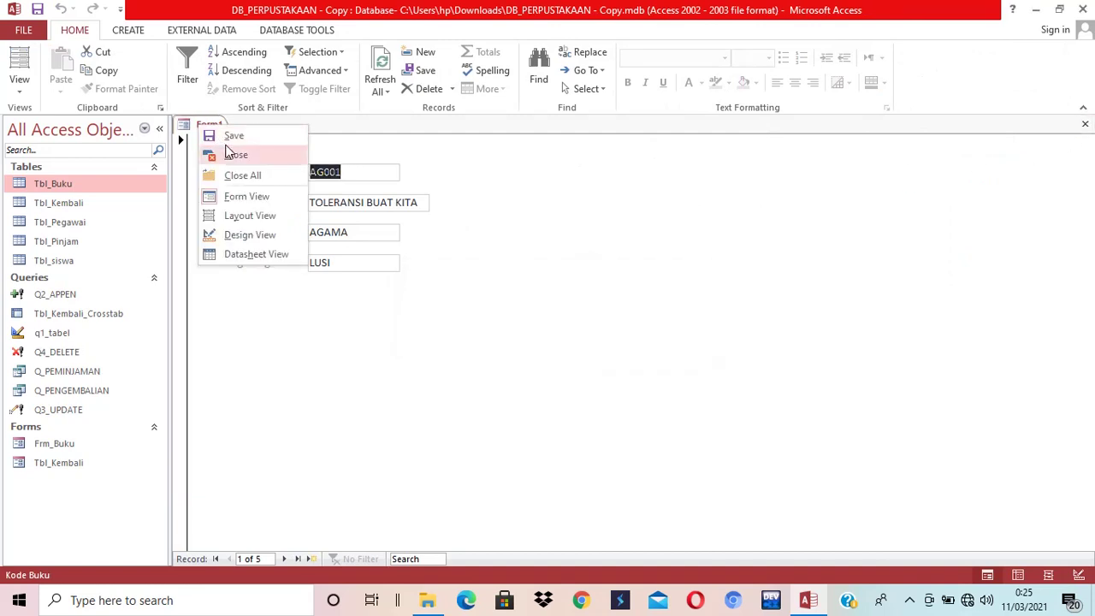
click(247, 199)
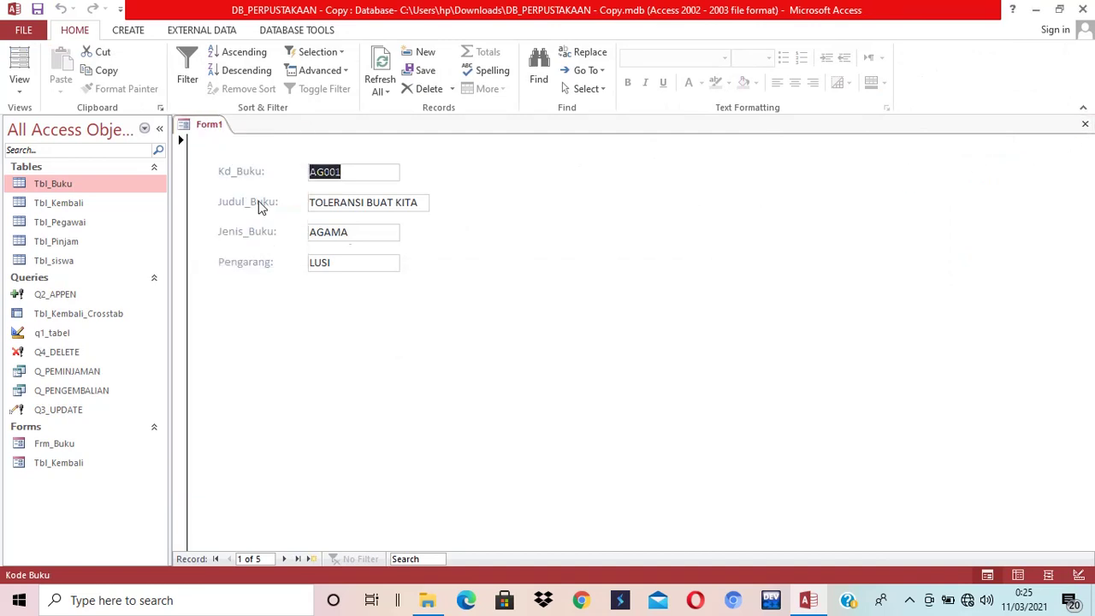
Step: Return the form to Design View and add the Penerbit field below Pengarang, aligning its label and text box with those above
right_click(206, 128)
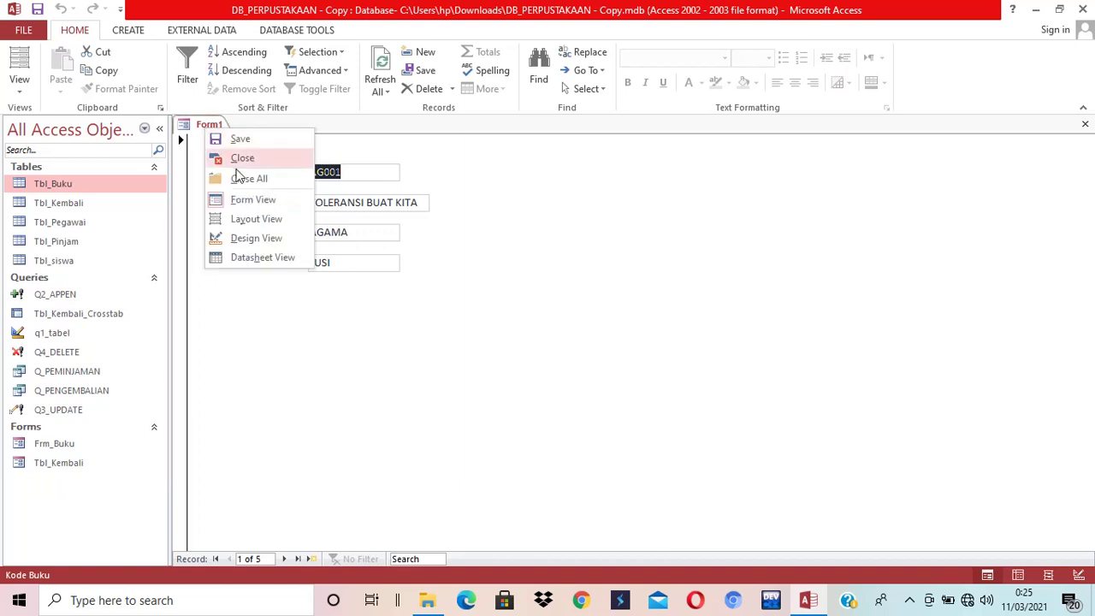
click(257, 239)
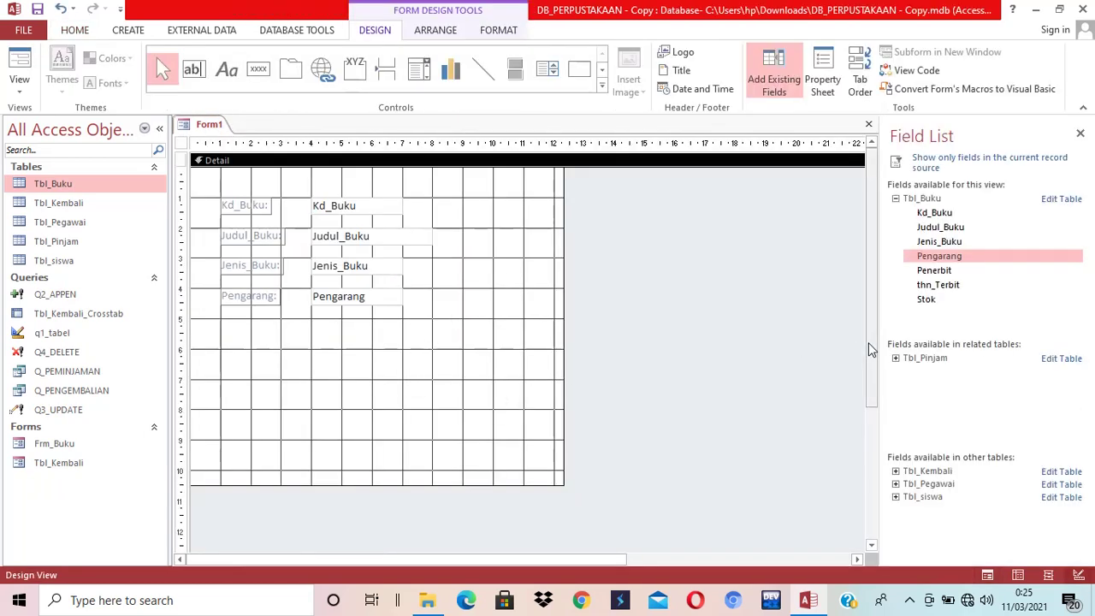
drag(945, 272, 354, 327)
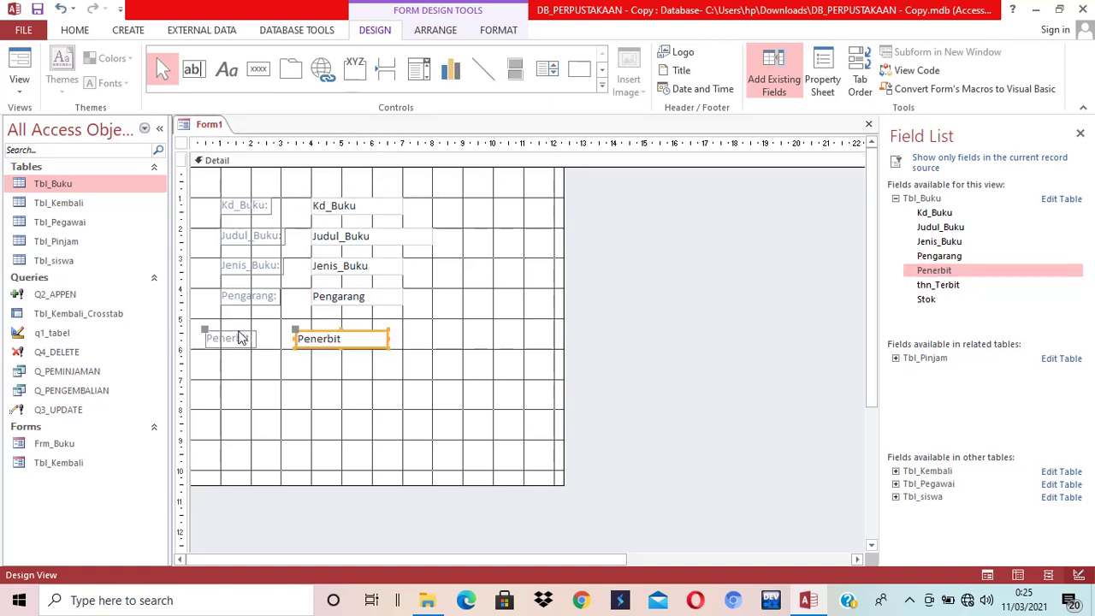
drag(241, 338, 267, 324)
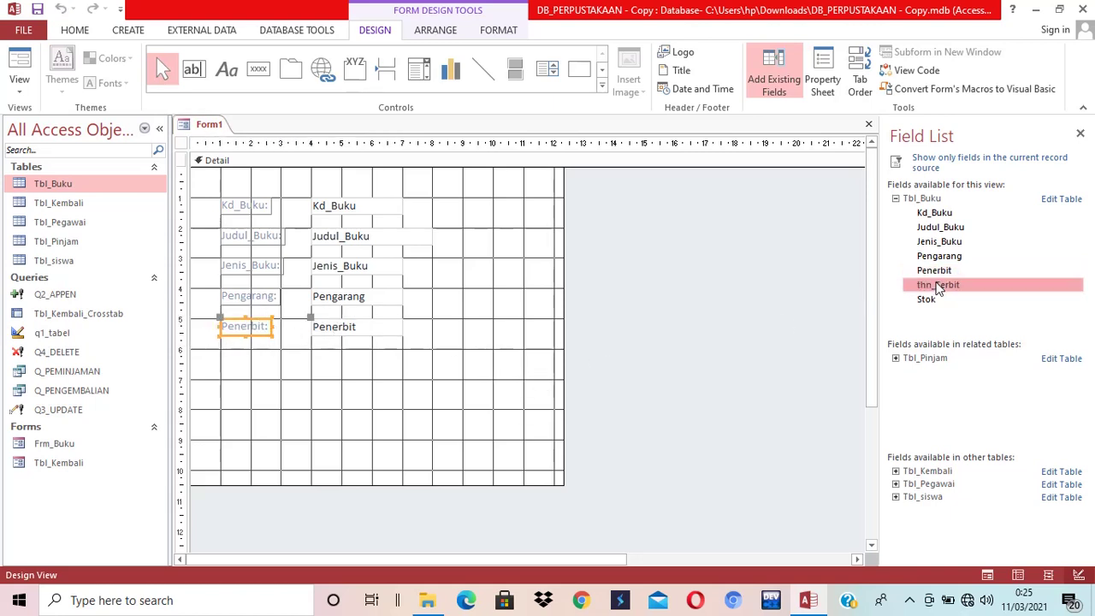
Step: Add the thn_Terbit and Stok fields below Penerbit, aligning their labels and text boxes with the fields above
drag(936, 286, 358, 362)
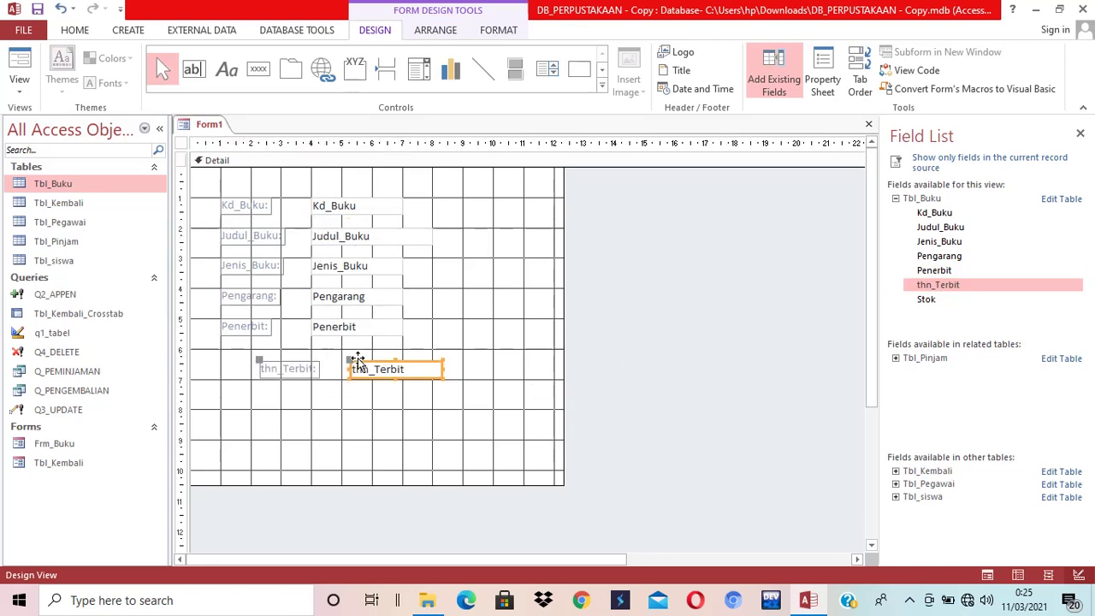
drag(294, 367, 259, 349)
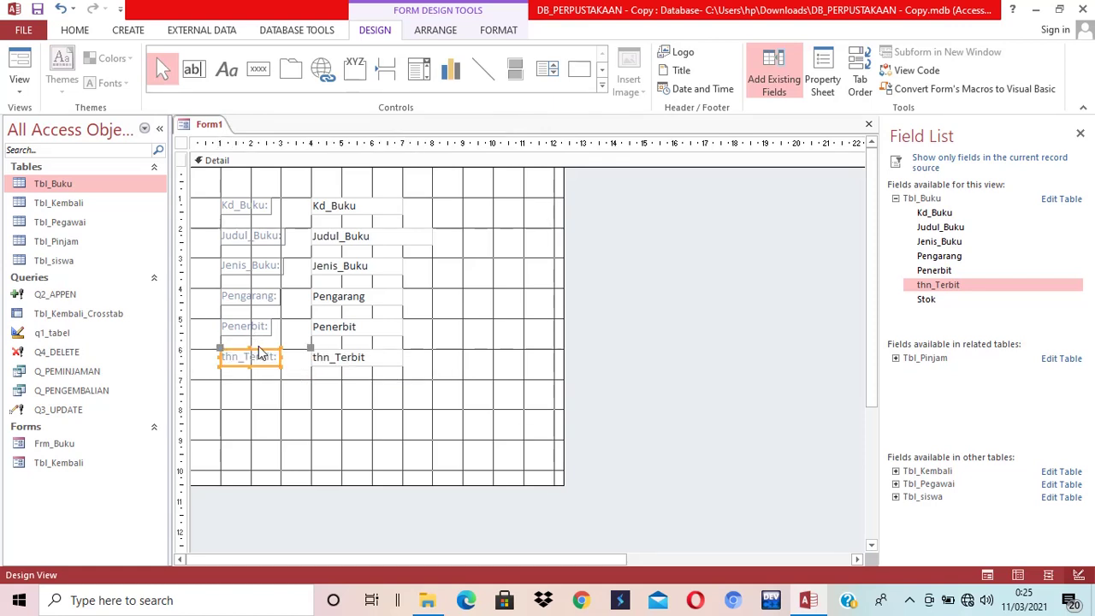
click(924, 301)
drag(924, 300, 304, 248)
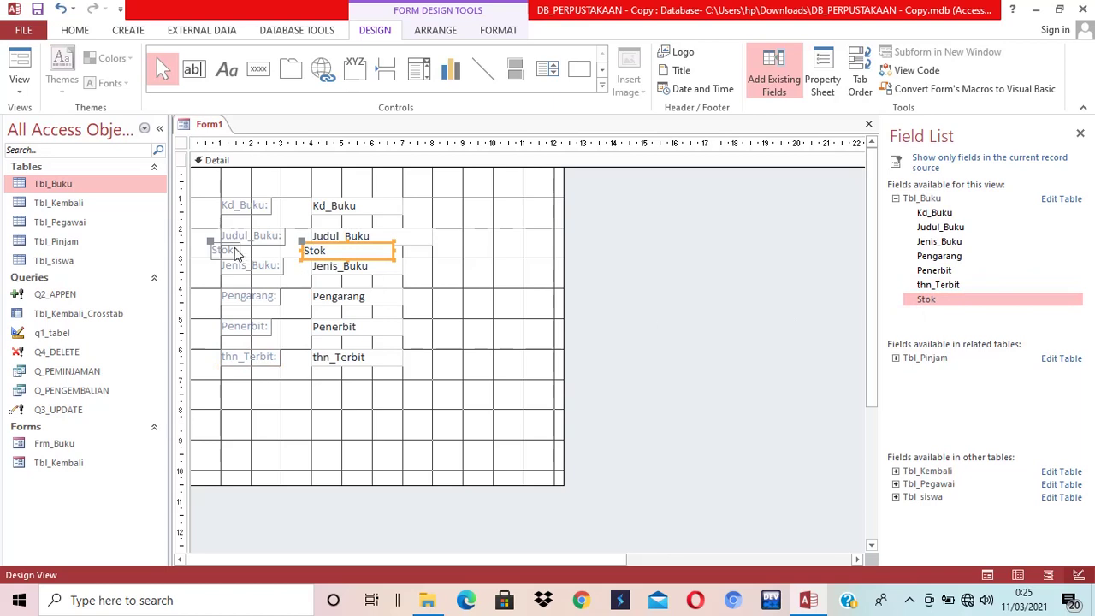
drag(237, 250, 240, 384)
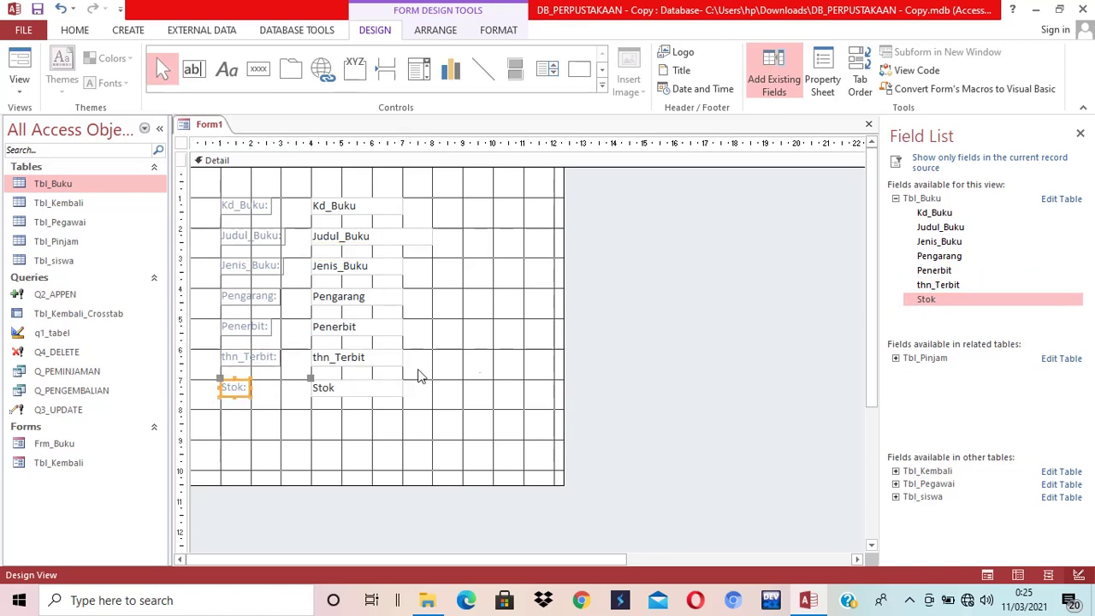
click(482, 354)
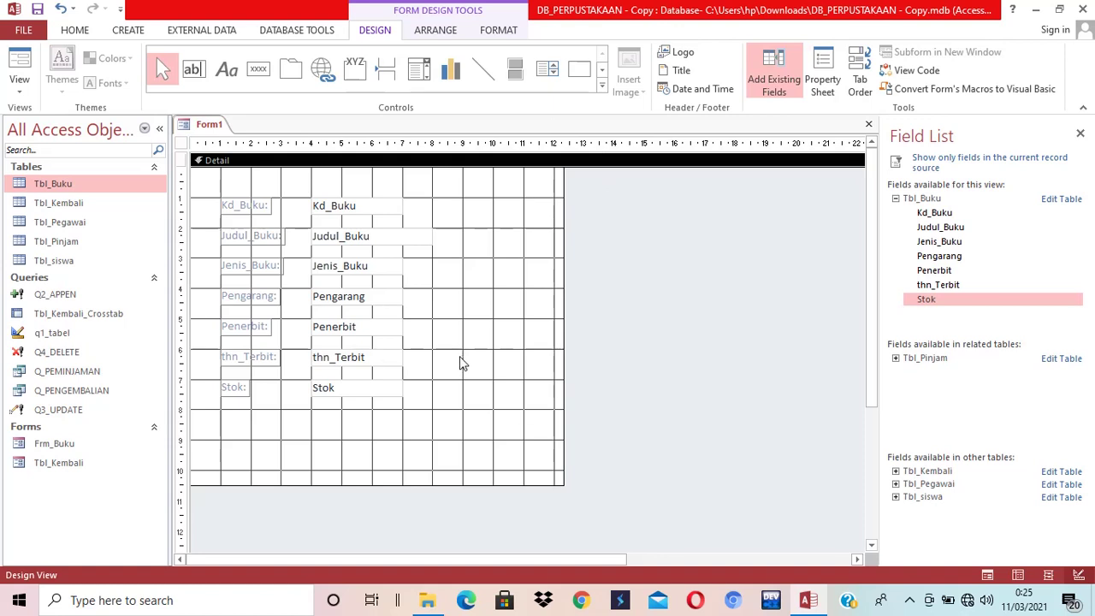
Step: Set the font size of all the field labels, from Kd_Buku to Stok, to 12
drag(205, 185, 274, 431)
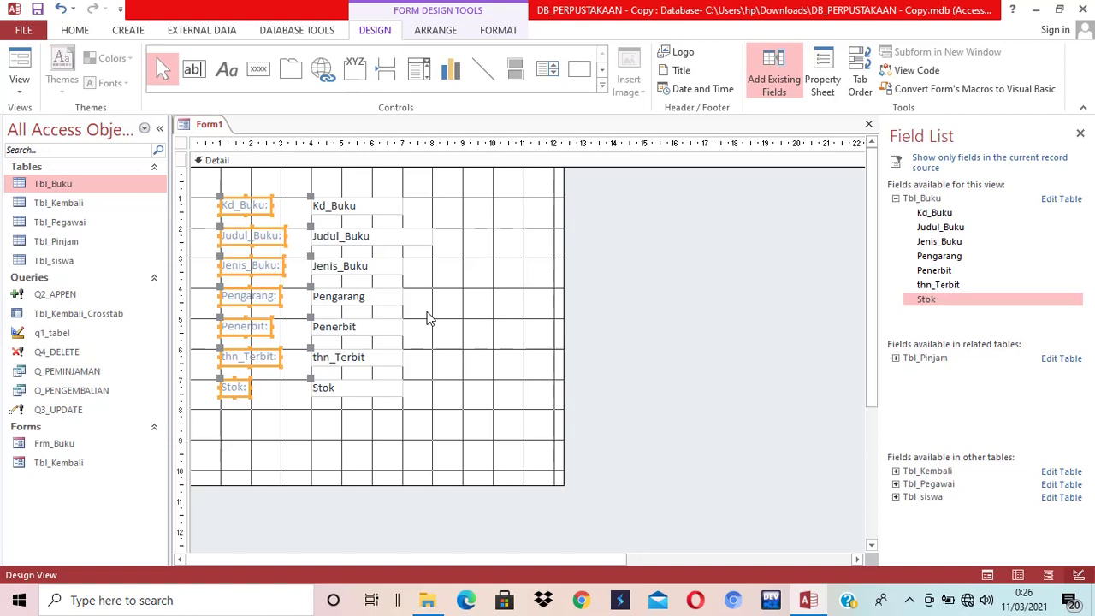
click(823, 79)
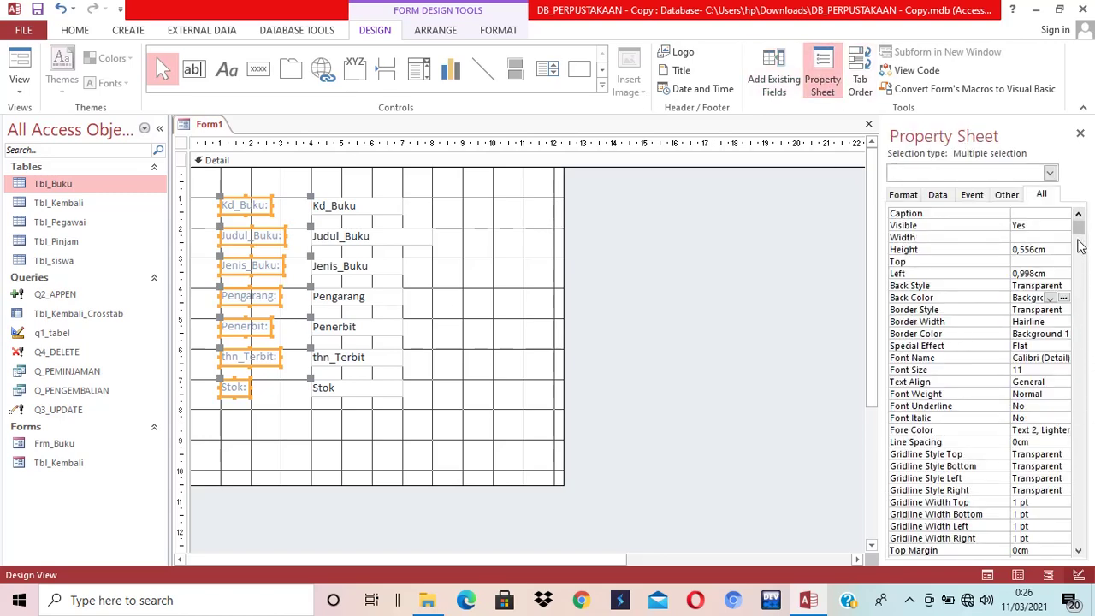
click(938, 196)
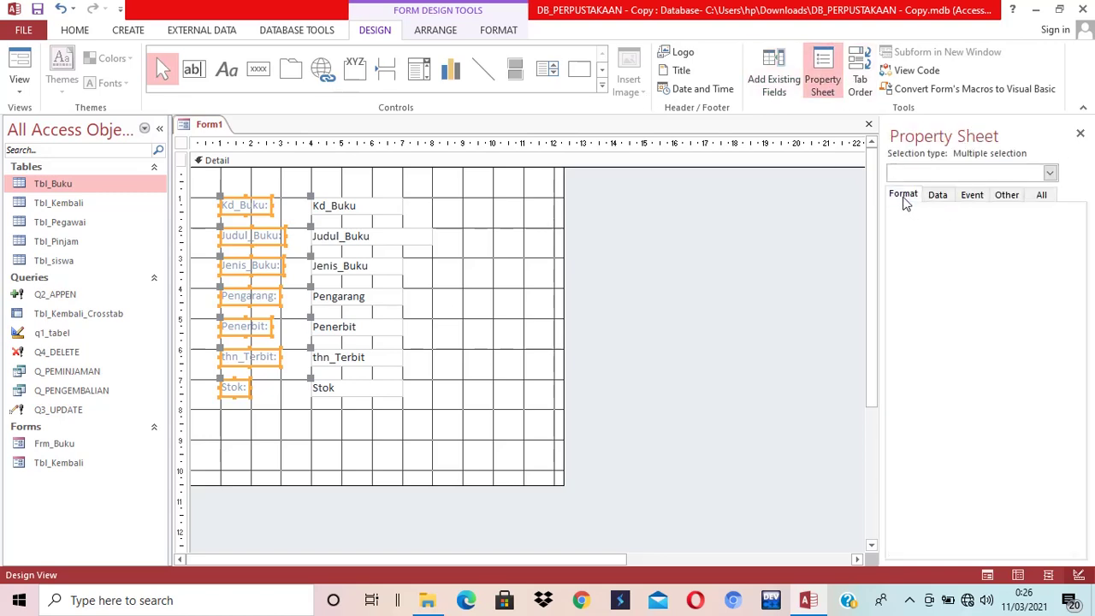
click(904, 197)
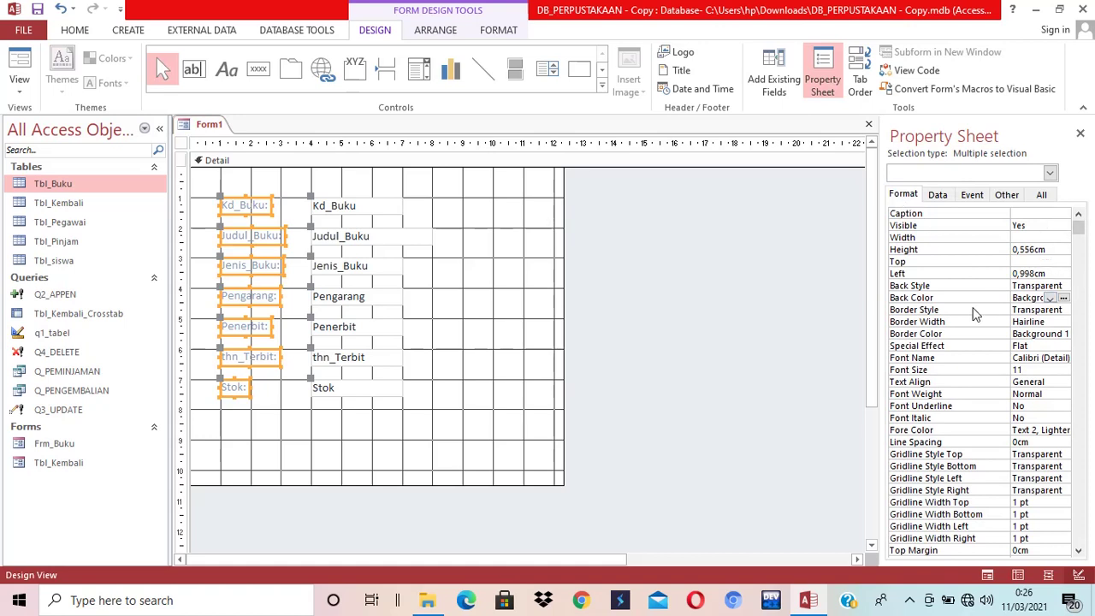
click(953, 371)
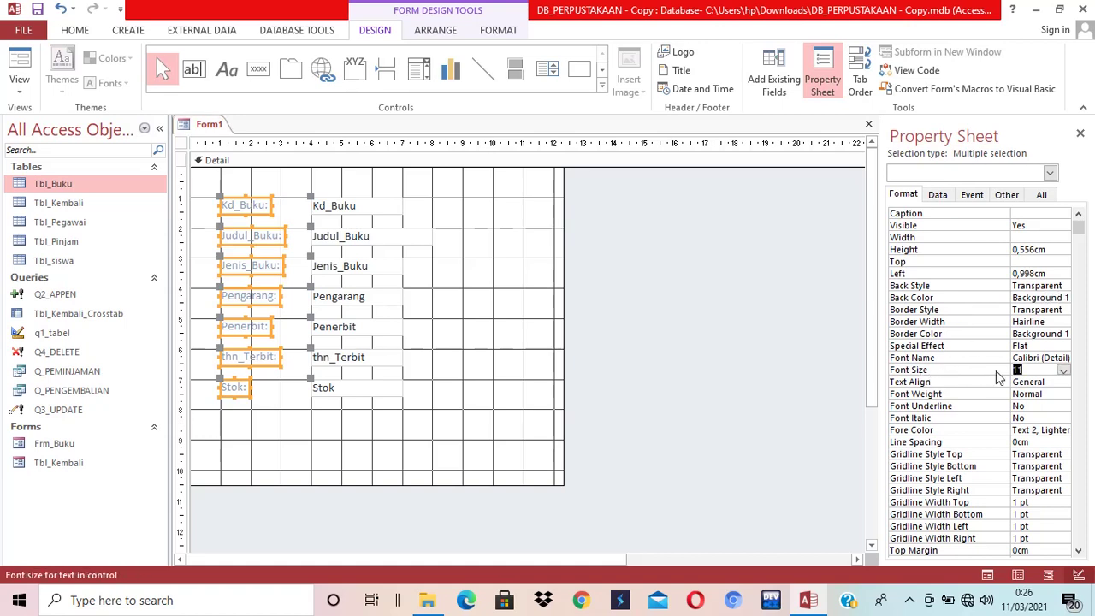
click(1062, 370)
click(1045, 420)
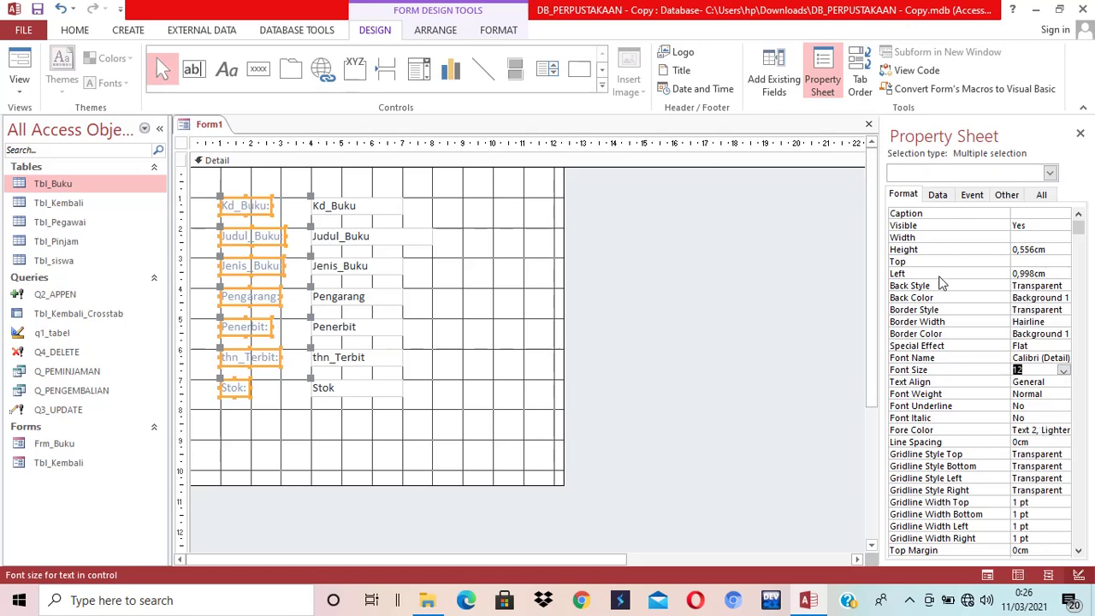
Step: Make the field labels bold and set their font color to black
click(71, 32)
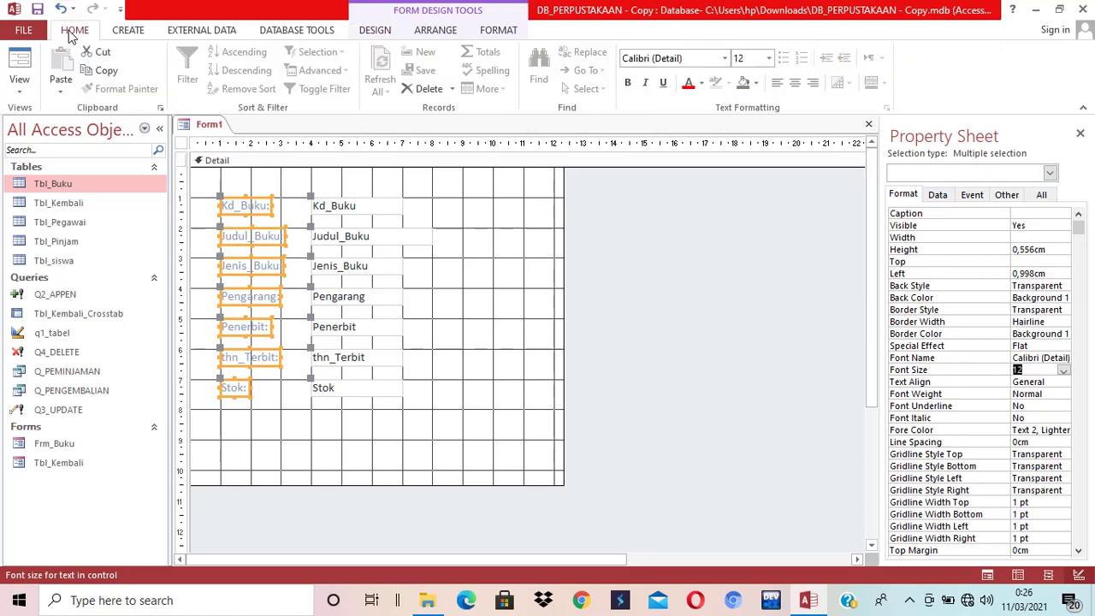
click(628, 84)
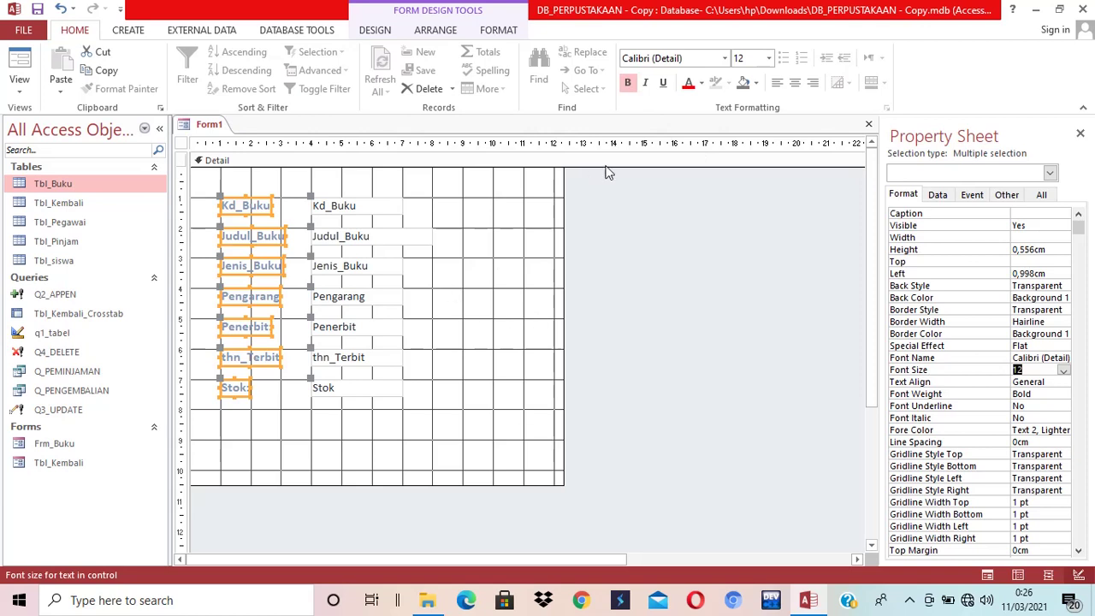
click(688, 83)
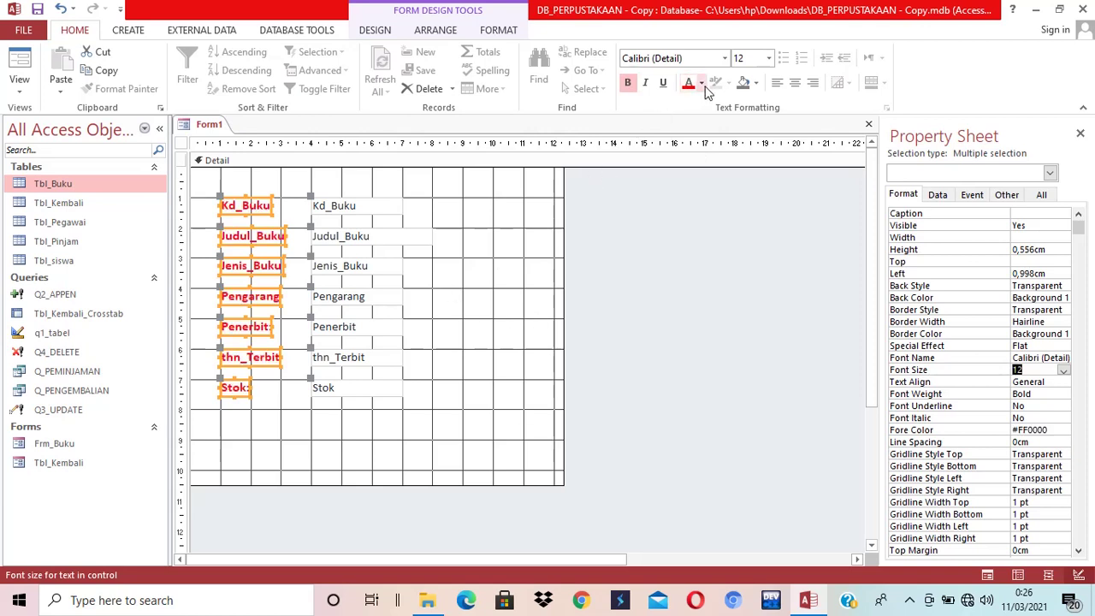
click(702, 83)
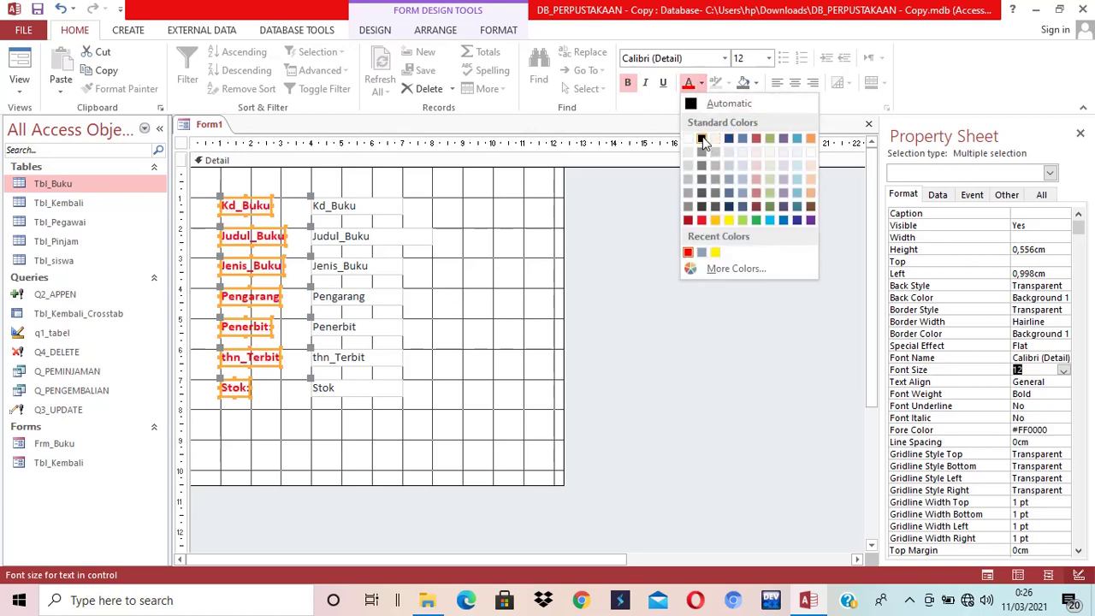
click(705, 142)
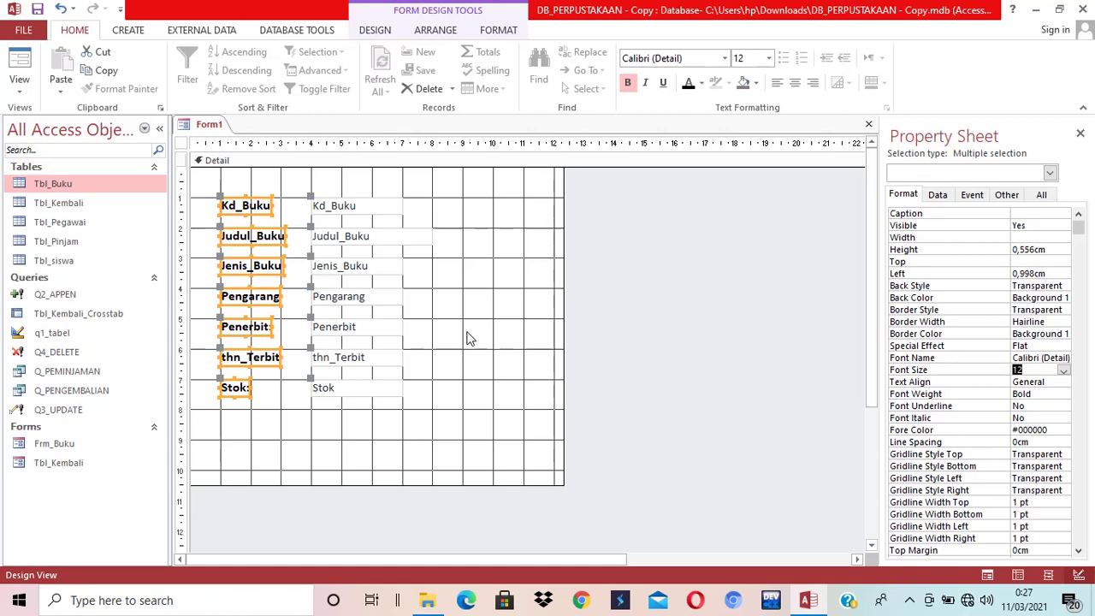
click(451, 288)
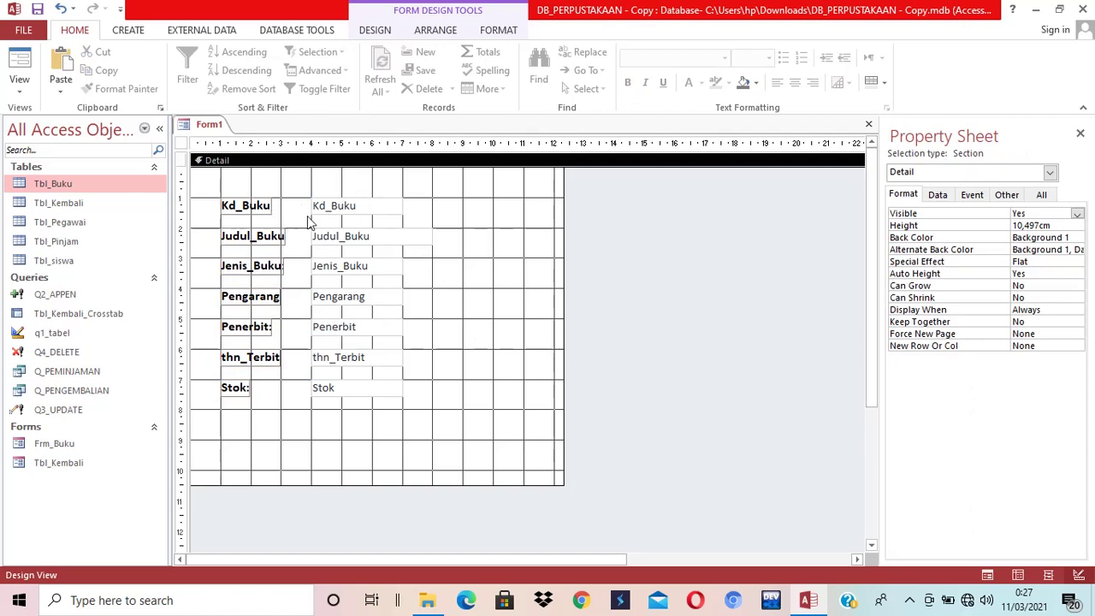
Step: Reselect all the field labels and look through their formatting properties
drag(210, 195, 278, 467)
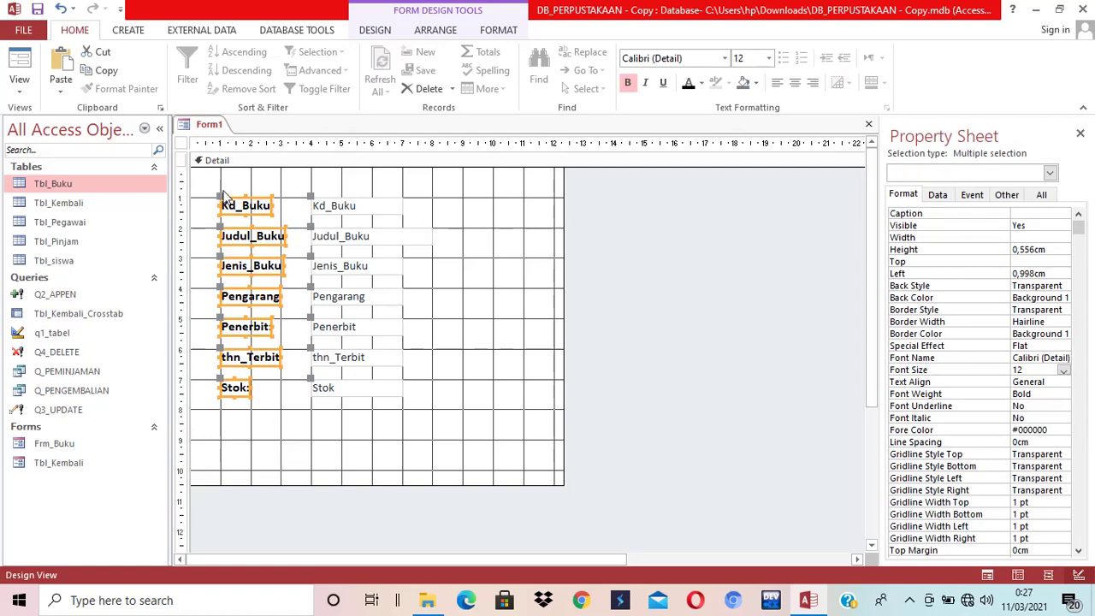
drag(205, 182, 257, 431)
click(485, 36)
click(433, 32)
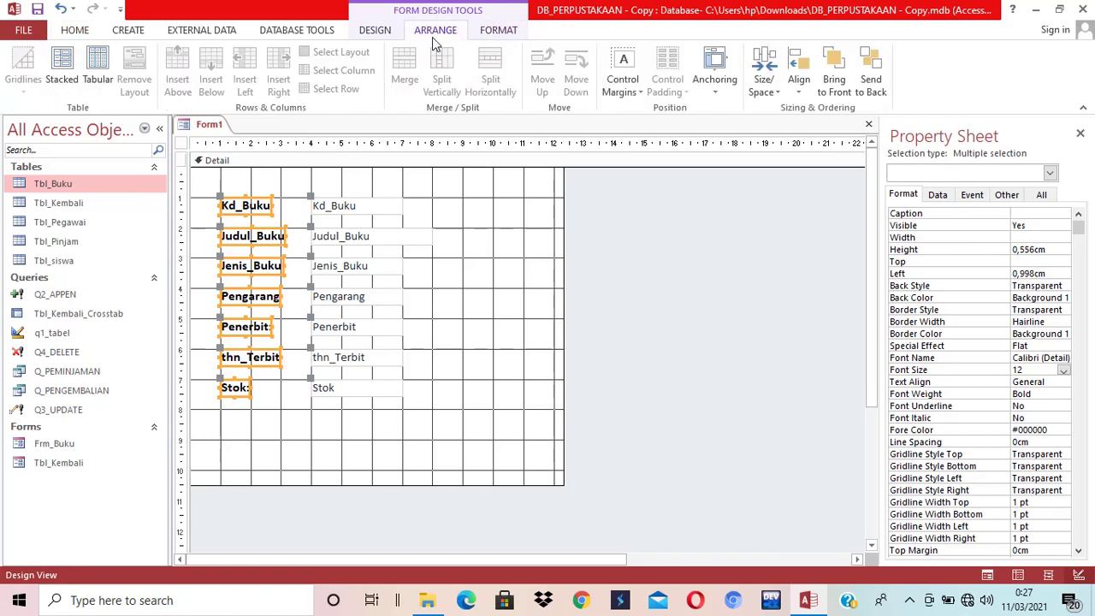
click(386, 32)
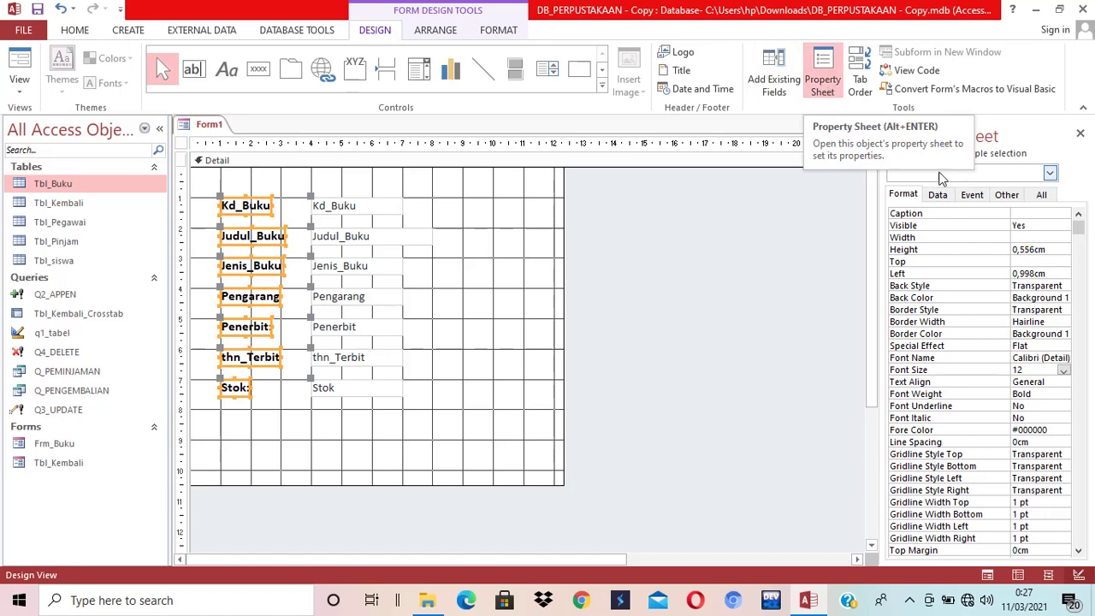
click(1042, 195)
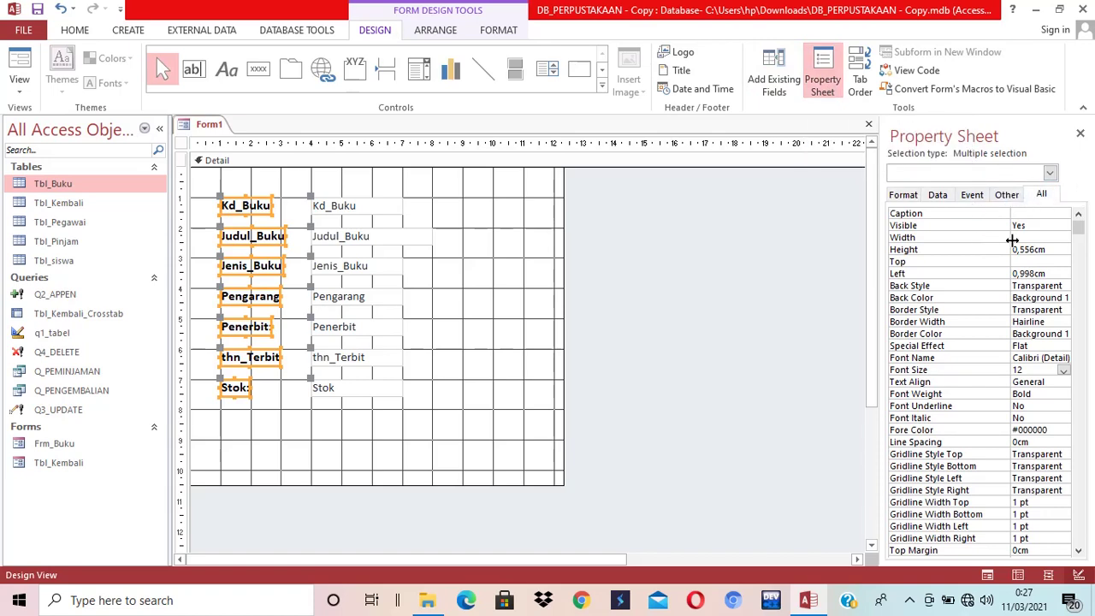
click(904, 196)
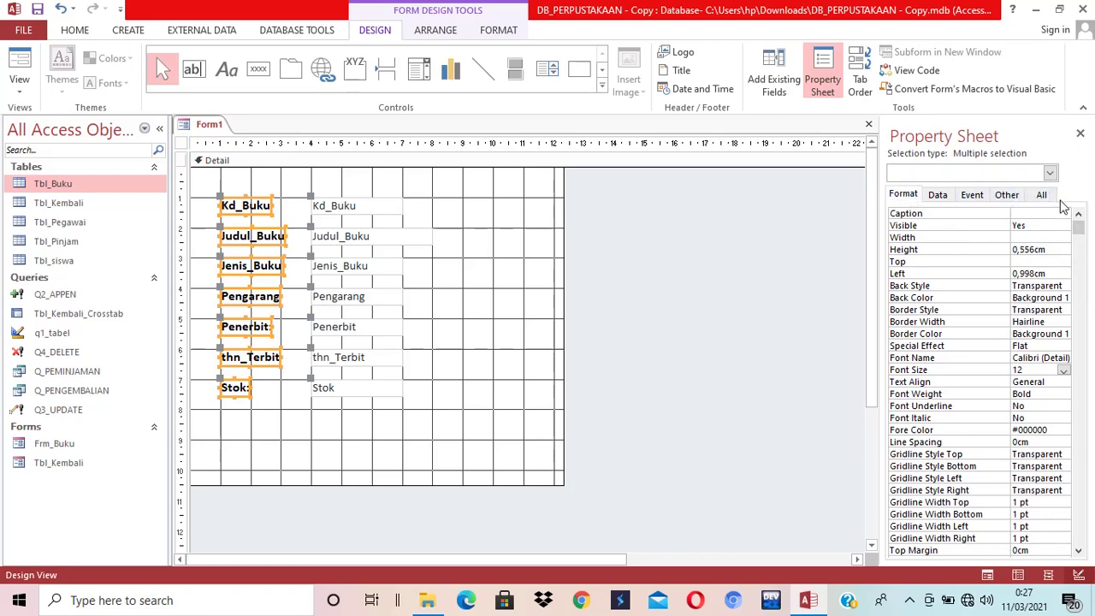
click(1042, 196)
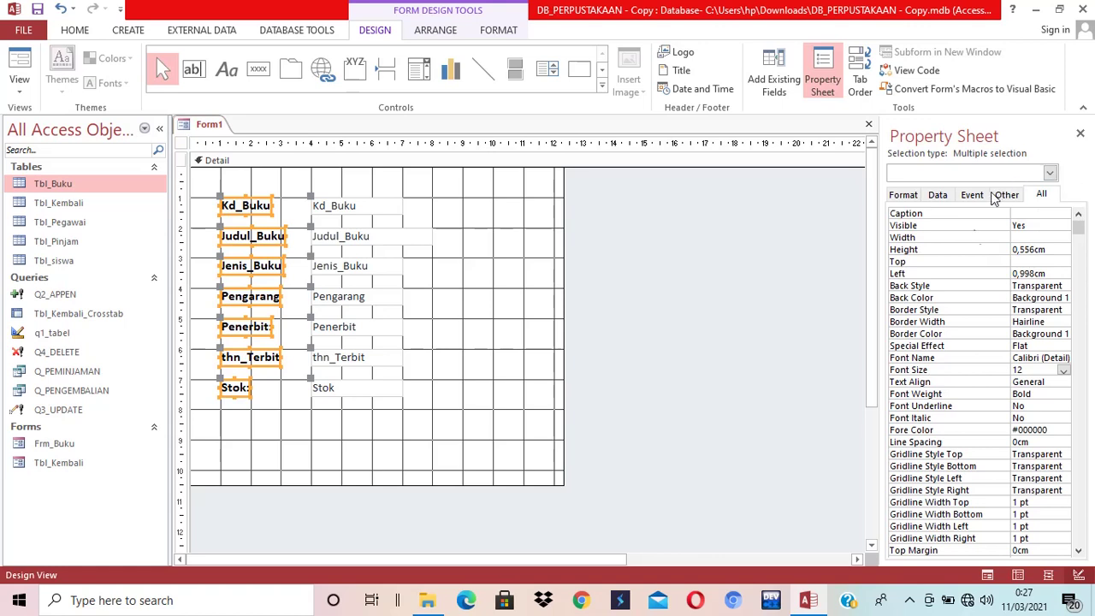
Step: Try a system color and a pale green shade as the back color of all the field labels
click(1051, 297)
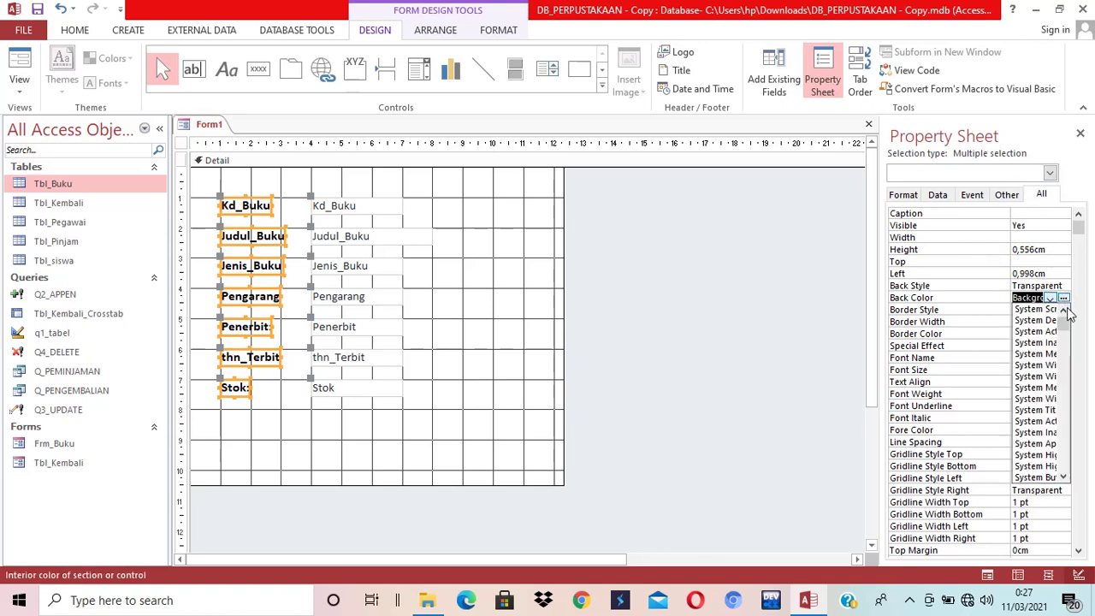
click(1047, 320)
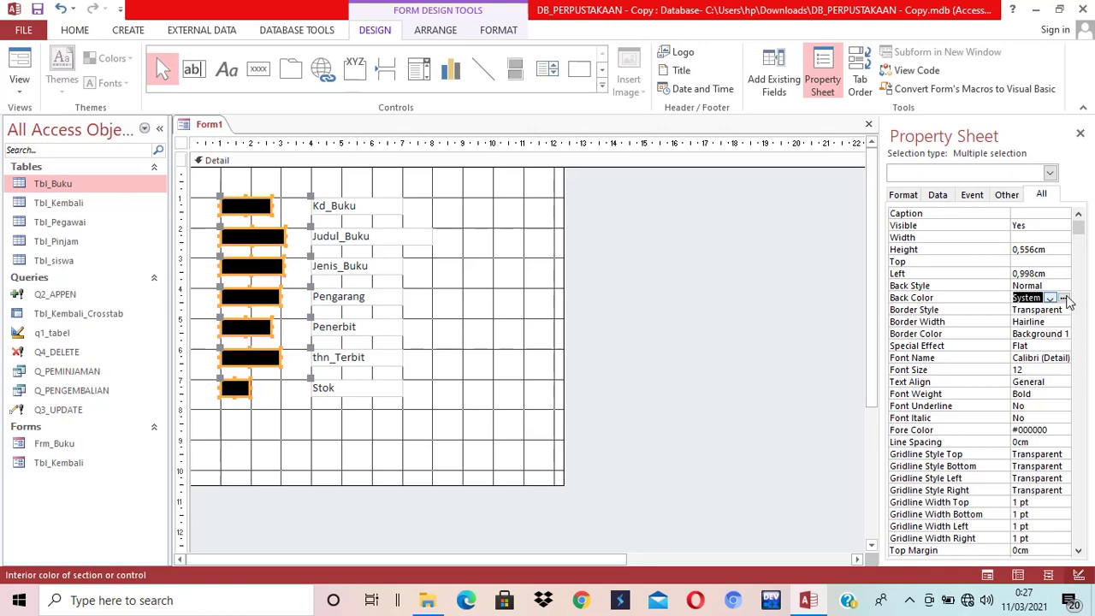
click(1064, 298)
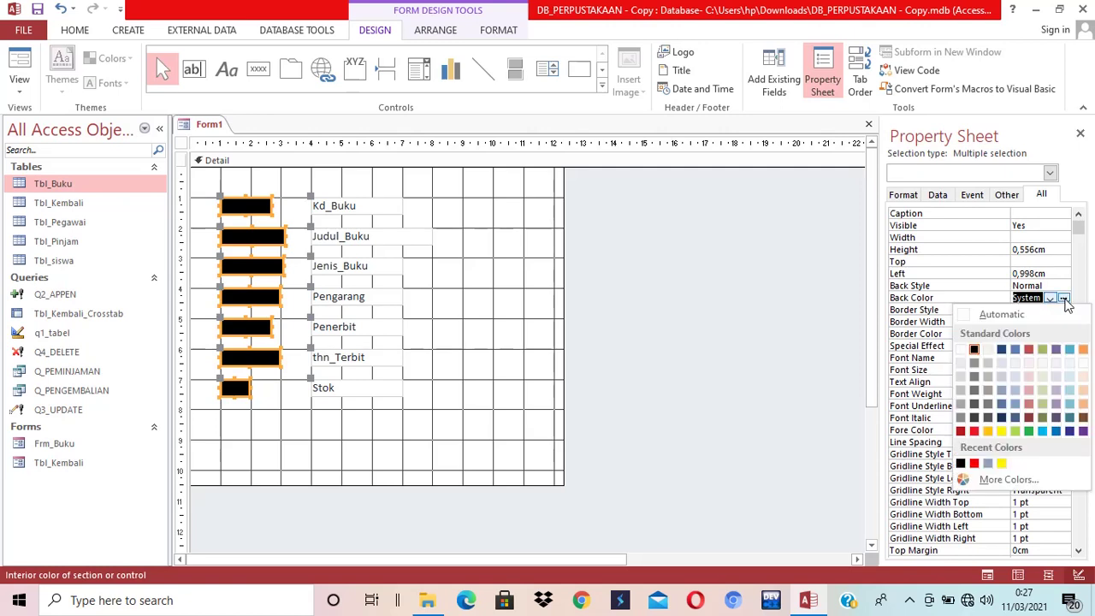
click(1056, 380)
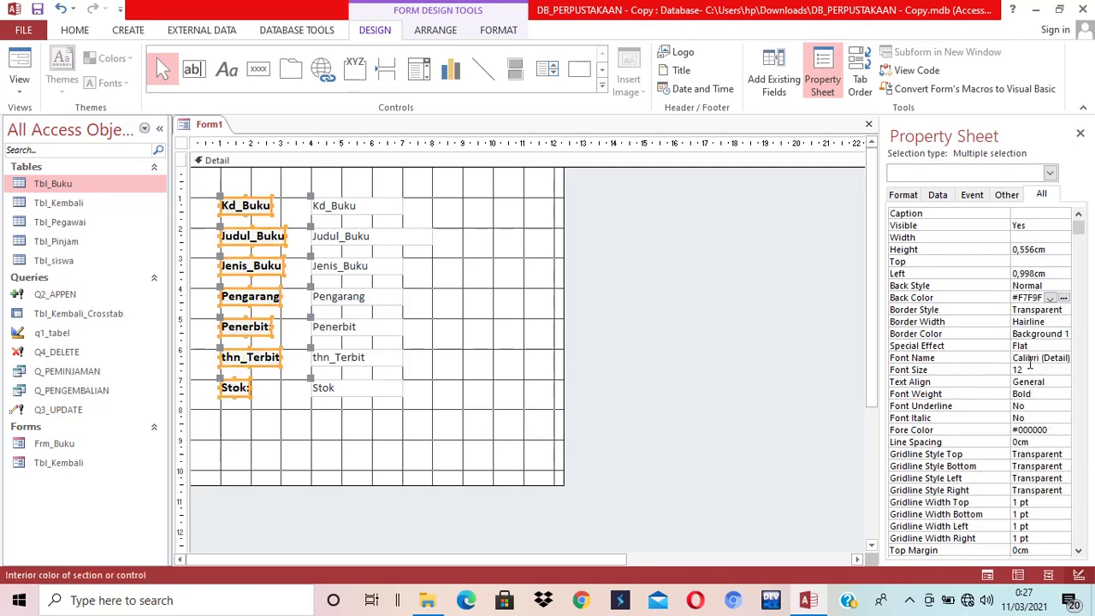
Step: Set the back color of all the field labels to a light orange shade, trying a darker orange first
click(1064, 299)
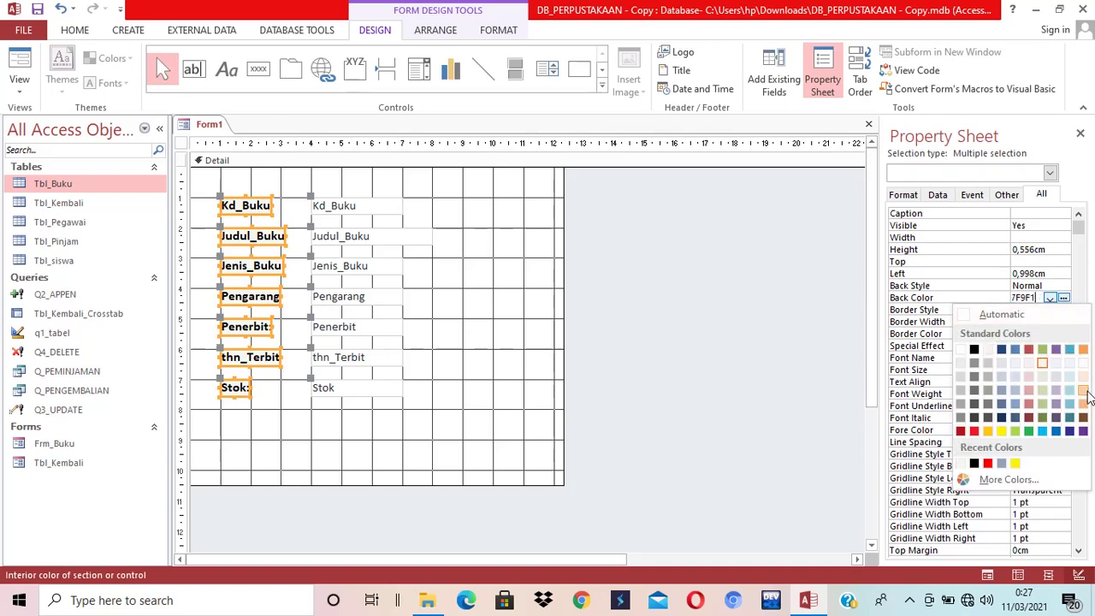
click(1083, 390)
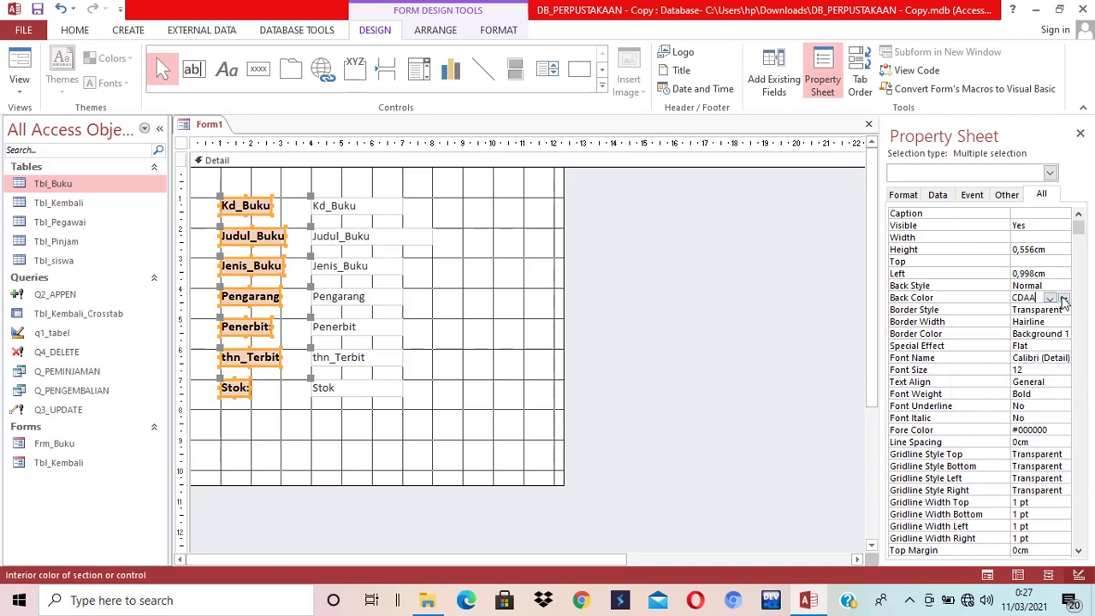
click(1050, 298)
click(1085, 380)
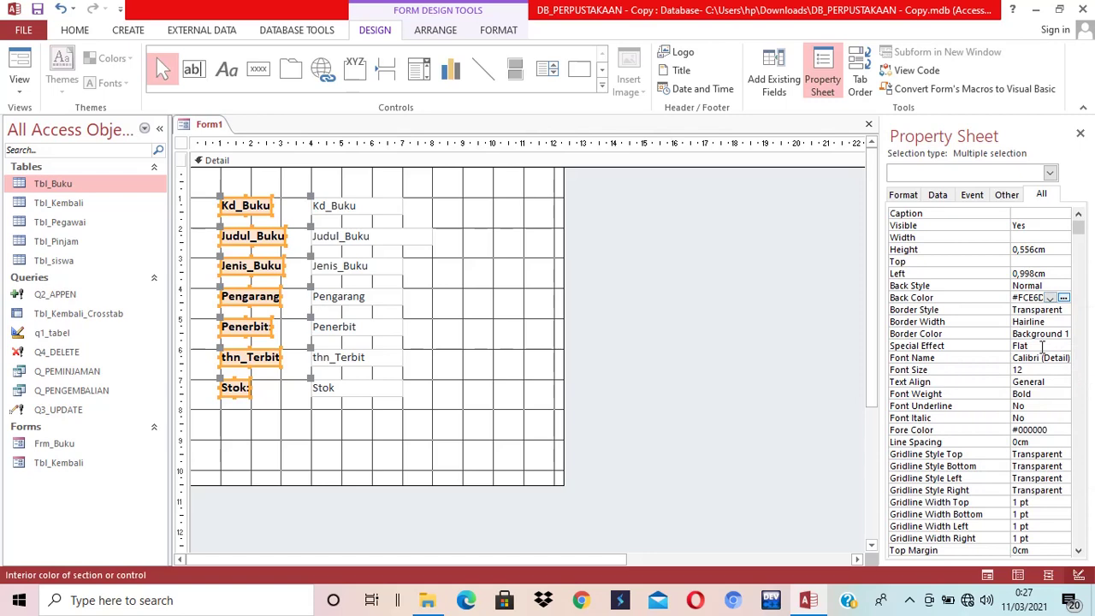
Step: Set the back color of all the text boxes, from Kd_Buku to Stok, to a light blue shade
drag(476, 193, 337, 493)
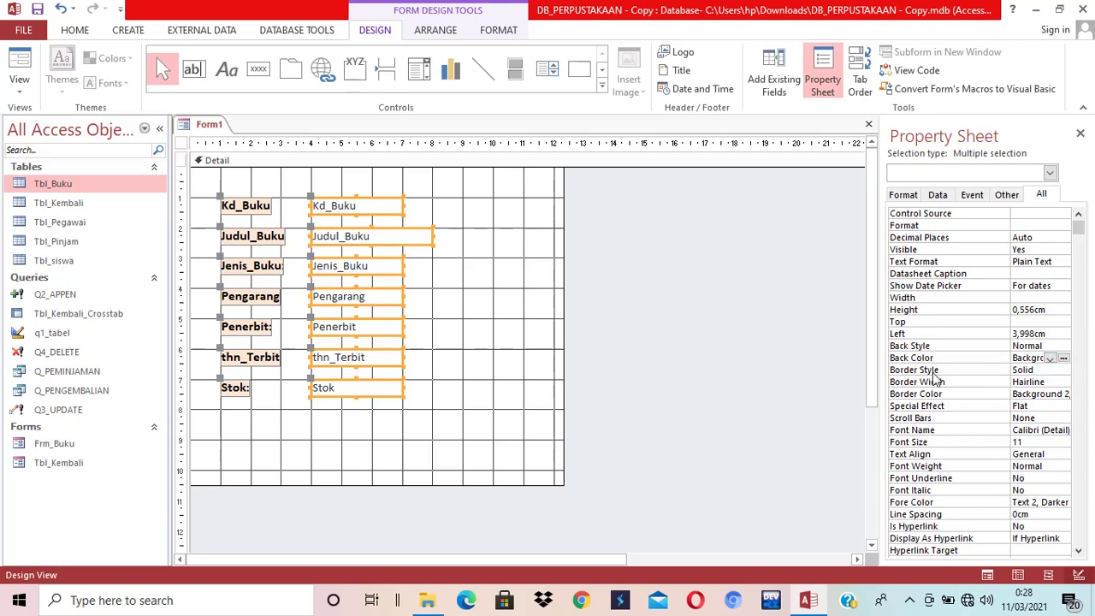
click(1064, 358)
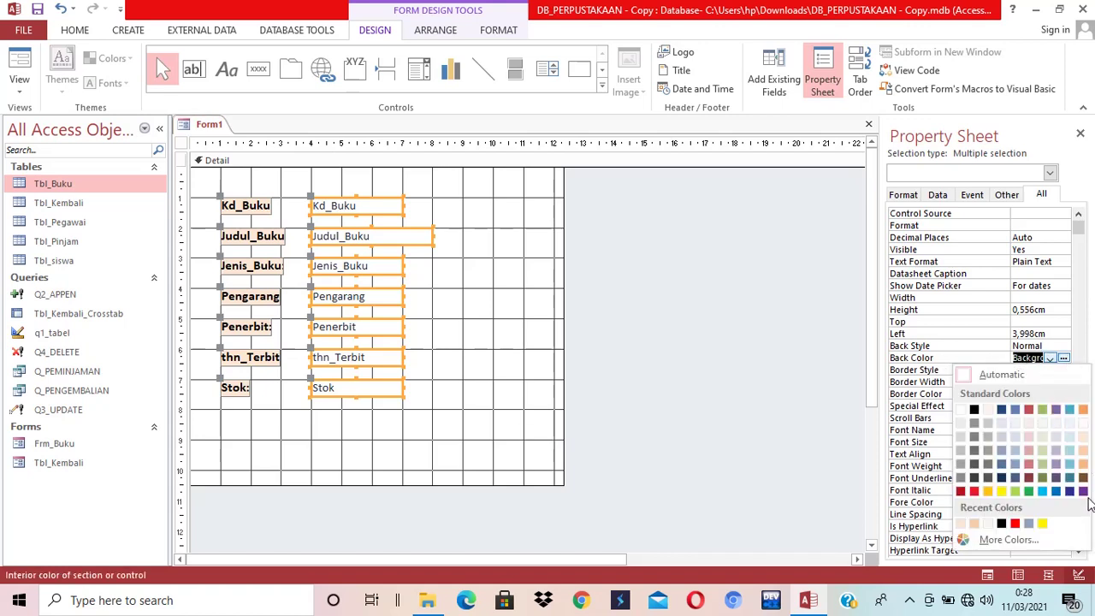
click(1072, 437)
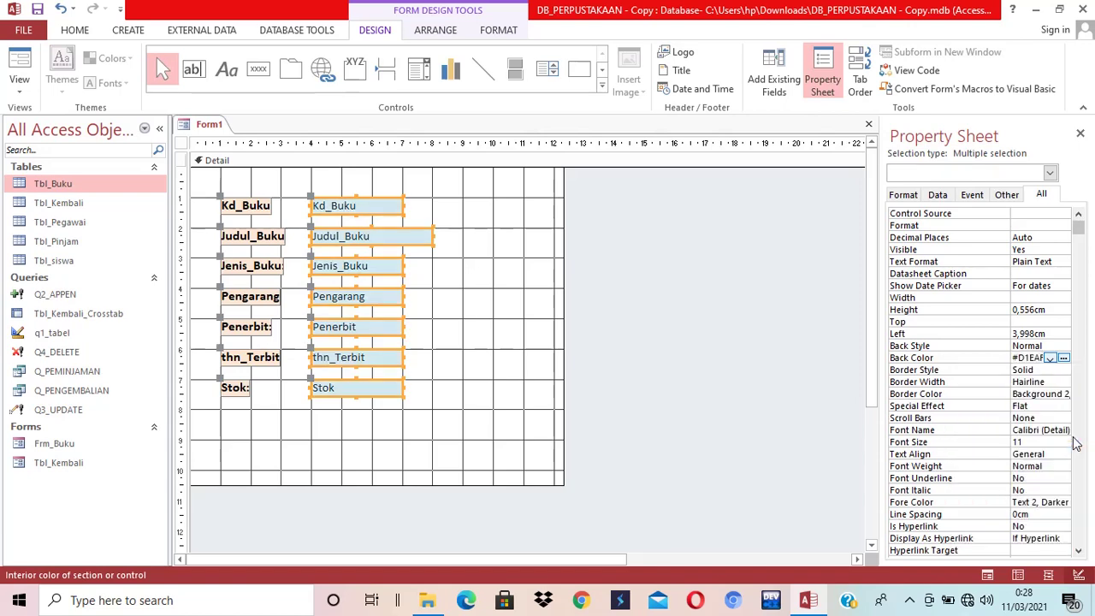
click(555, 408)
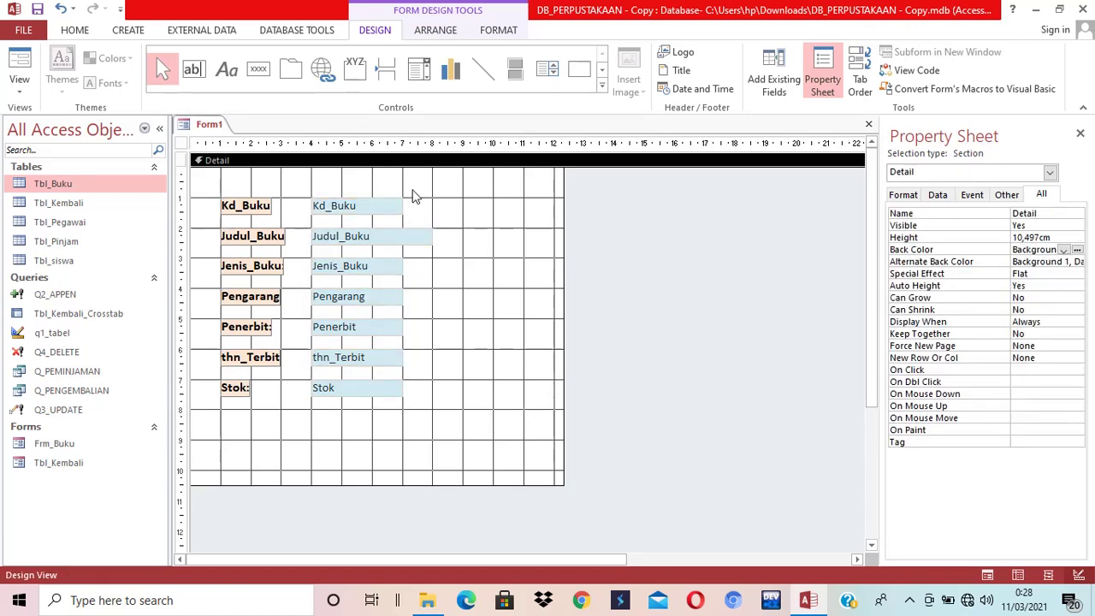
Step: Nudge all the text boxes and their labels slightly right and down, and move them back to their original place
drag(413, 193, 346, 435)
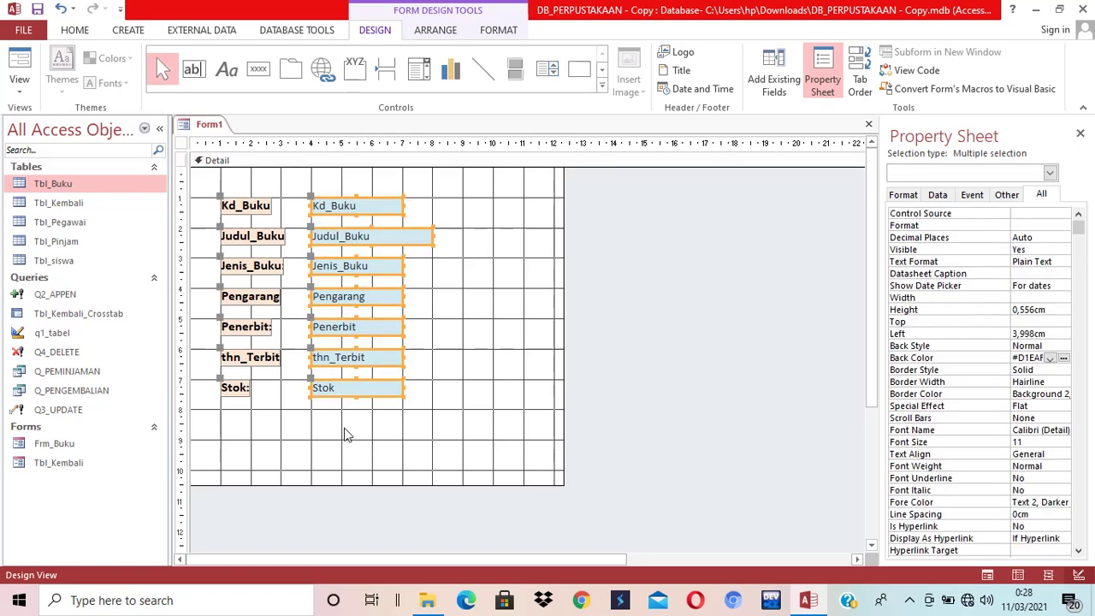
key(Right)
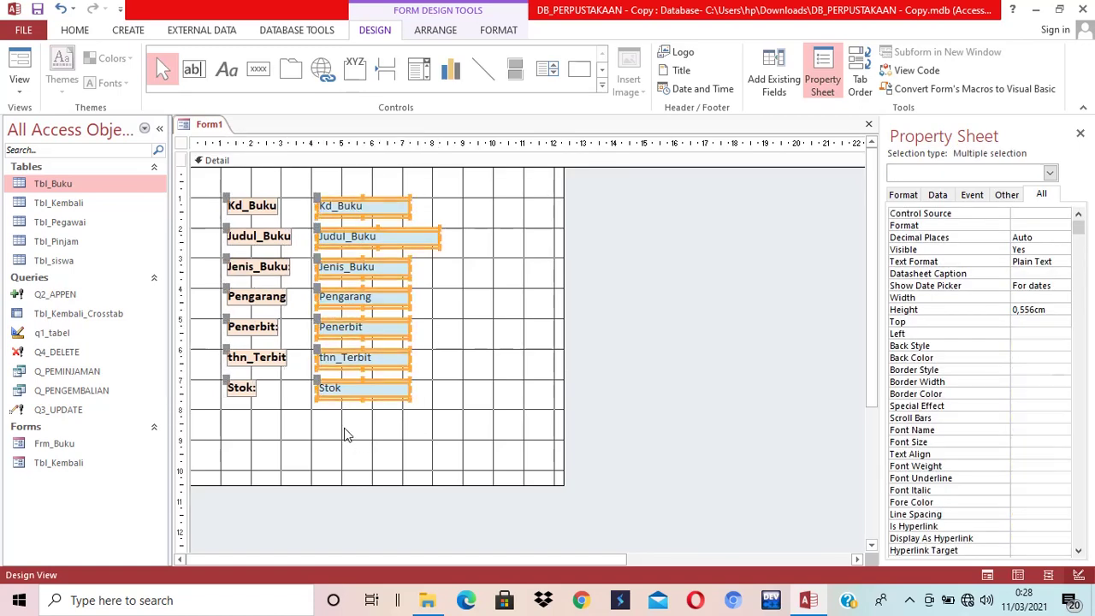
key(Right)
key(Down)
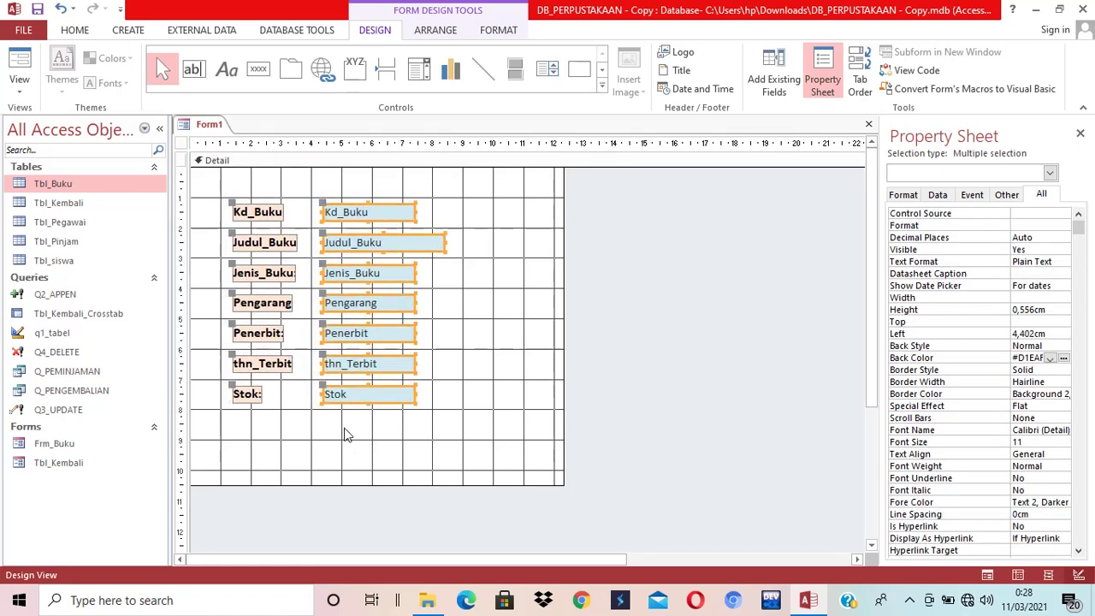
key(Up)
key(Left)
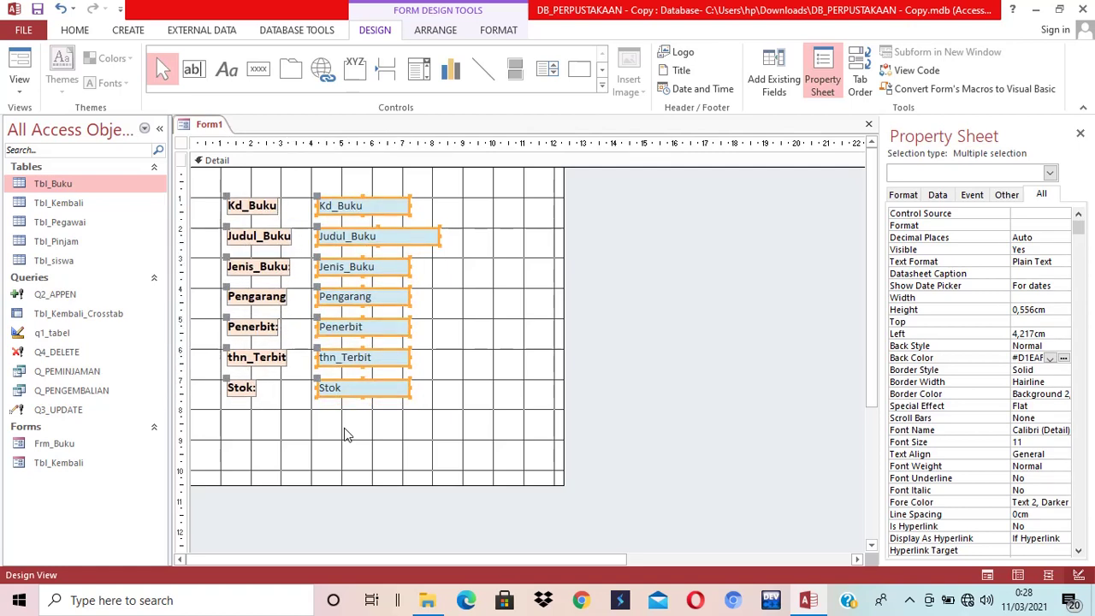
key(Left)
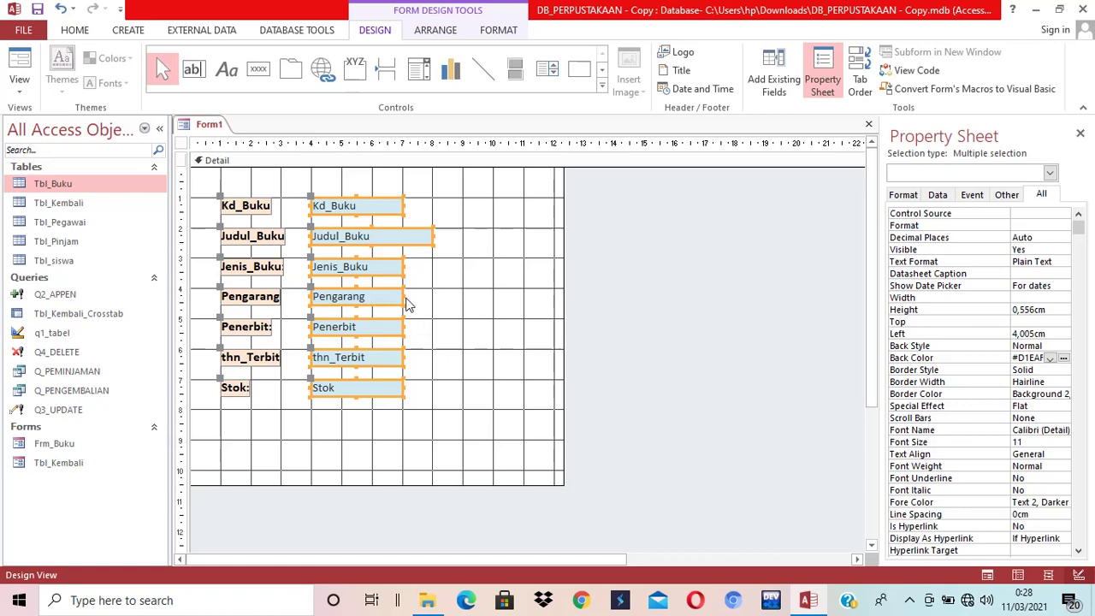
Step: Widen all the text boxes, from Kd_Buku to Stok, by about 1.5 cm
drag(467, 175, 373, 525)
drag(404, 296, 451, 296)
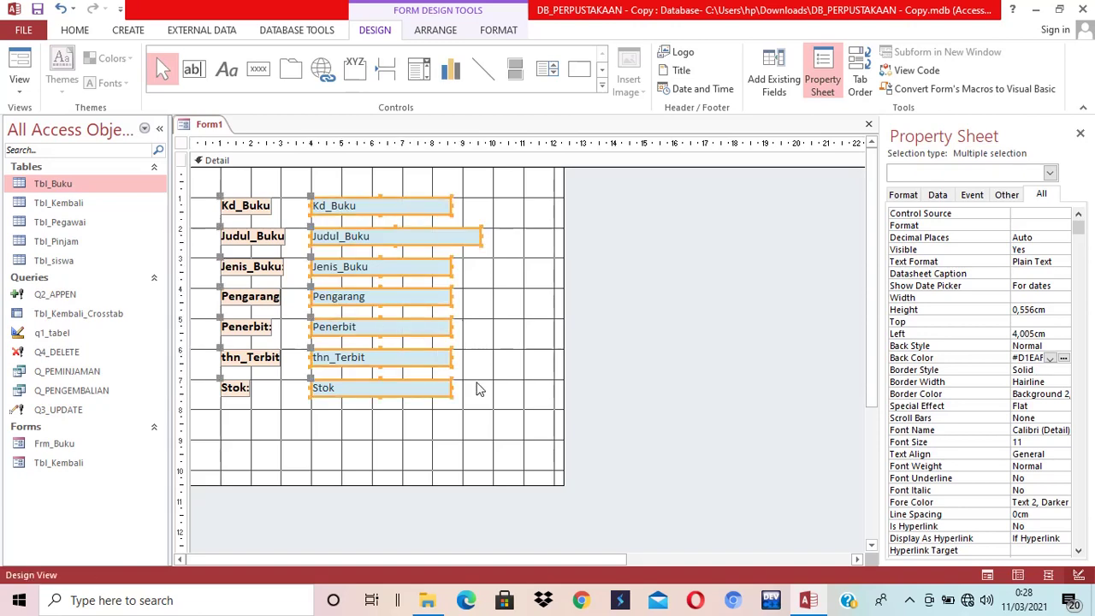
click(486, 396)
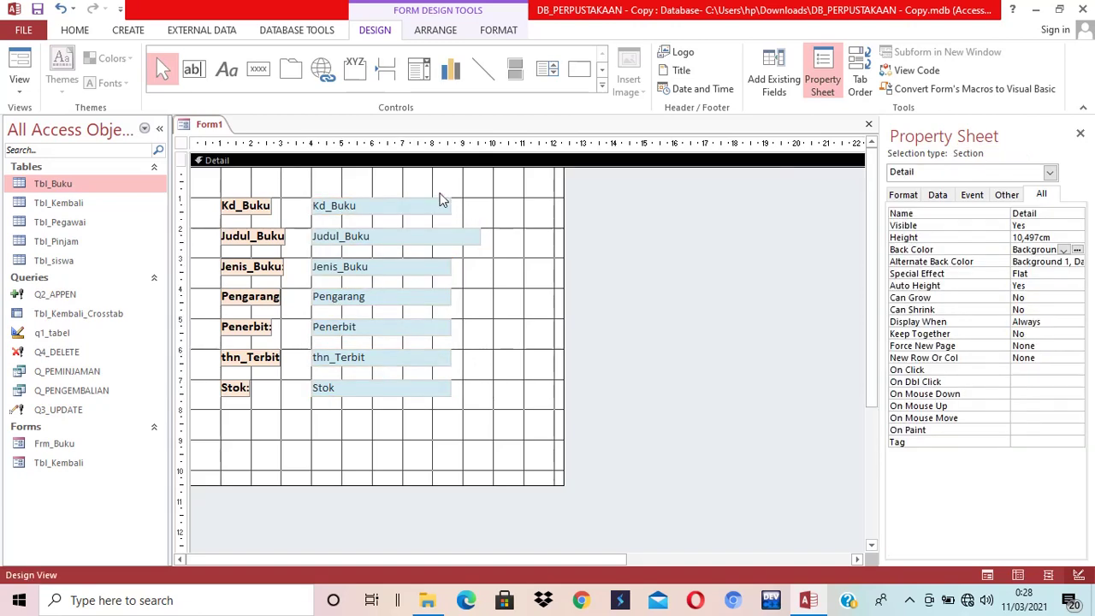
Step: Make the text in all the text boxes bold and shorten the Detail section to about 8.7 cm high
drag(342, 171, 373, 457)
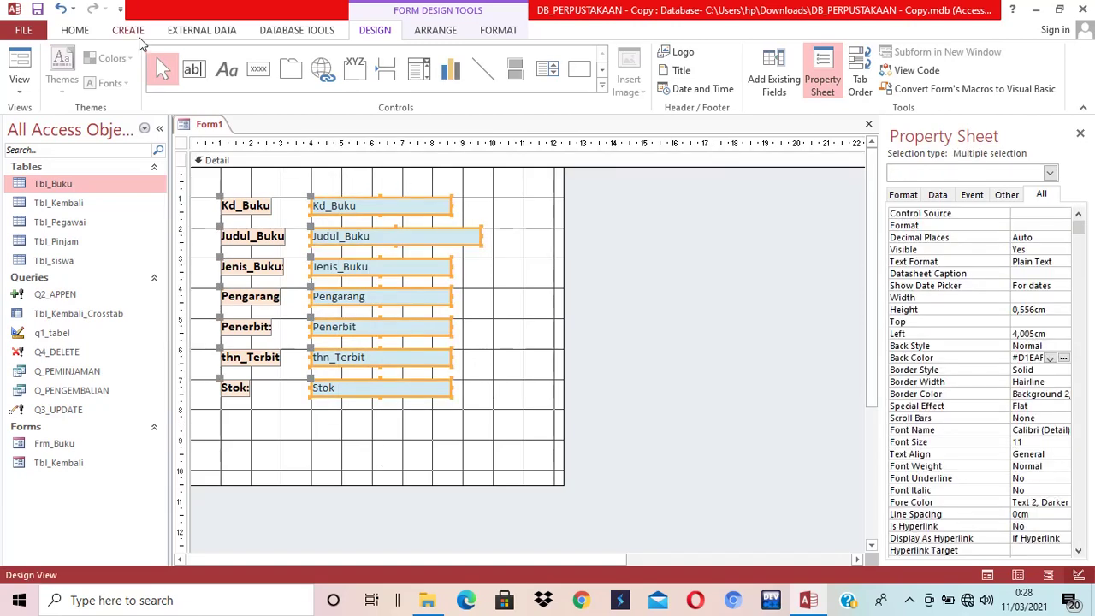
click(85, 34)
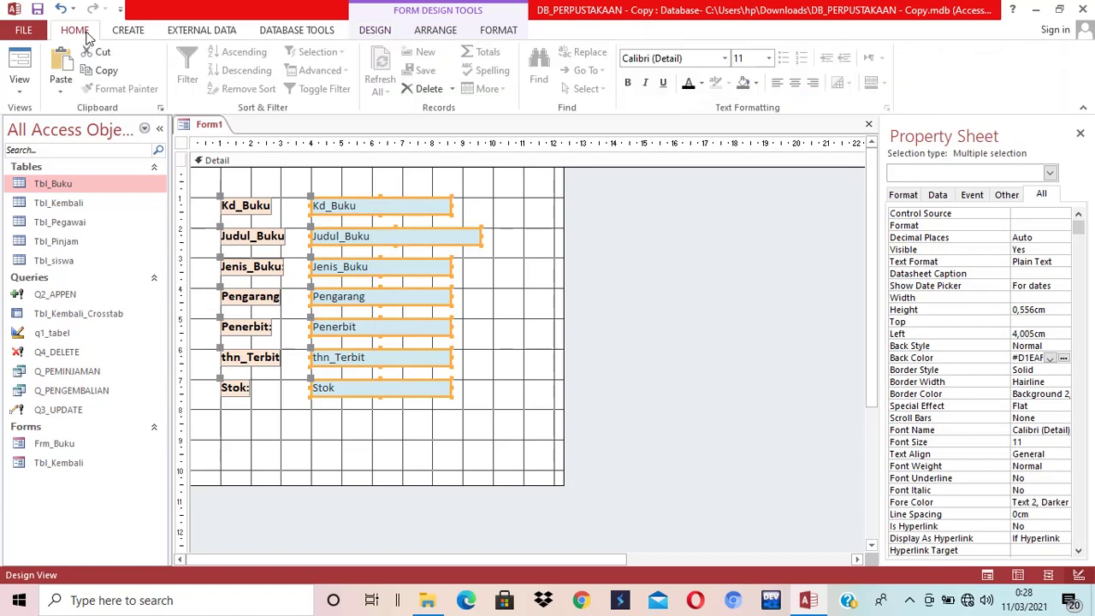
click(630, 83)
click(490, 354)
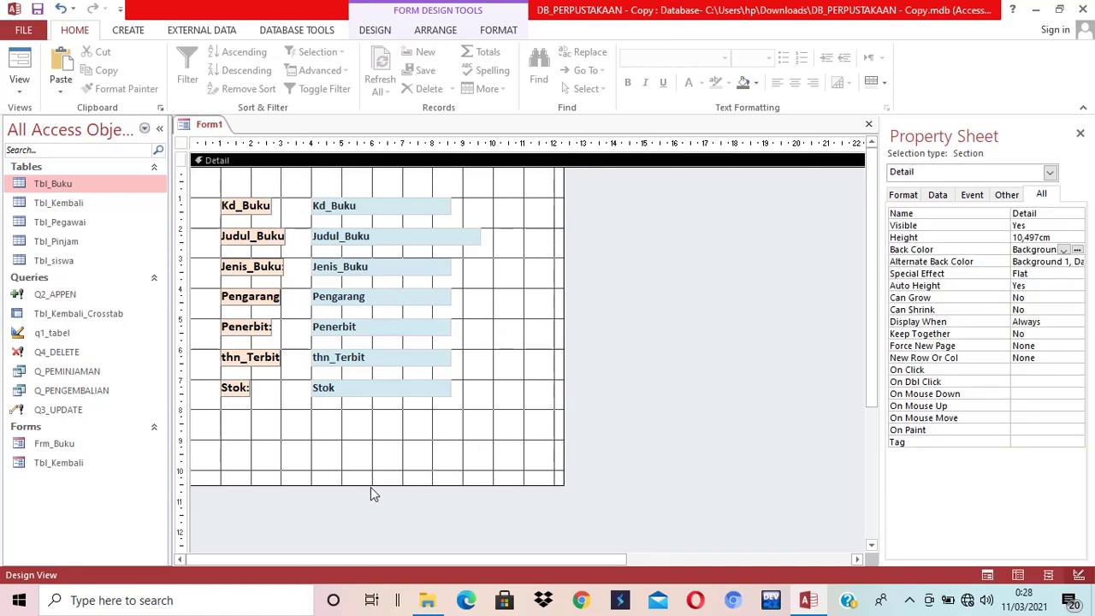
drag(371, 486, 369, 430)
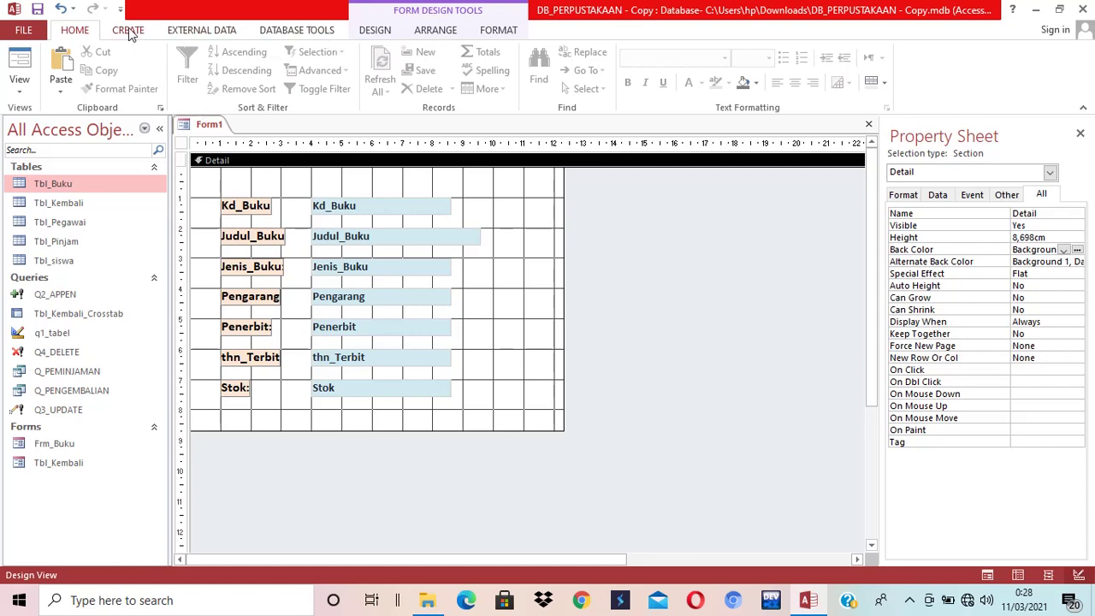
Step: Draw a command button about 1.2 by 0.8 cm beside the Jenis_Buku text box and assign it the Go To Next Record action
click(389, 35)
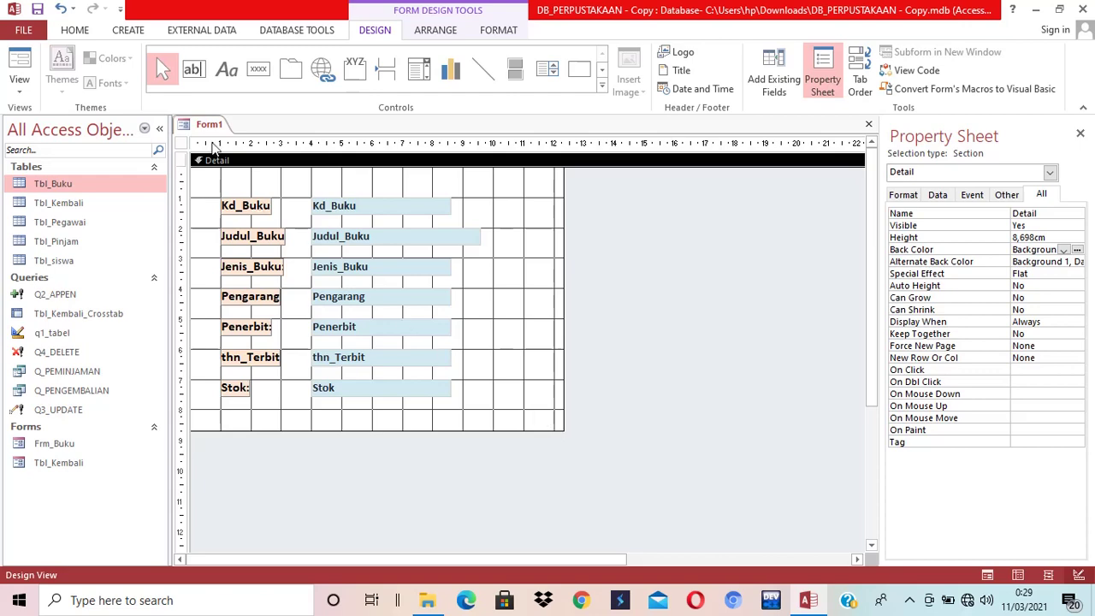
click(194, 68)
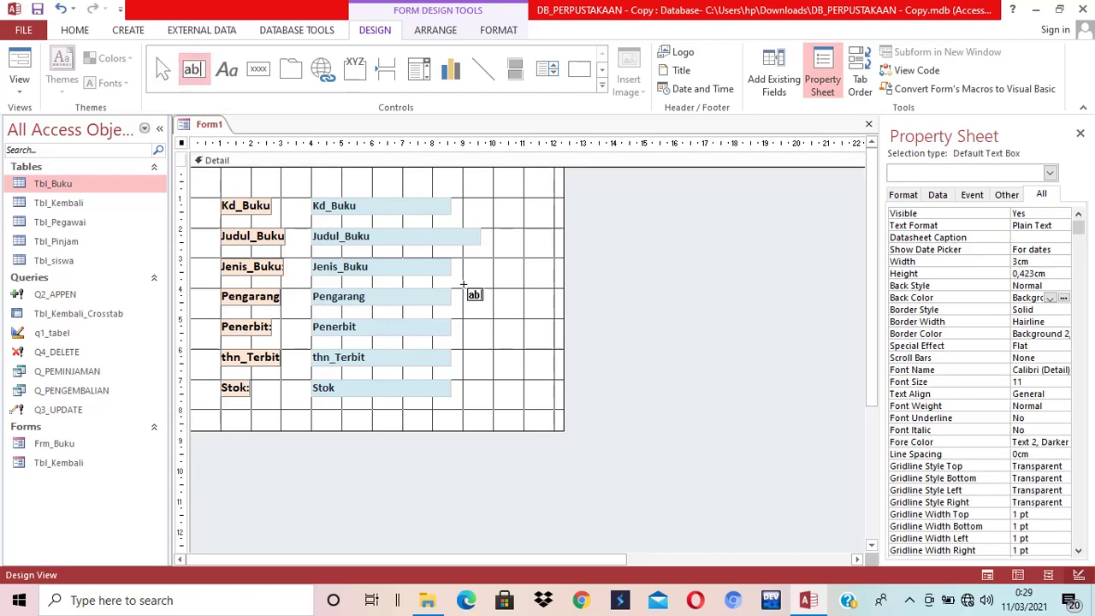
click(260, 73)
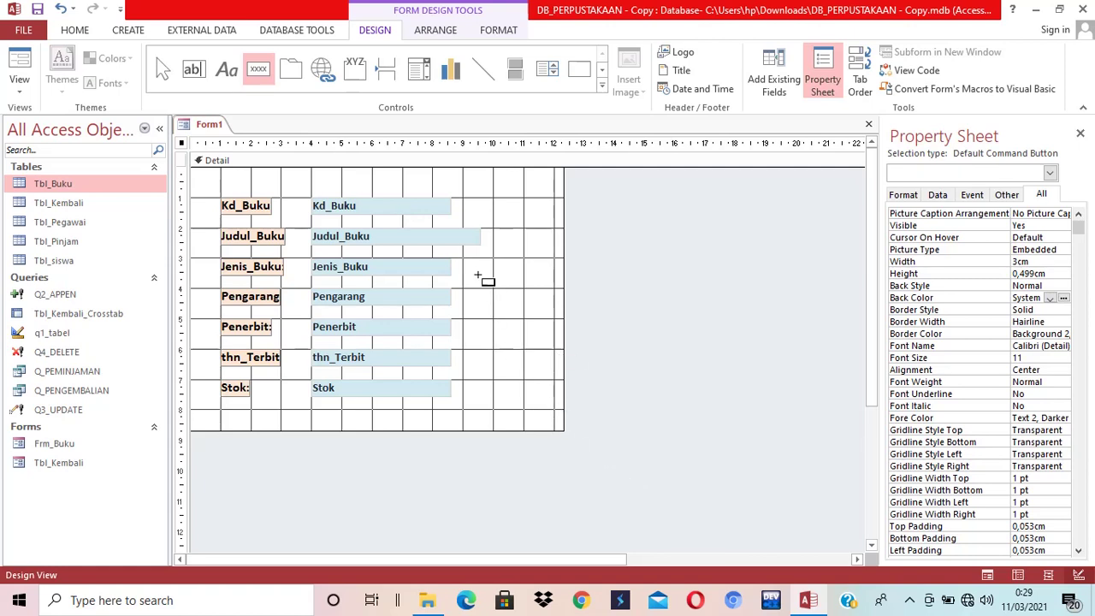
drag(468, 271, 505, 294)
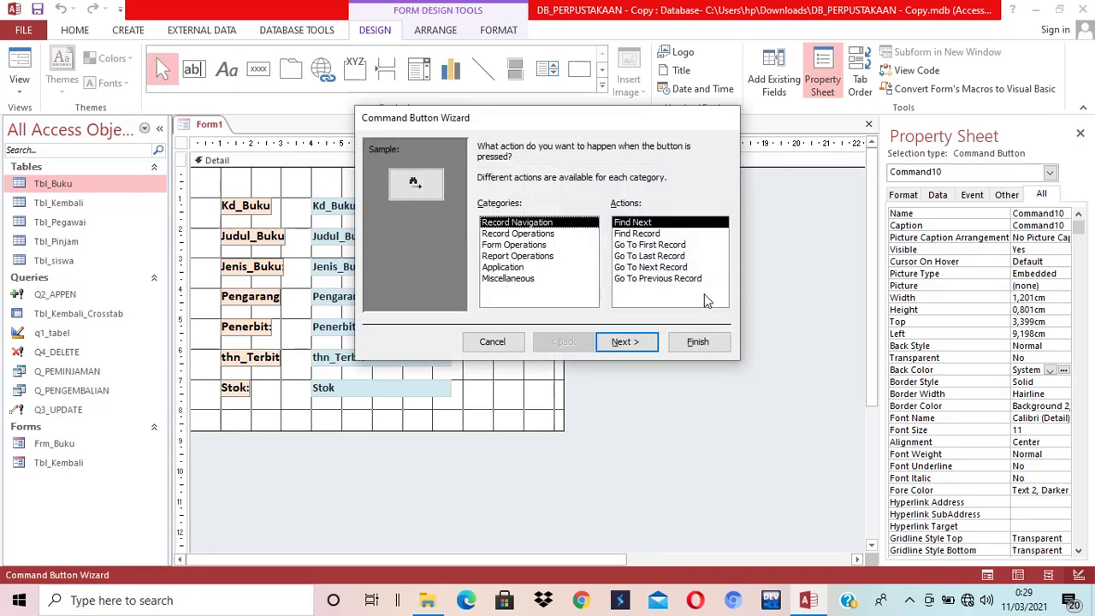
click(663, 267)
click(644, 345)
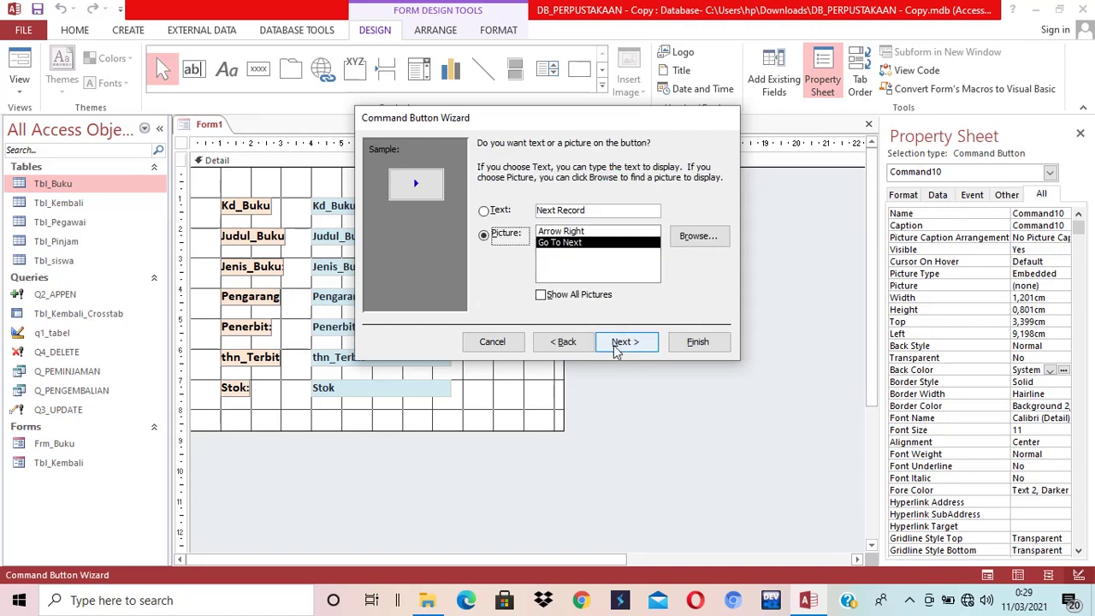
Step: Show text instead of a picture on the command button, with the caption Berikutnya, and finish the wizard
click(494, 211)
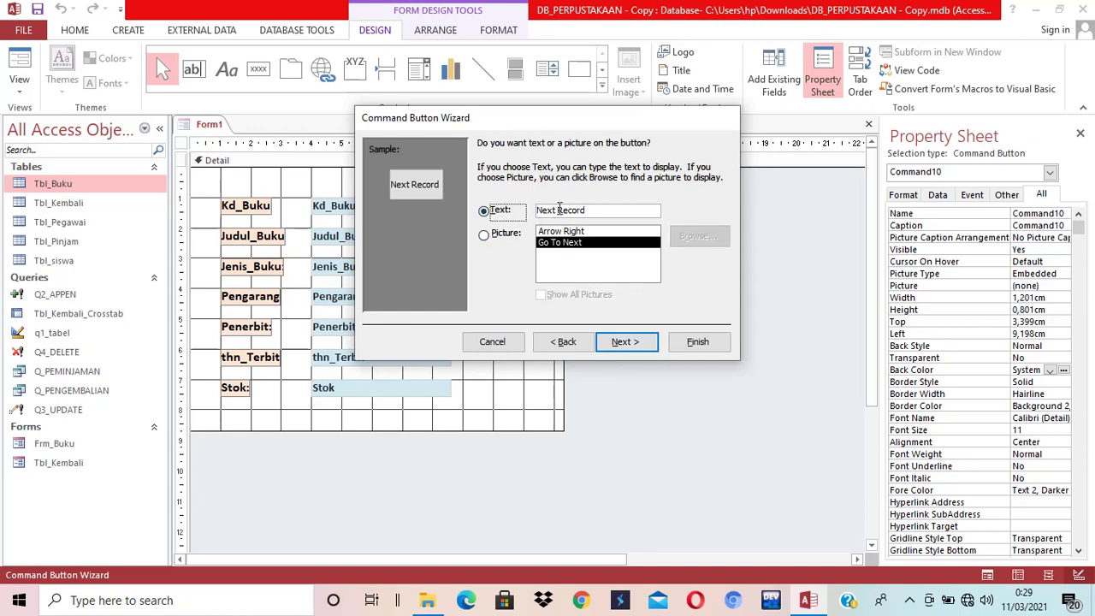
key(Tab)
text(B)
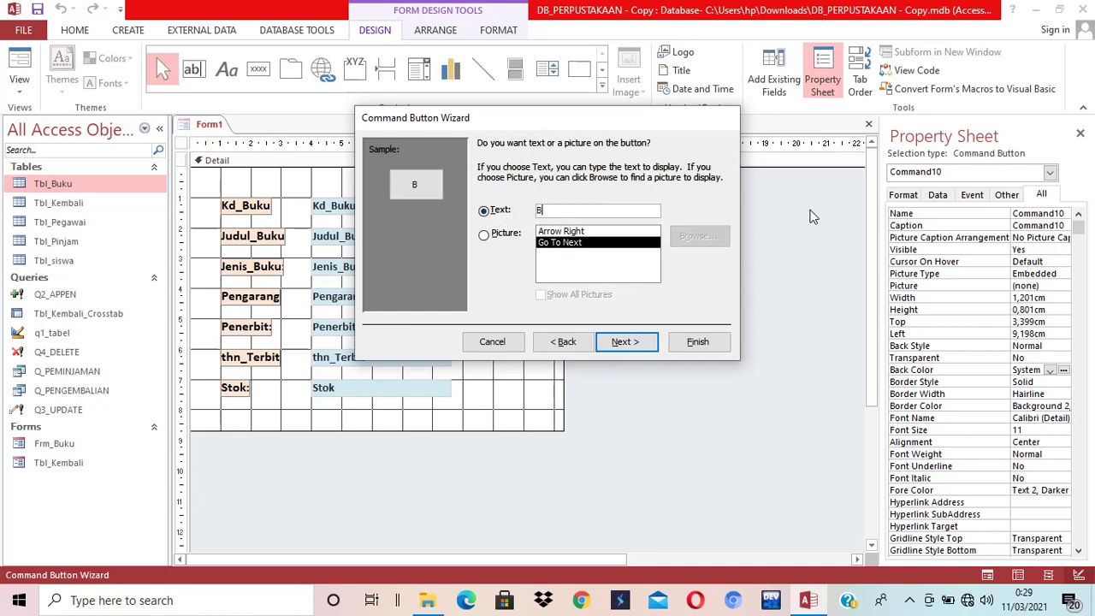
text(erikutnya)
click(636, 342)
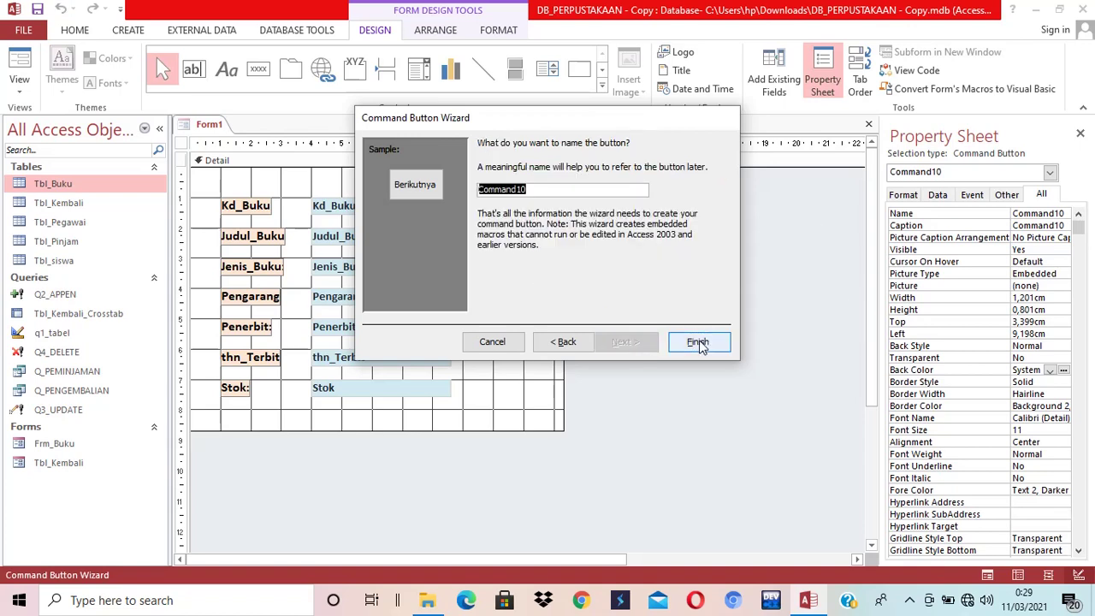
click(698, 342)
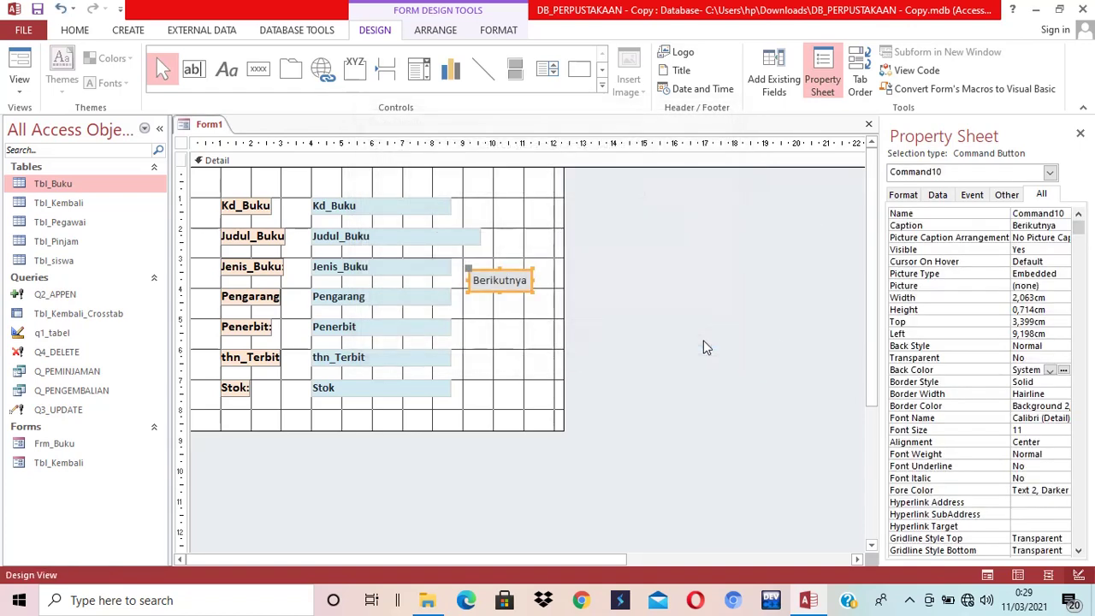
Step: Resize the form grid to about 12 by 10.7 cm and move the Berikutnya button below the Stok text box, about 6 cm across
drag(562, 342, 552, 307)
drag(460, 431, 483, 485)
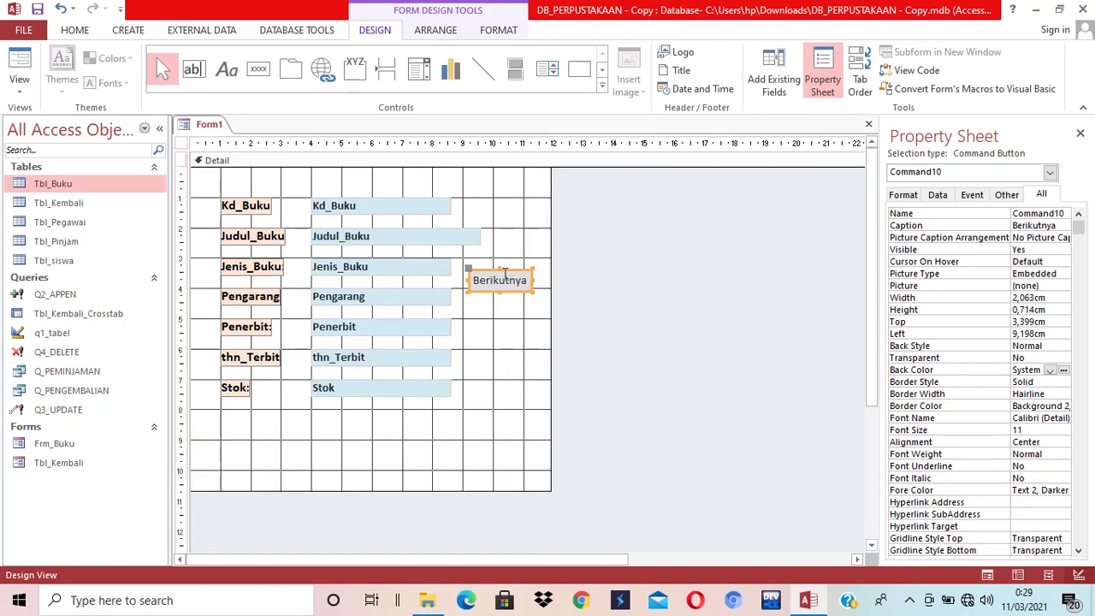
drag(509, 270, 256, 411)
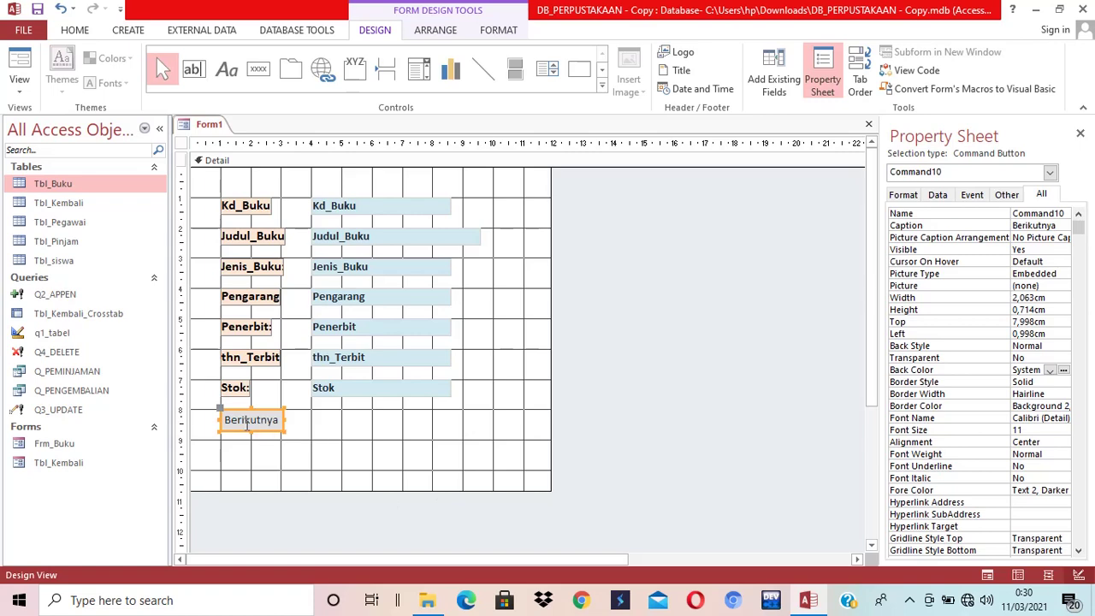
drag(247, 425, 331, 424)
drag(223, 408, 395, 404)
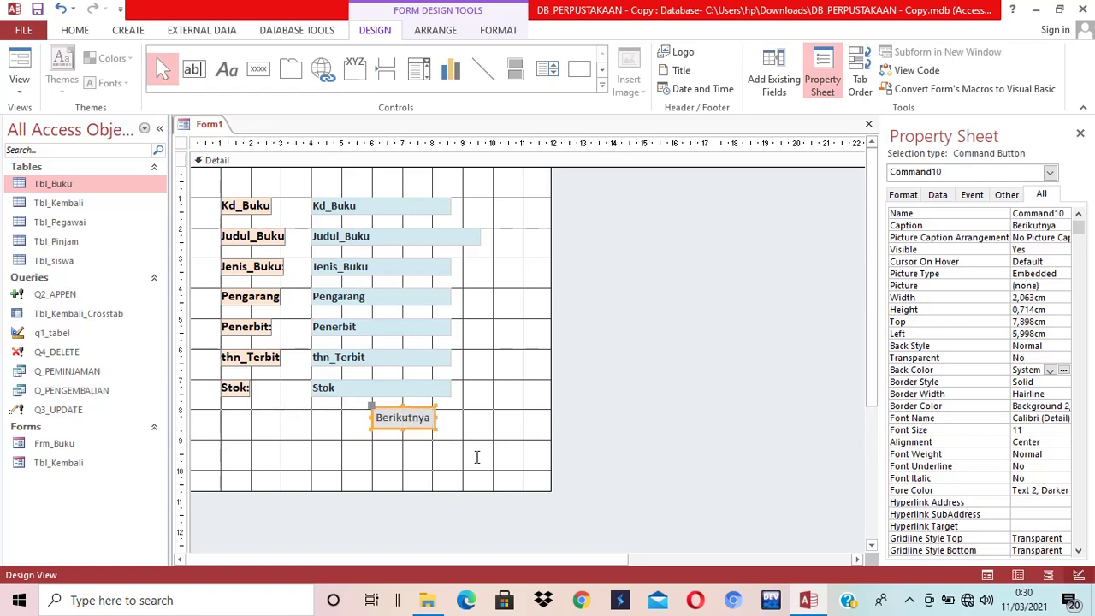
click(503, 366)
Step: Add a command button below the Stok label with the Go To Previous Record action and the text caption Kembali
click(266, 71)
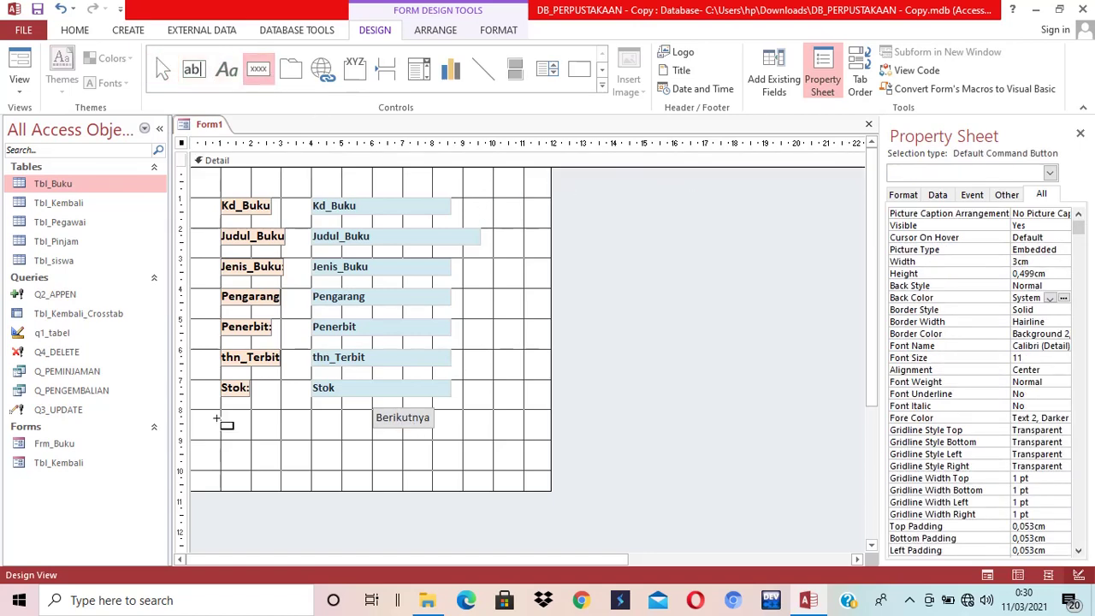
click(218, 419)
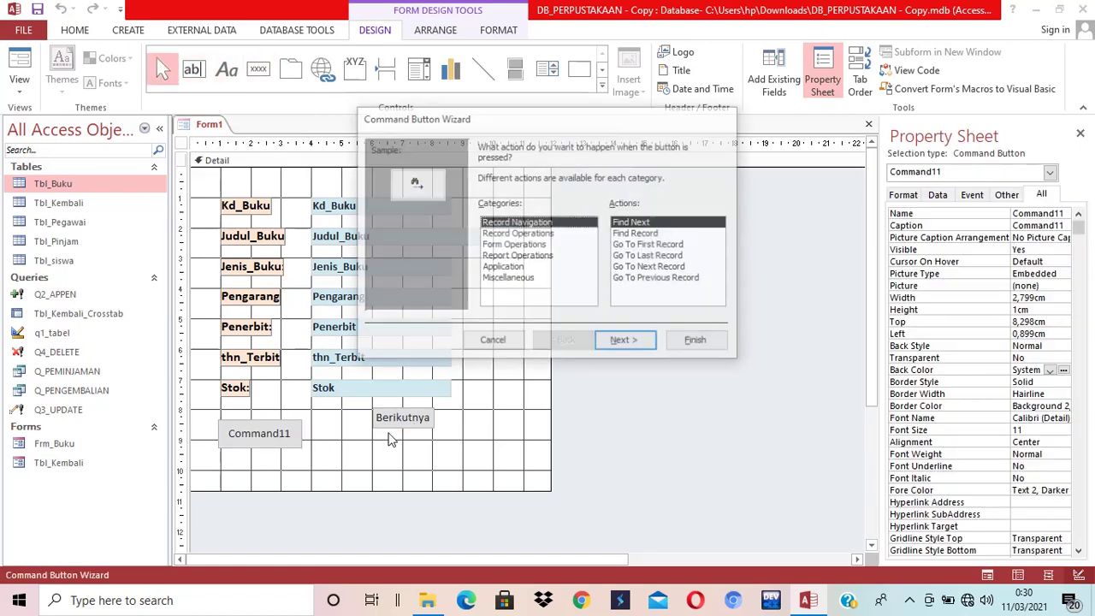
click(672, 282)
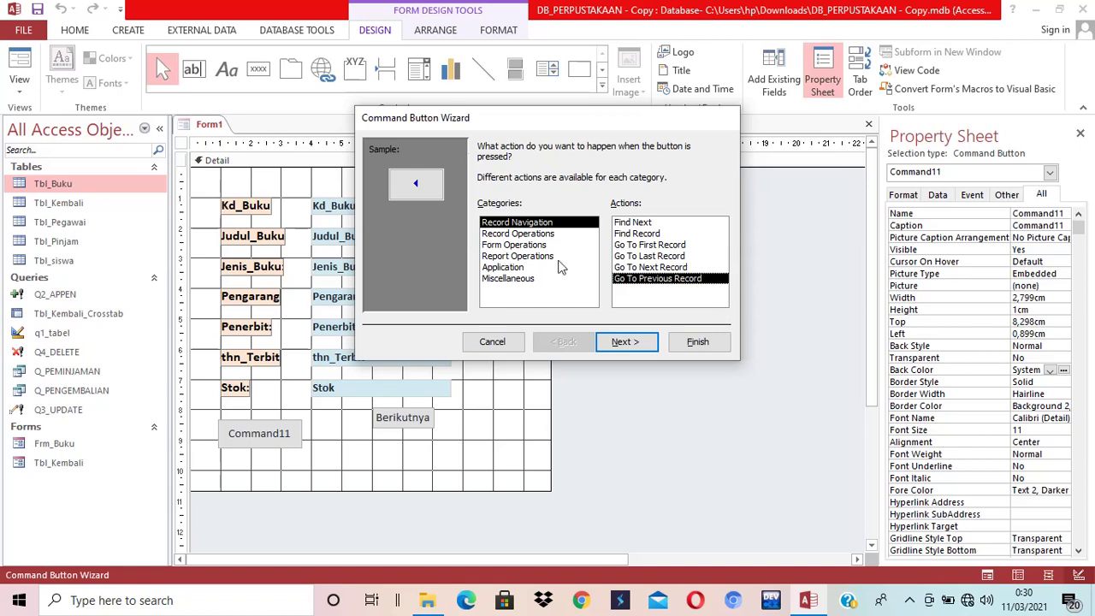
click(626, 341)
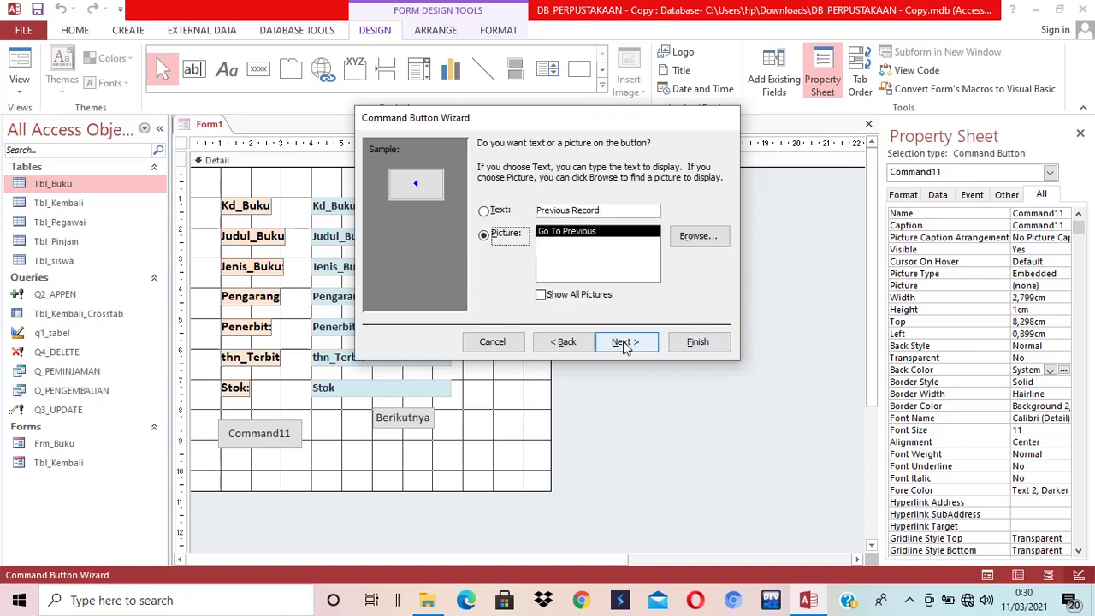
drag(605, 210, 536, 211)
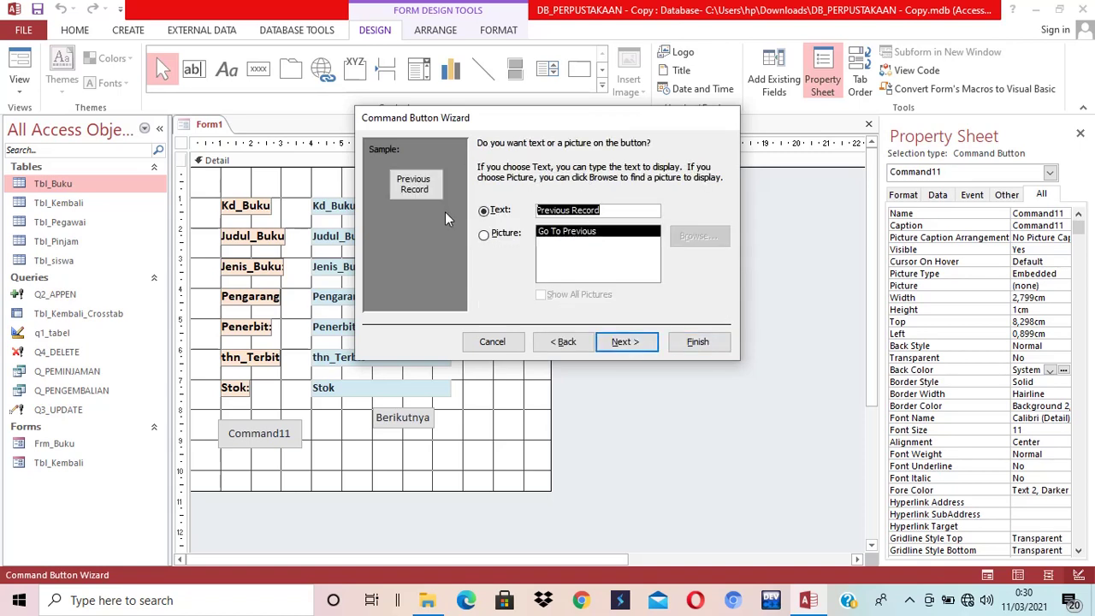
text(Kembali)
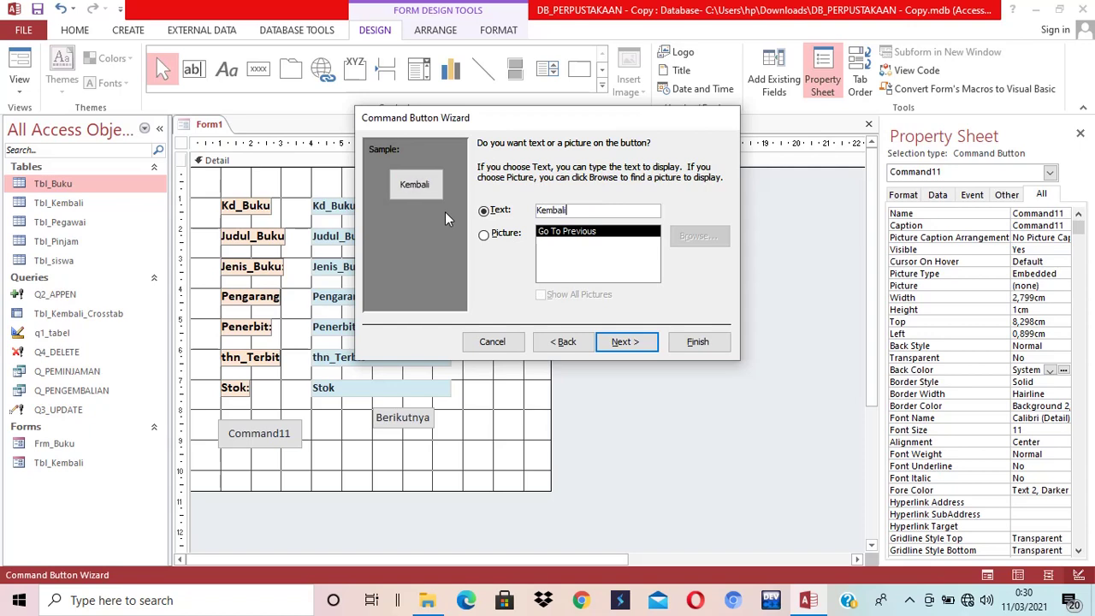
click(688, 346)
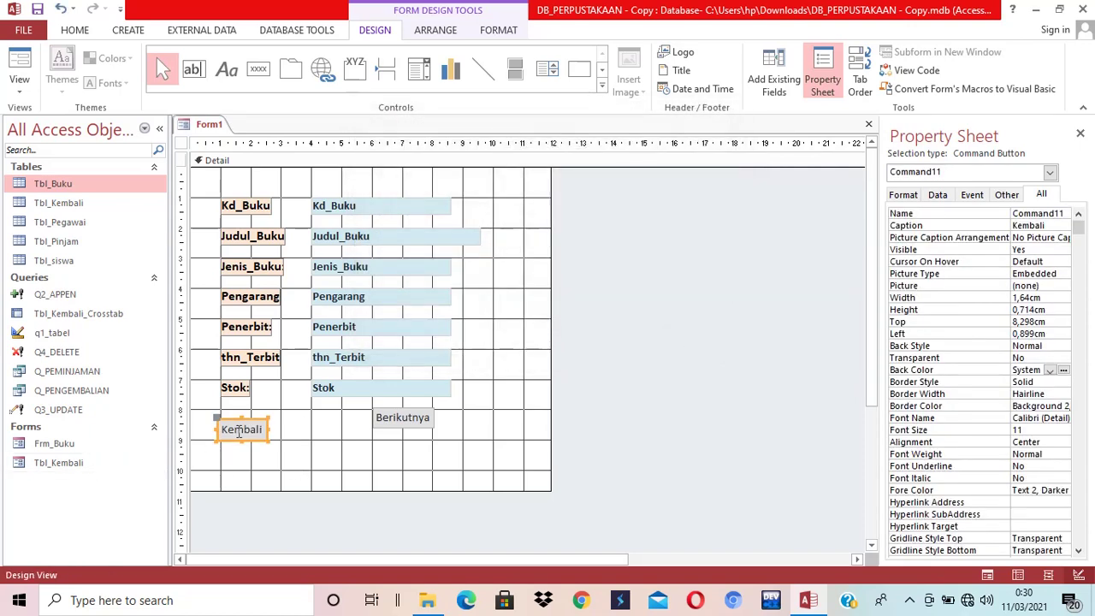
click(330, 466)
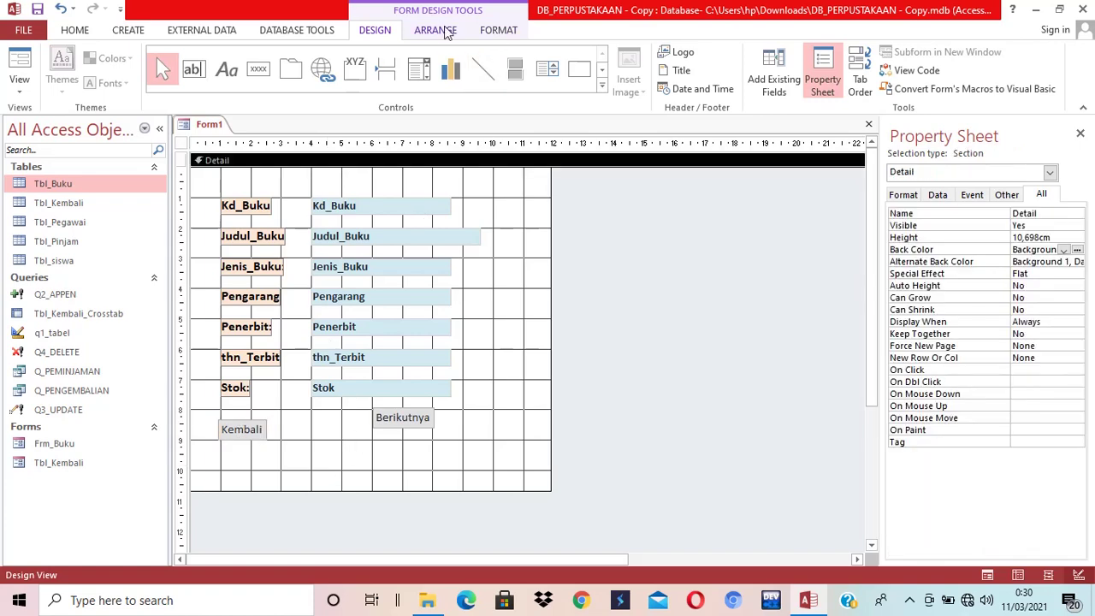
Step: Draw a command button about 2.5 by 0.8 cm below Kembali with the Go To First Record action and the text caption Awal
click(259, 68)
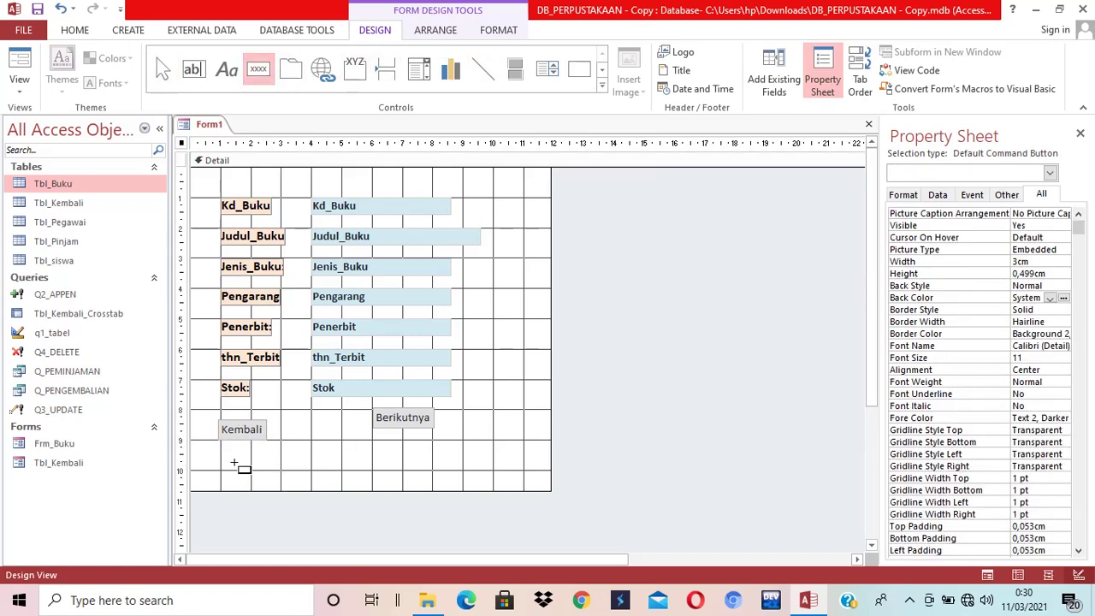
drag(226, 450, 302, 475)
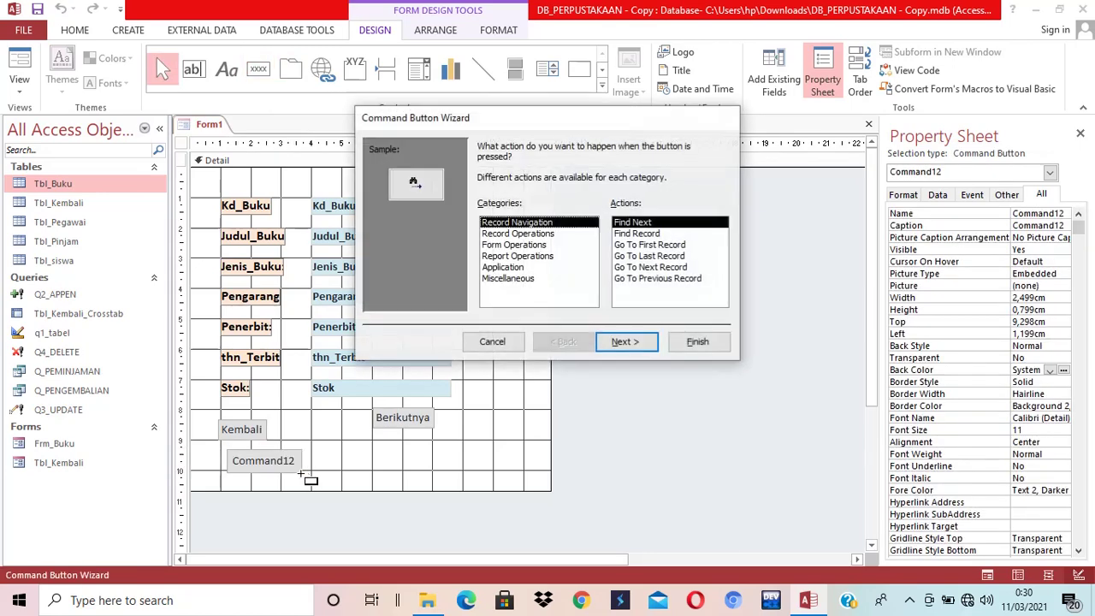
click(649, 245)
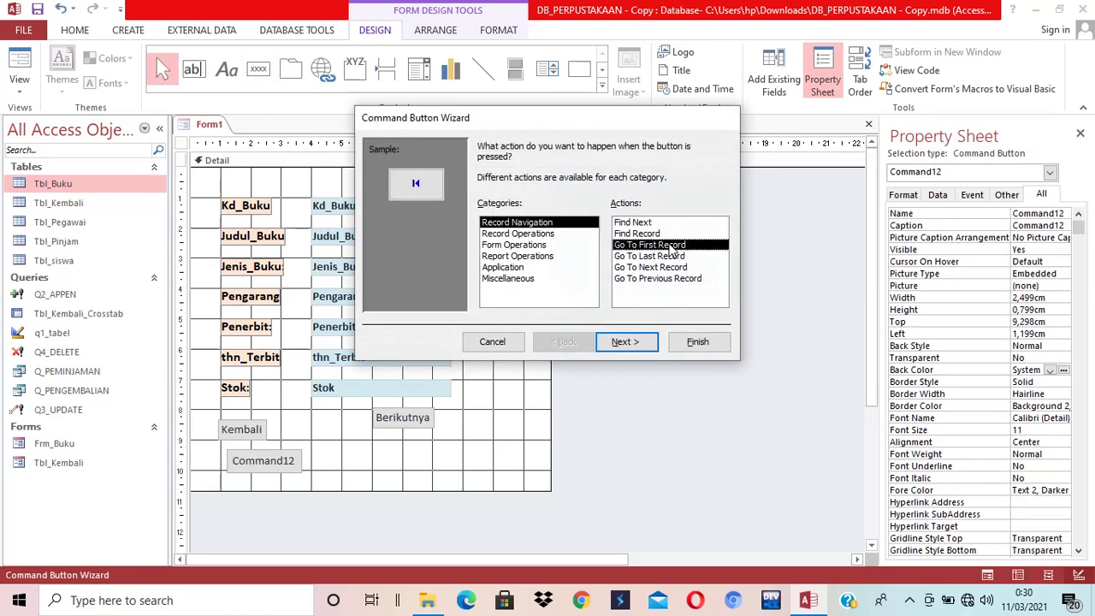
click(625, 341)
click(503, 211)
key(Tab)
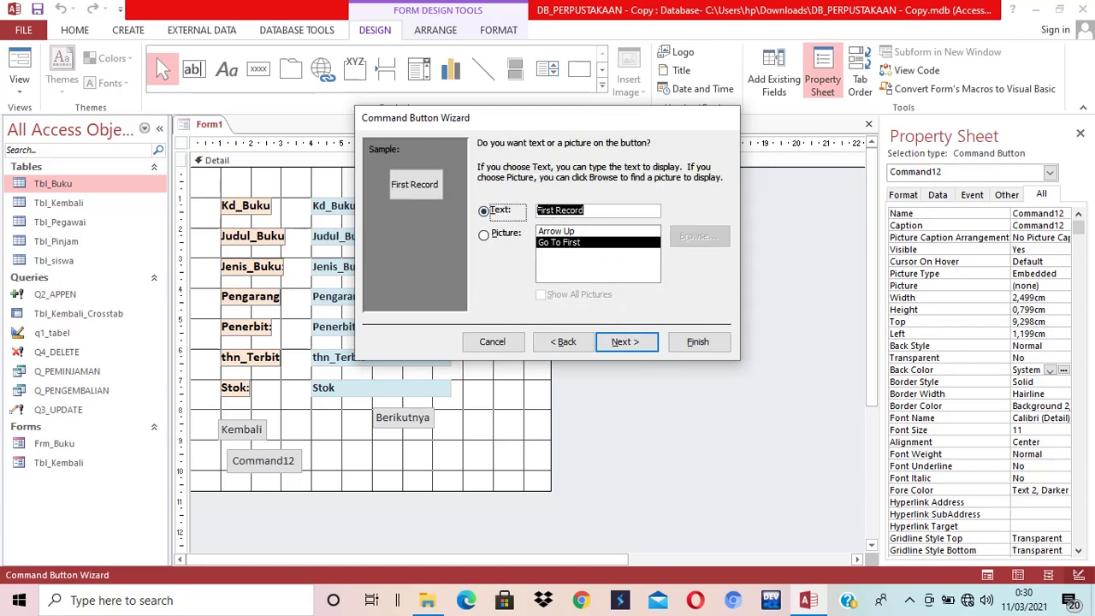
text(Awal)
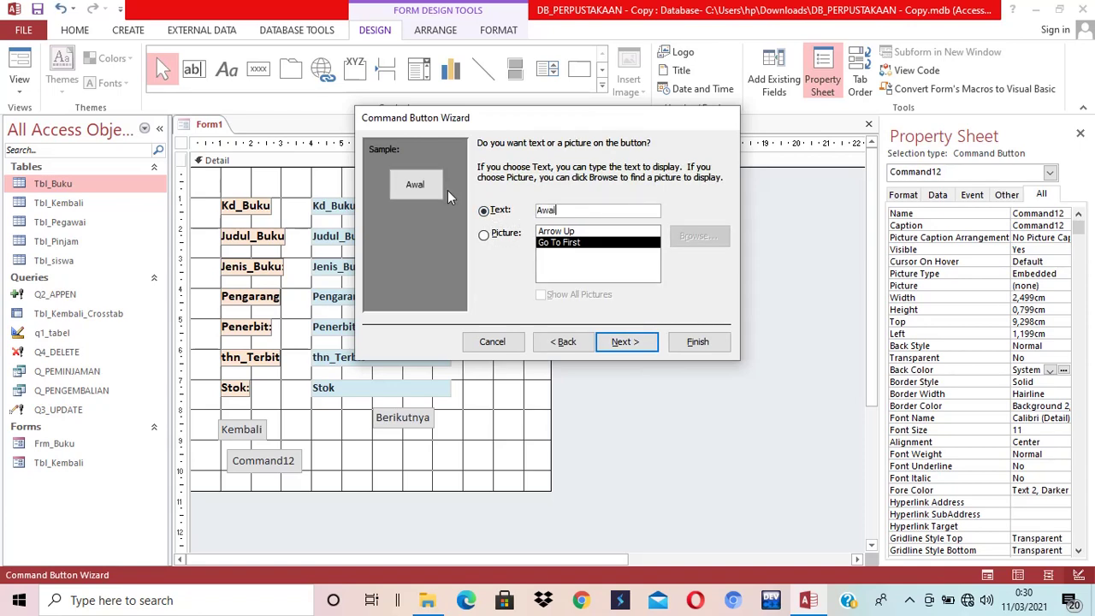
key(Return)
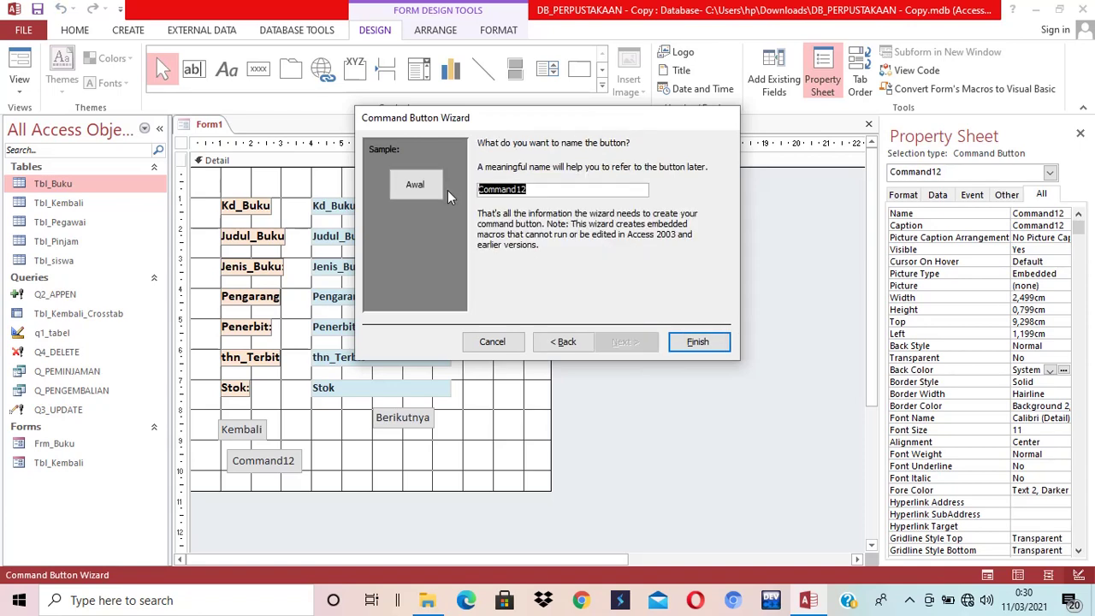
key(Return)
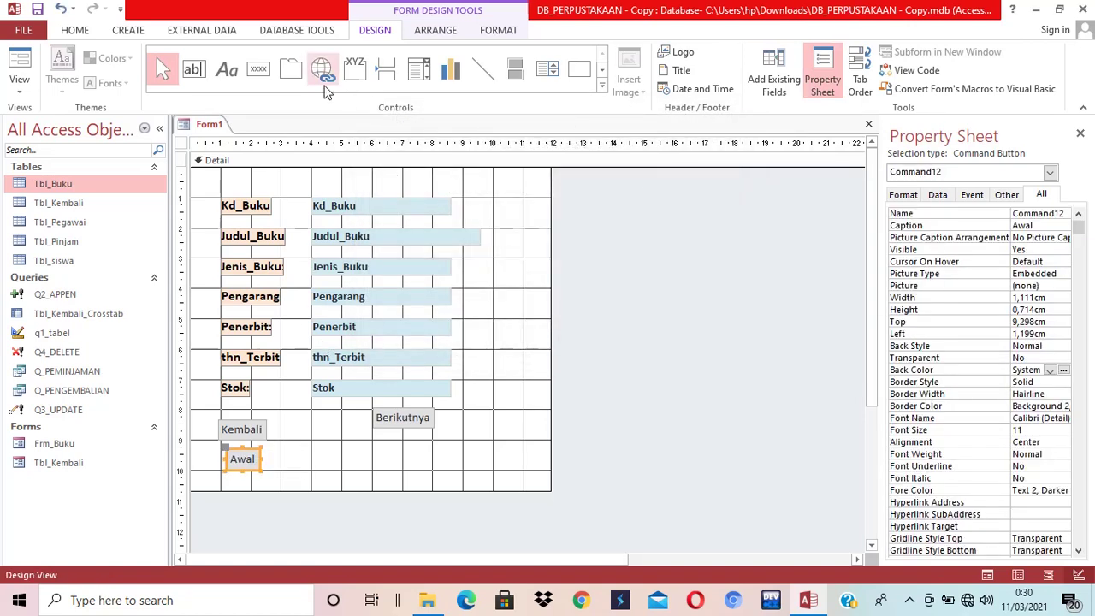
Step: Draw a command button about 1.6 by 1.3 cm beside the Stok text box with the Go To Last Record action and the text caption Akhir
click(257, 68)
drag(483, 366, 532, 406)
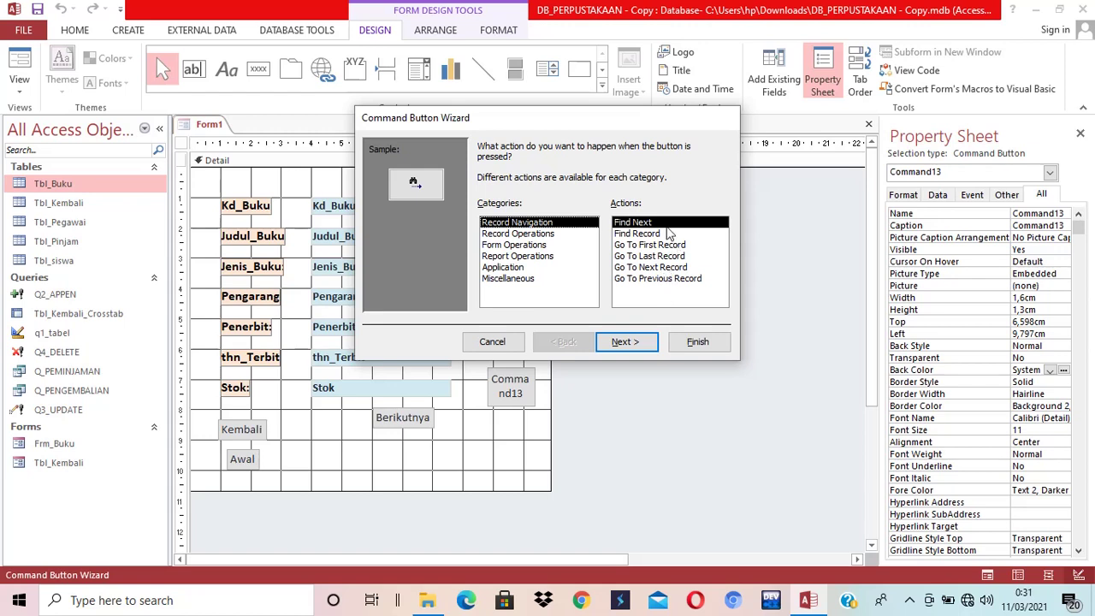
double_click(662, 256)
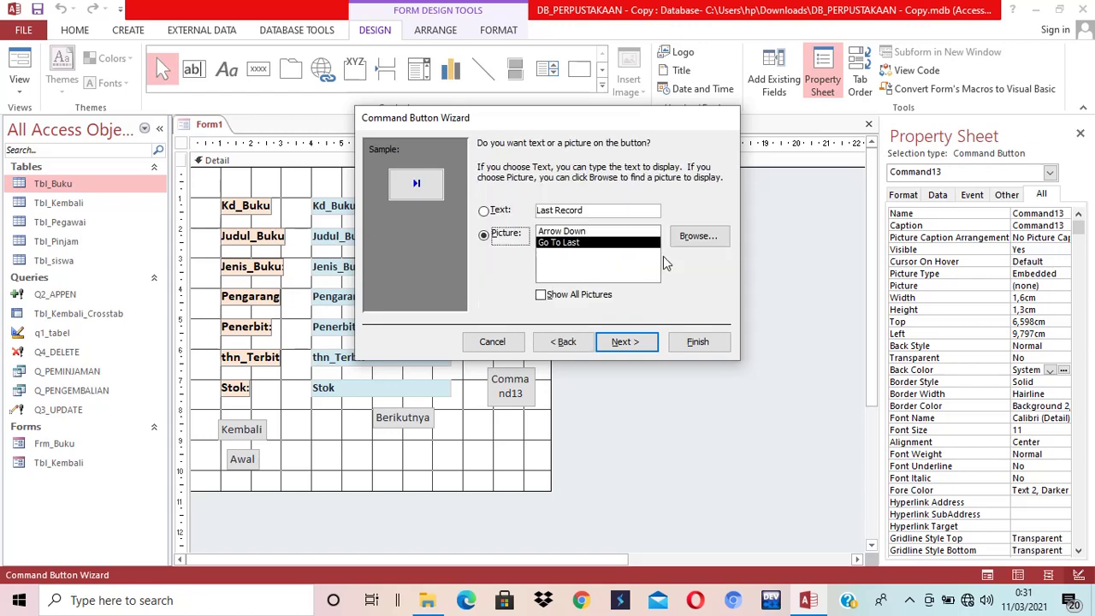
click(485, 210)
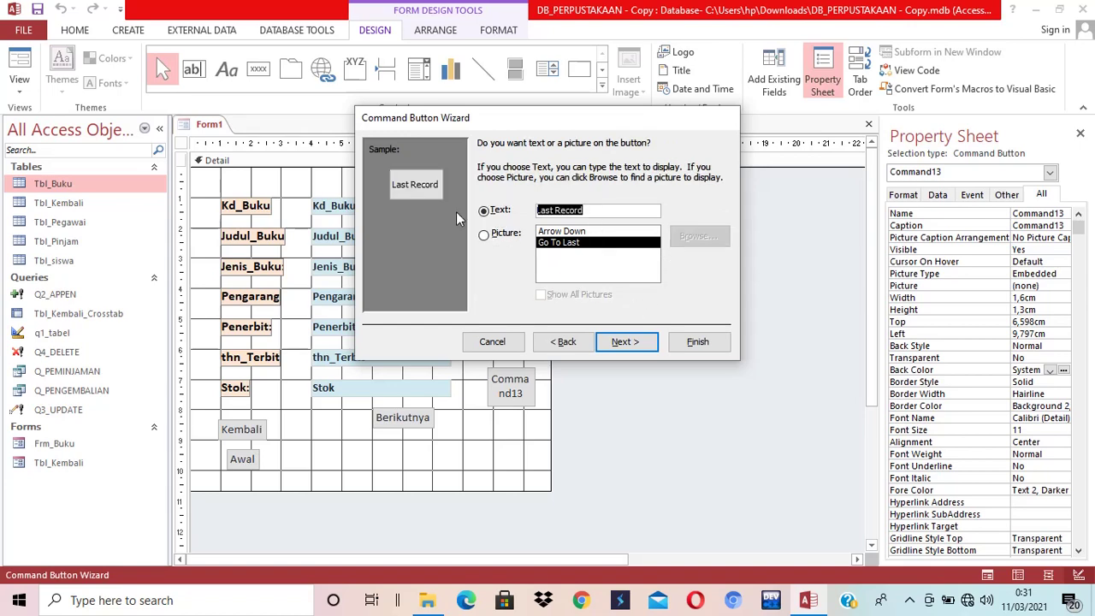
text(Akhir)
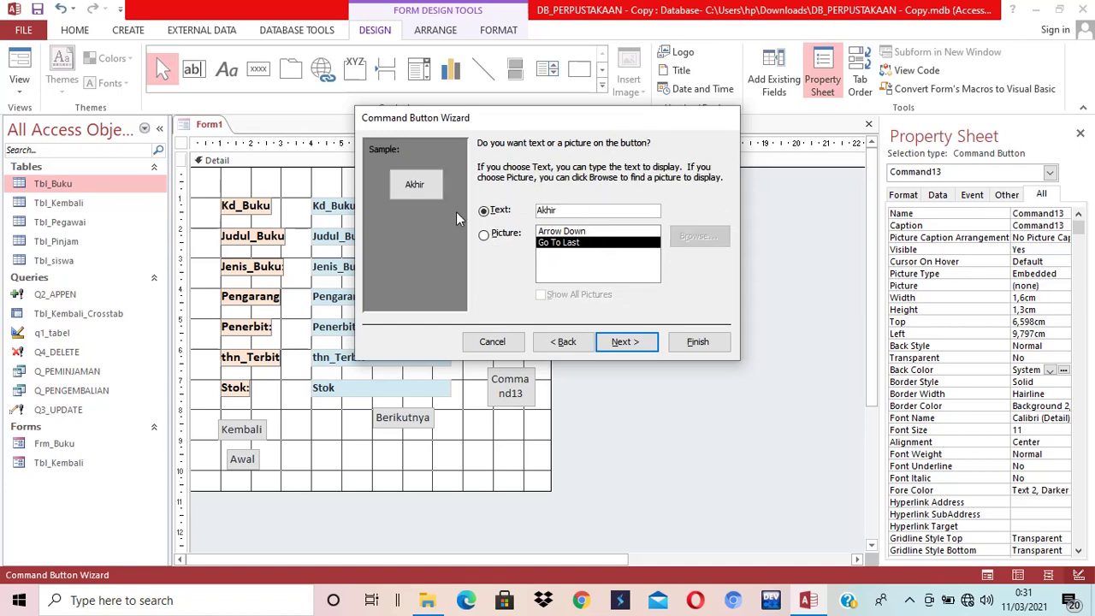
key(Return)
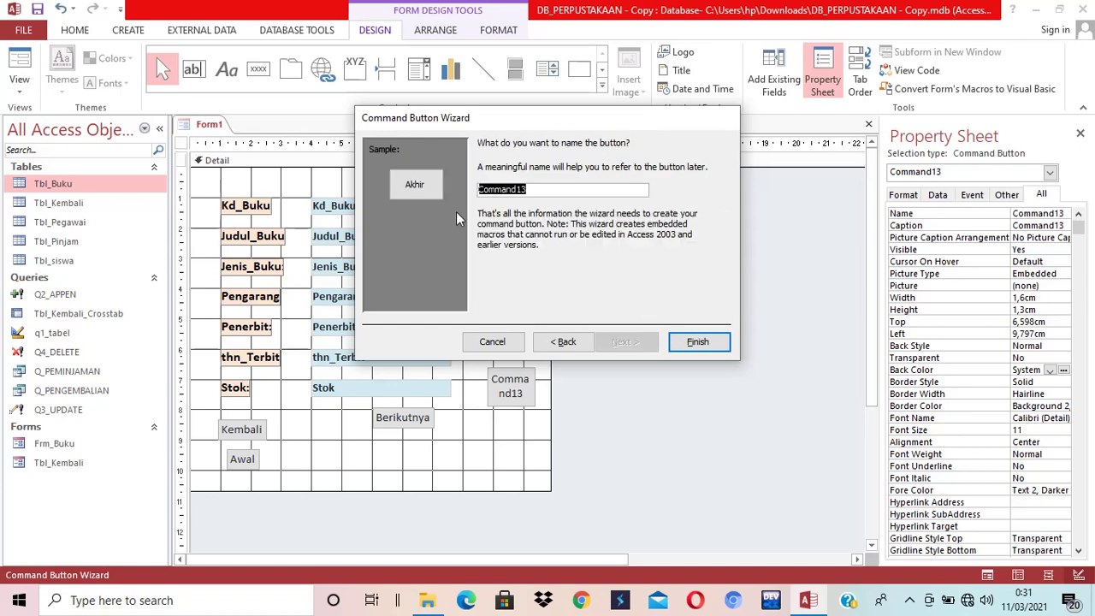
click(711, 341)
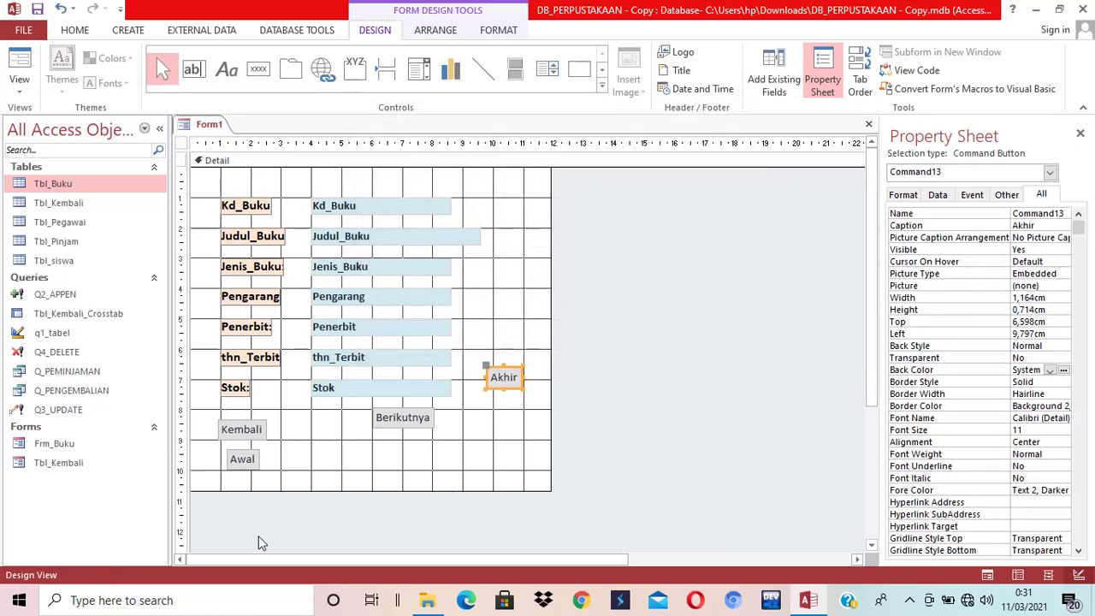
Step: Line up the Kembali and Awal buttons about 1 cm from the form's left edge and widen Awal to about 1.5 cm
click(240, 466)
drag(236, 448, 237, 411)
click(237, 433)
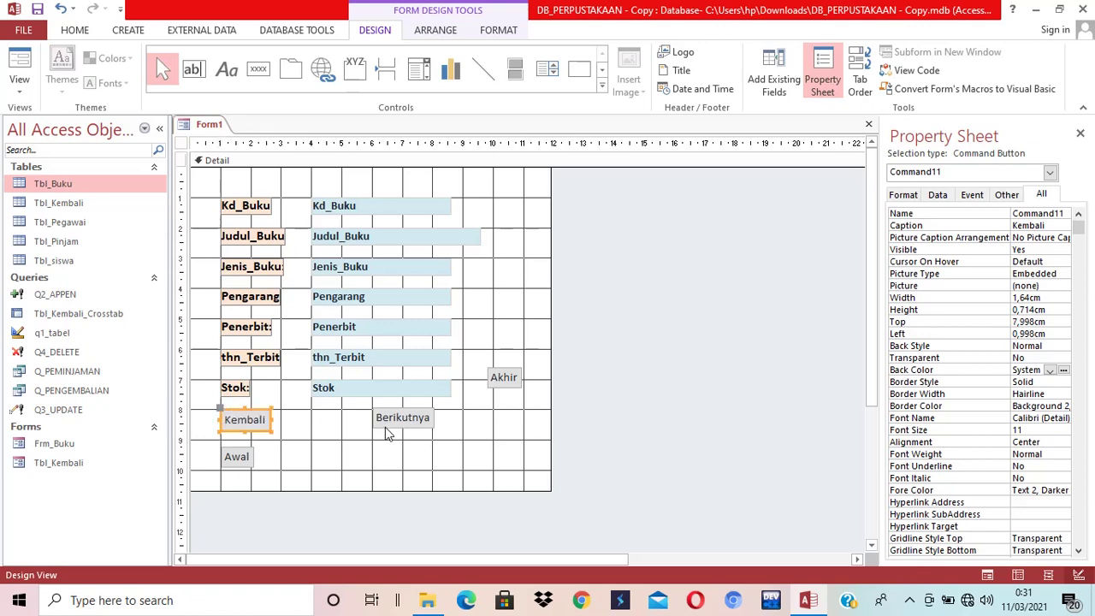
click(238, 454)
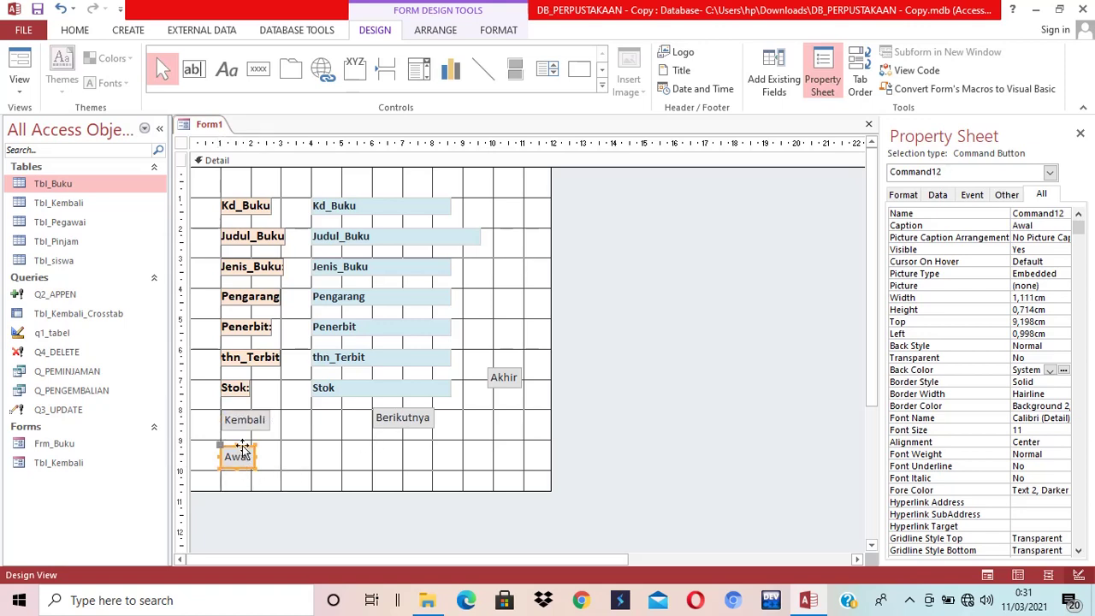
drag(243, 446, 268, 445)
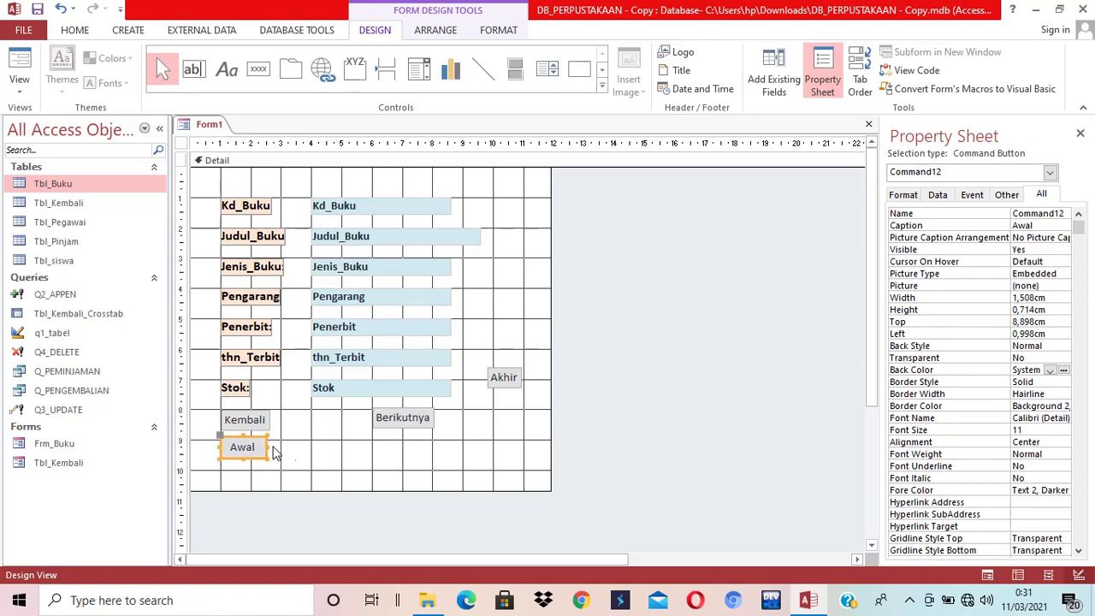
Step: Align Berikutnya with the Stok text box at about 4 cm across, and place Akhir beneath it, widened to about 2 cm
click(412, 423)
drag(412, 408, 350, 419)
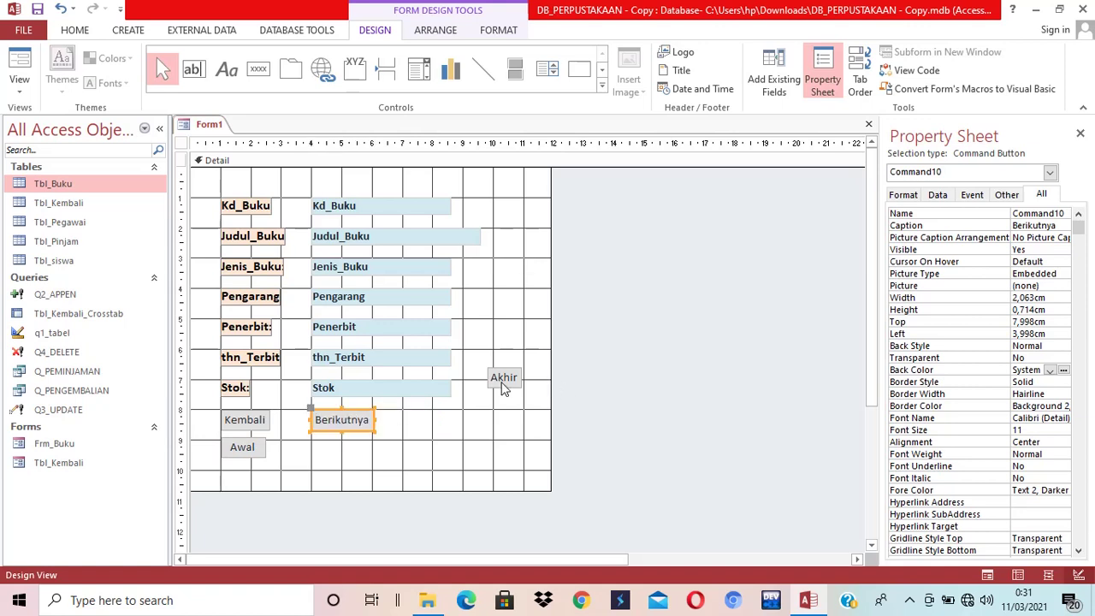
drag(503, 381, 374, 450)
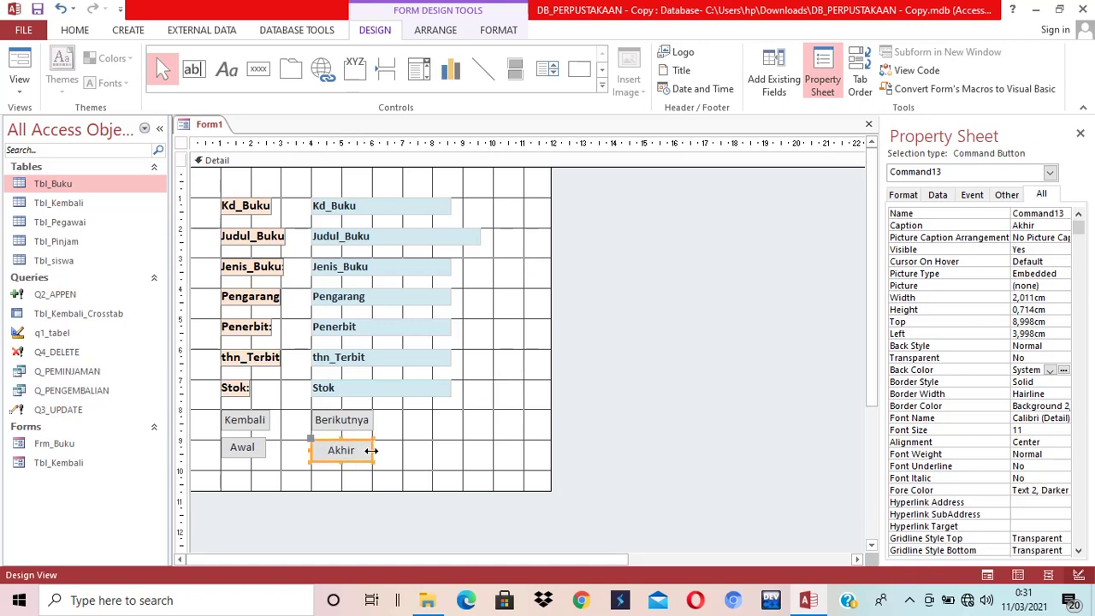
Step: Widen the Awal and Kembali buttons to about 2 cm so both end at the 3 cm grid line
click(243, 451)
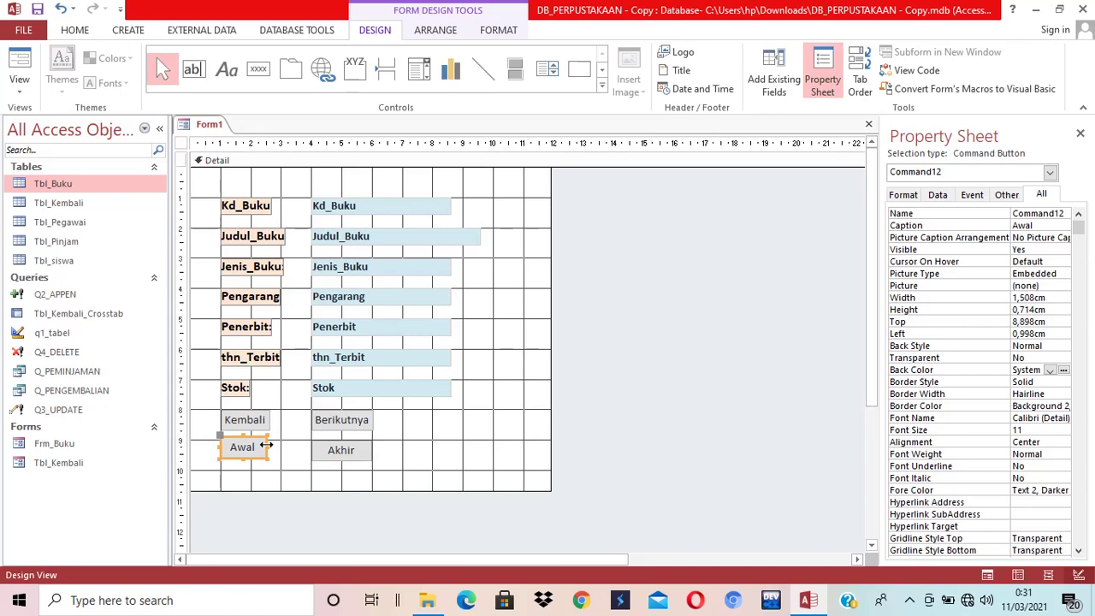
drag(267, 445, 279, 446)
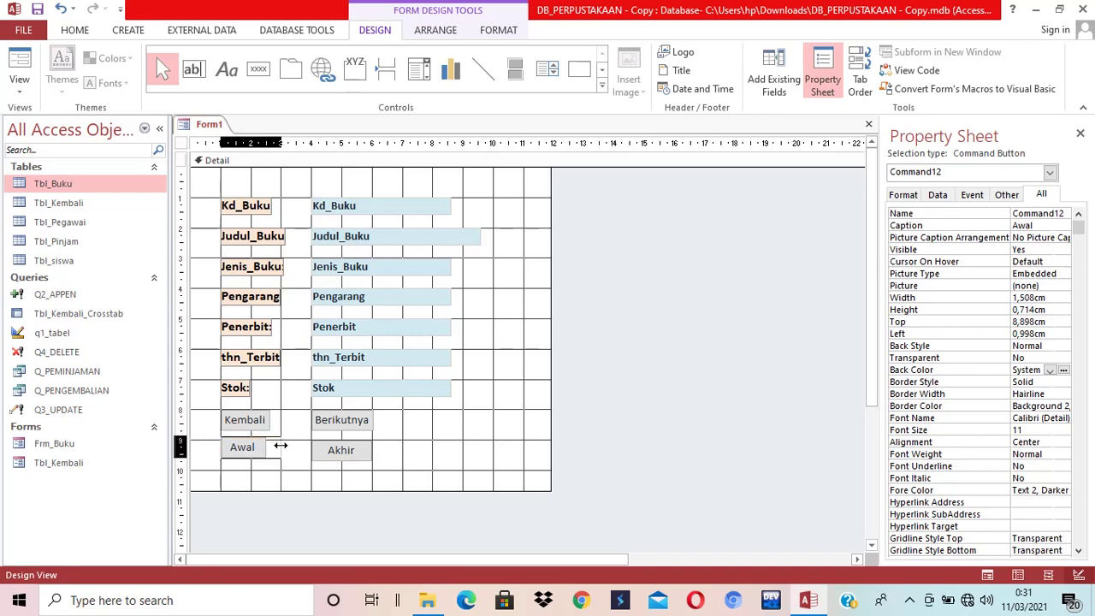
click(259, 420)
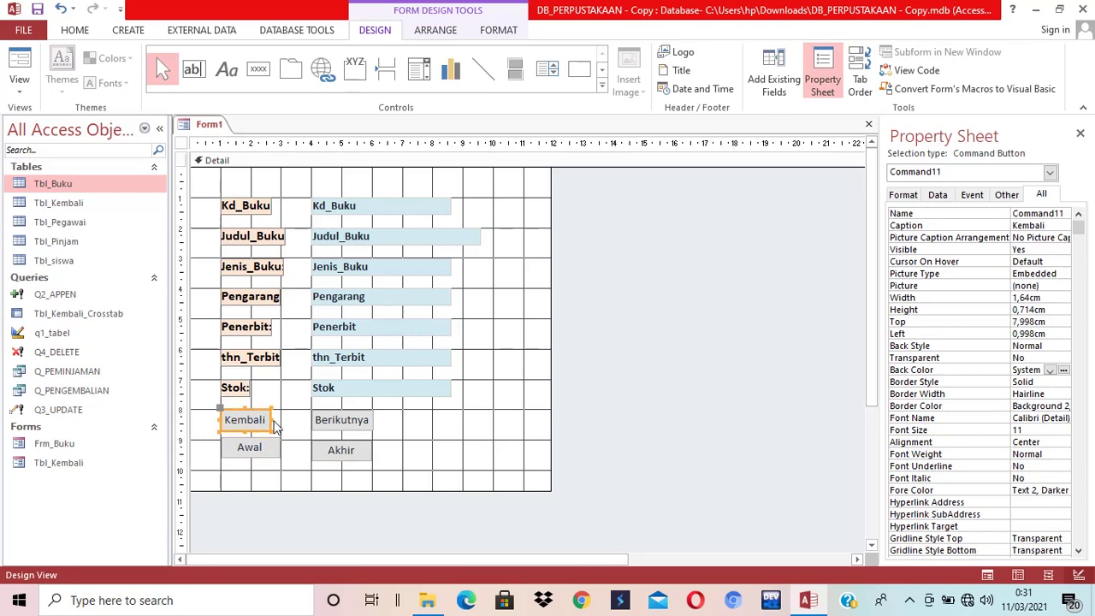
drag(270, 420, 280, 419)
click(435, 443)
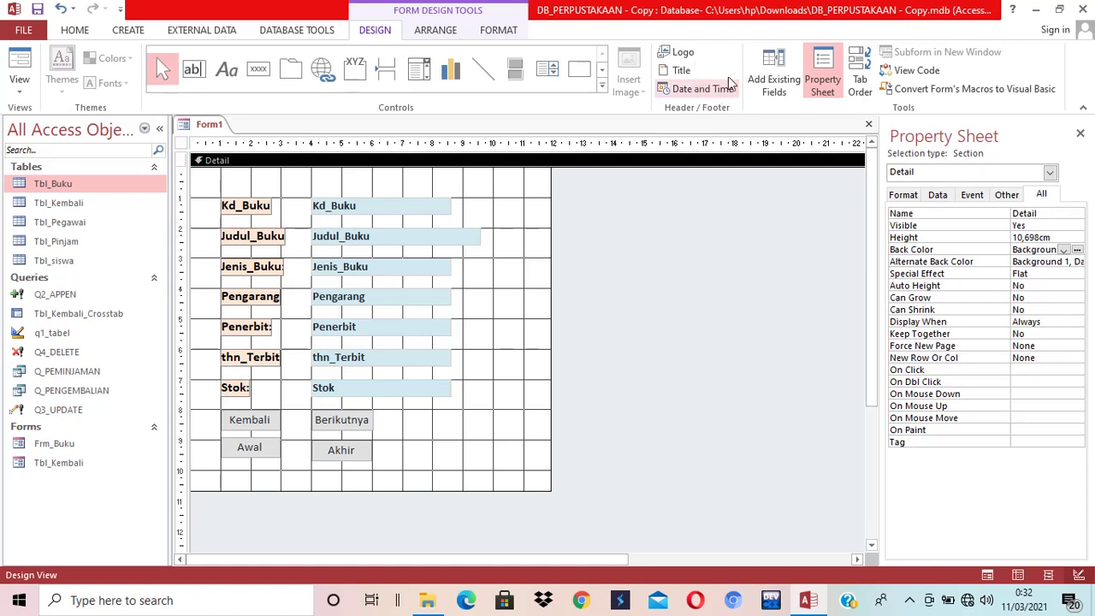
Step: Add a title to the form header with the text Tabel Buku and select the title label
click(684, 73)
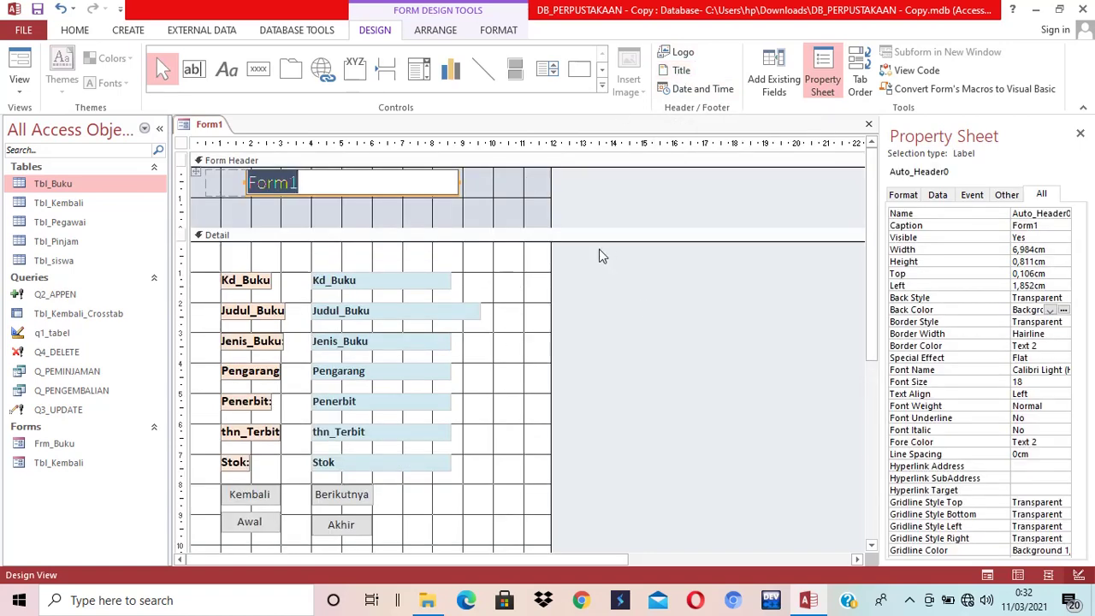
scroll(552, 372, down, 3)
scroll(546, 361, up, 3)
scroll(350, 282, down, 3)
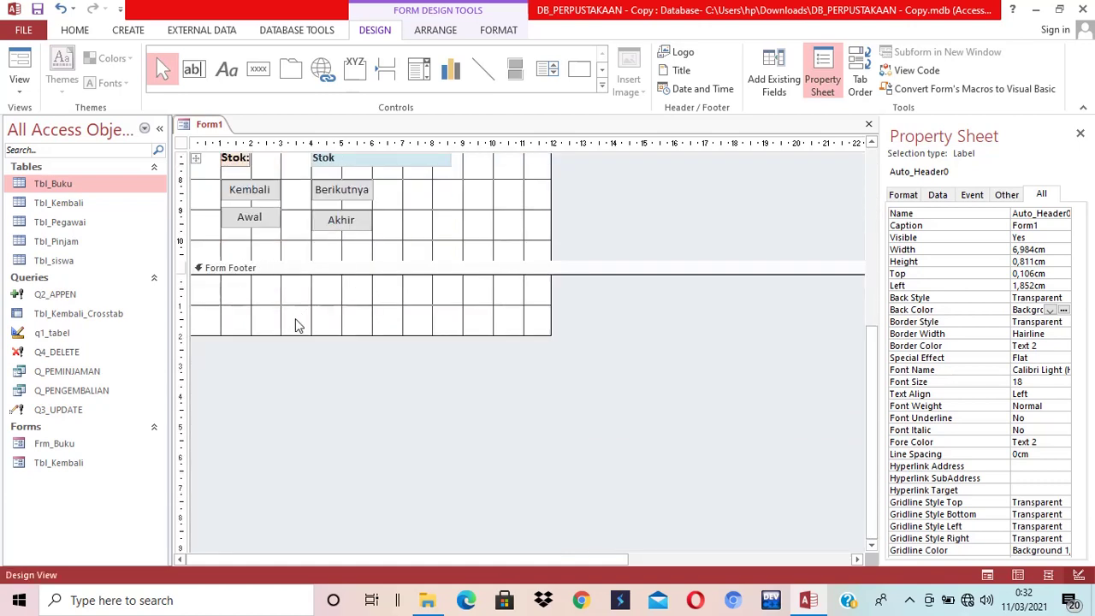
scroll(295, 323, up, 3)
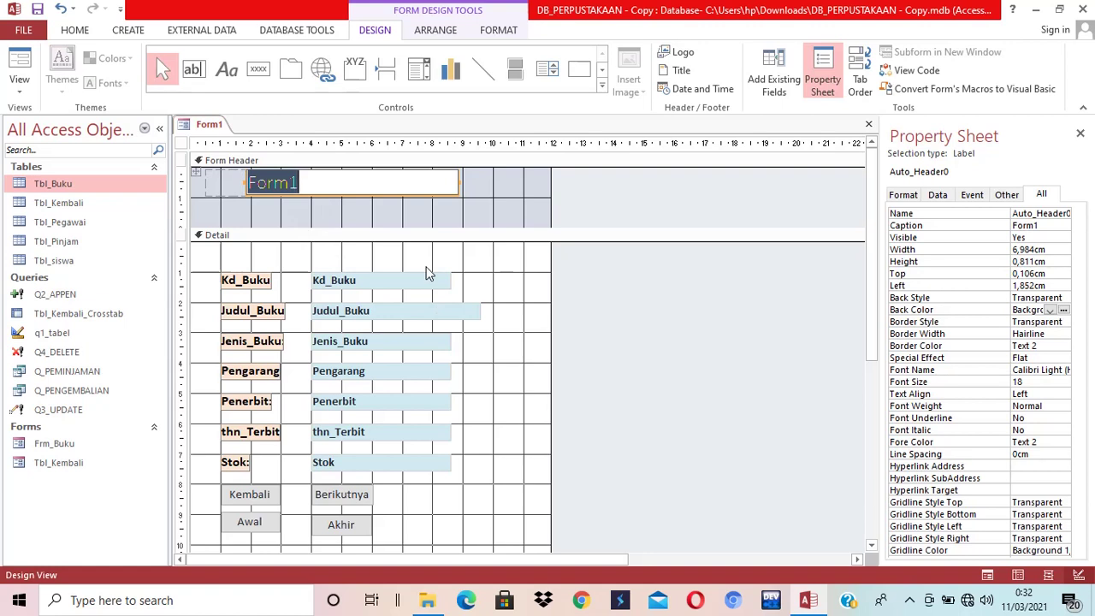
text(Ta)
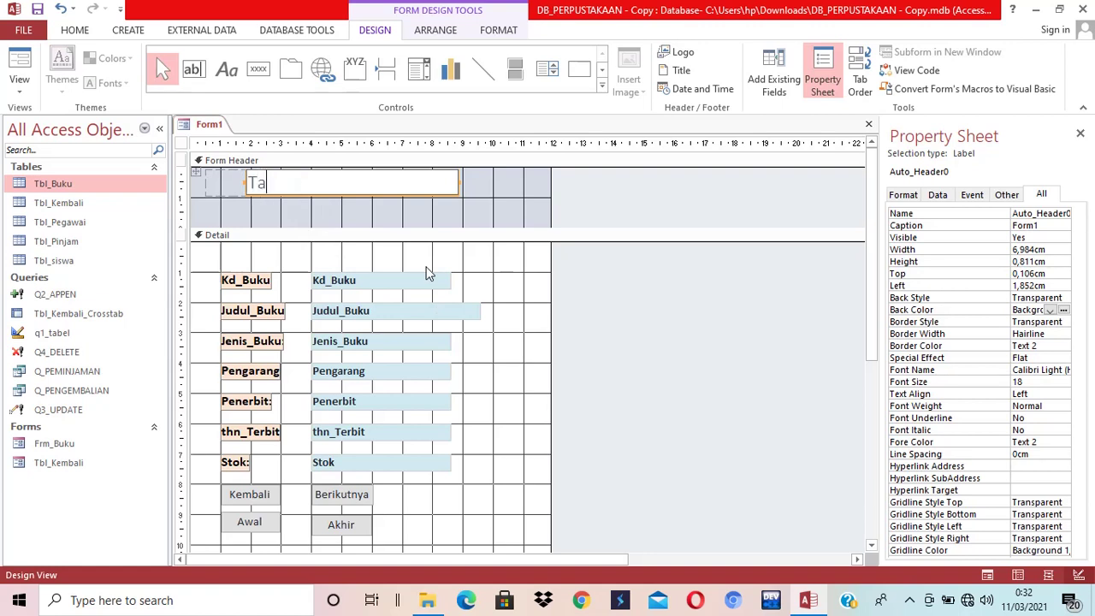
text(bel BUku)
key(BackSpace)
key(BackSpace)
key(BackSpace)
text(uku)
click(479, 210)
click(403, 183)
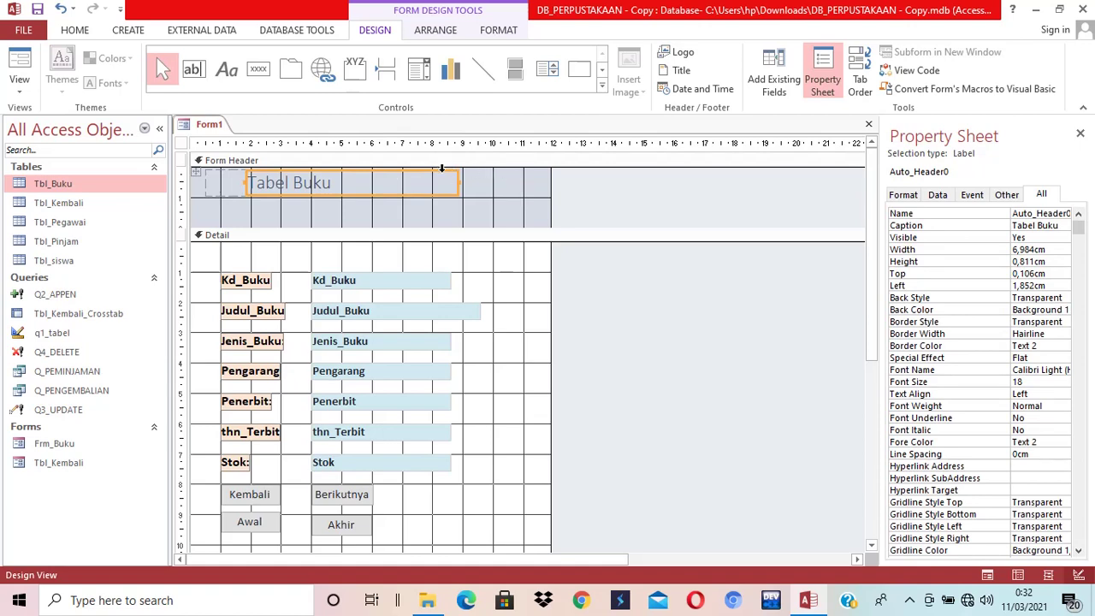
Step: Format the Tabel Buku title label as bold black text at font size 24
click(134, 32)
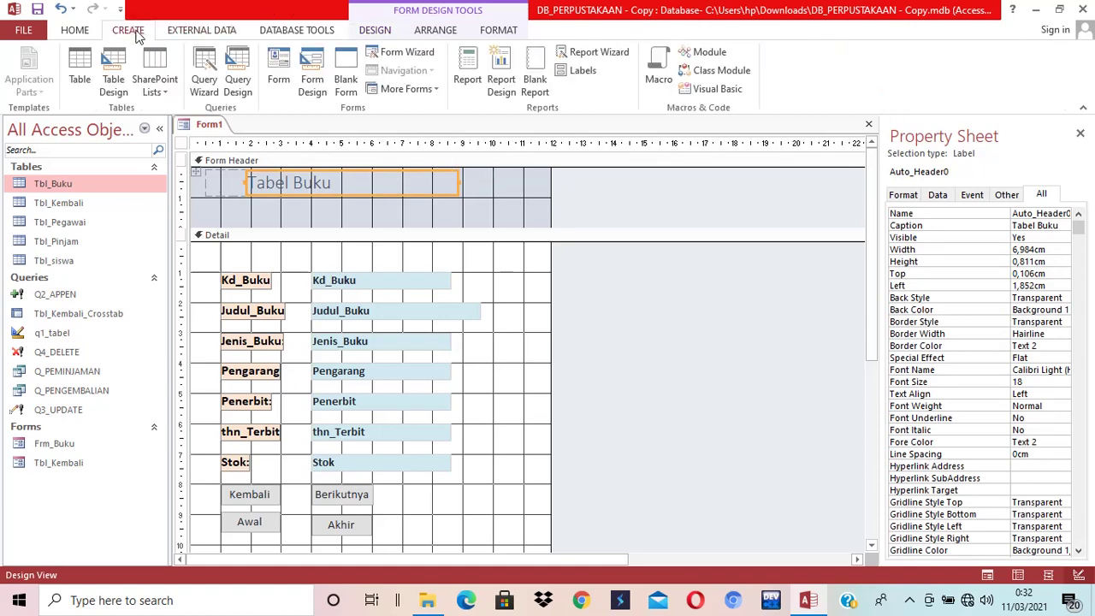
click(90, 31)
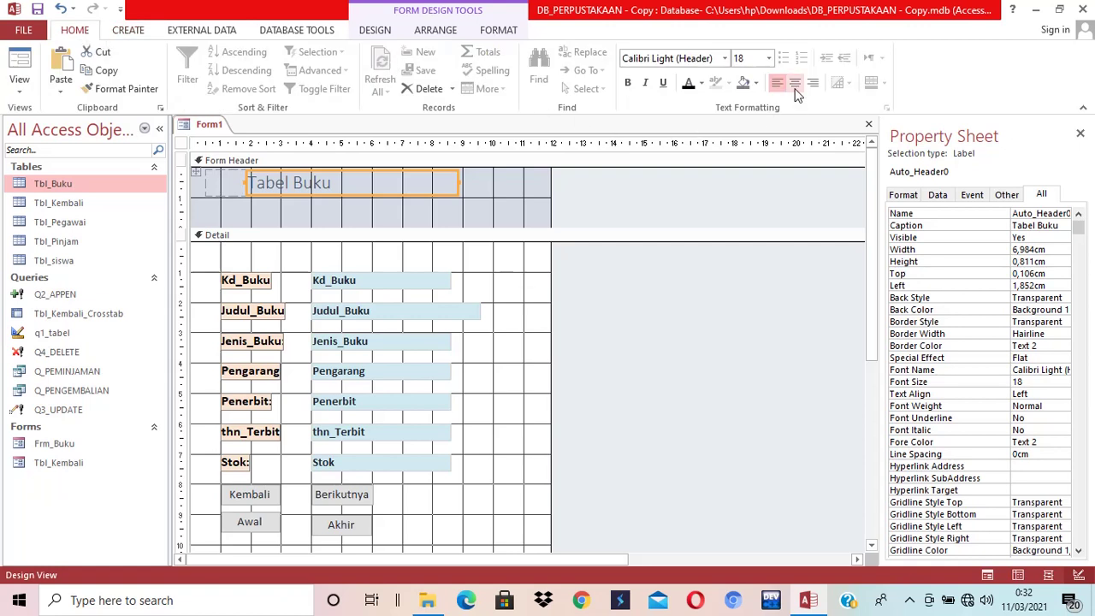
click(685, 88)
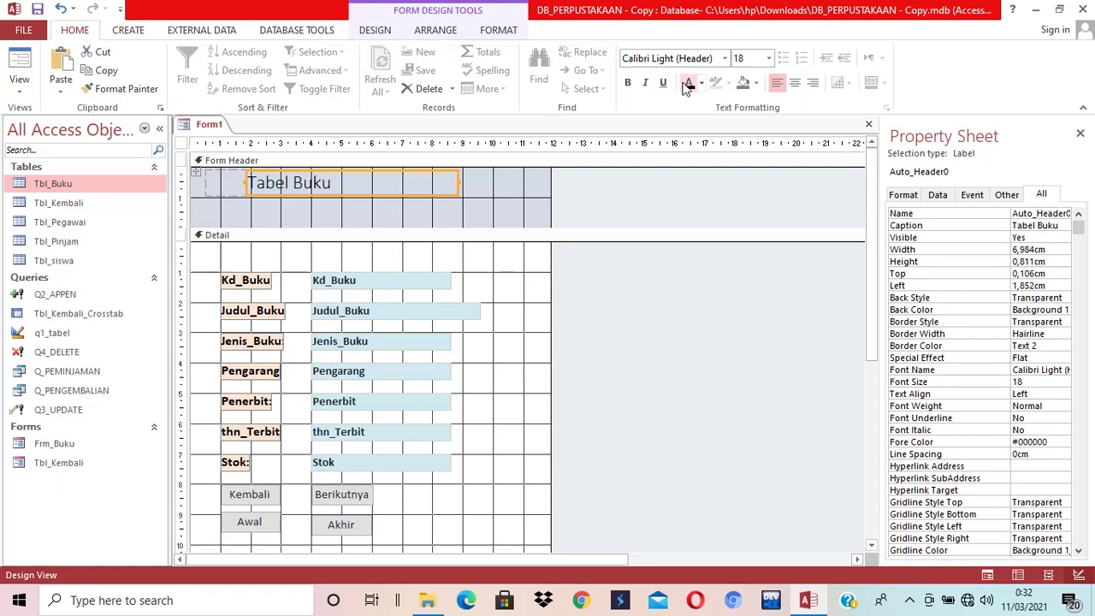
click(627, 82)
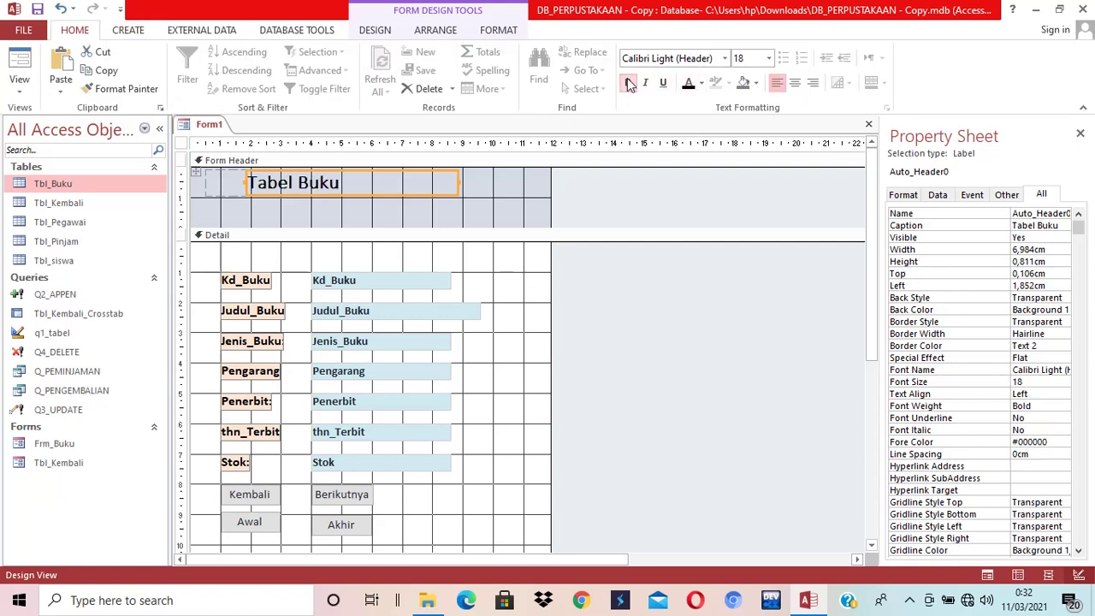
click(769, 58)
click(753, 229)
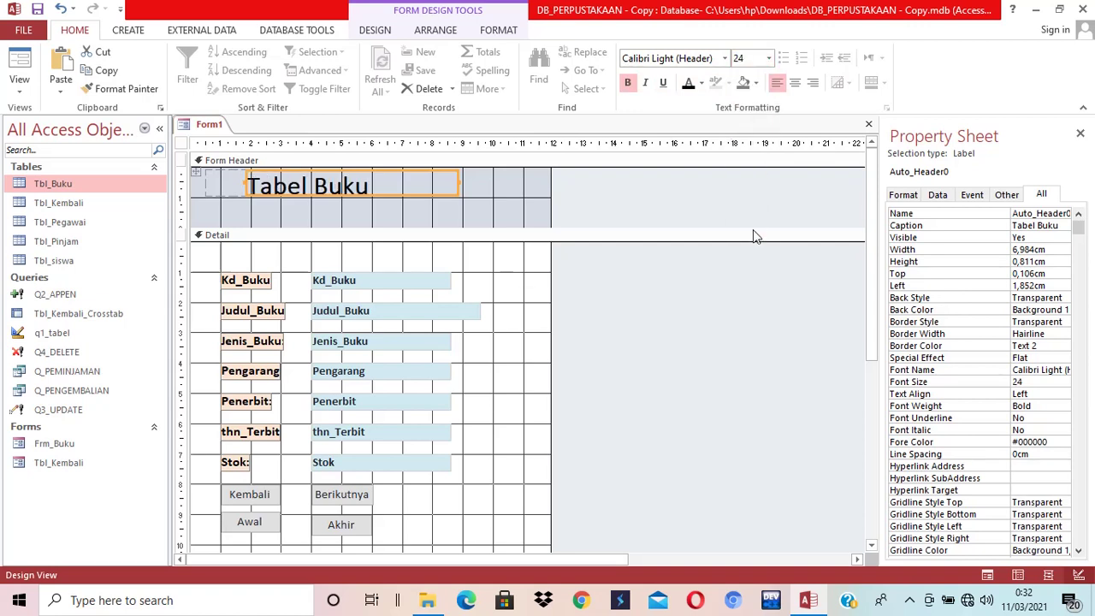
Step: Try font sizes 28 and 26 on the Tabel Buku title and widen its label to about 8 cm
click(769, 58)
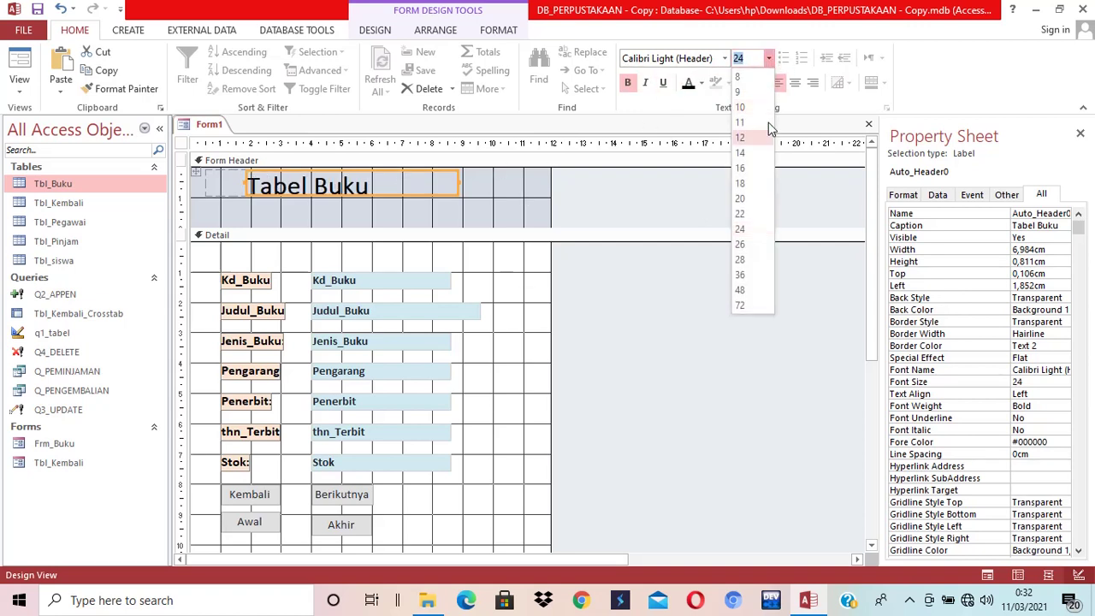
click(752, 258)
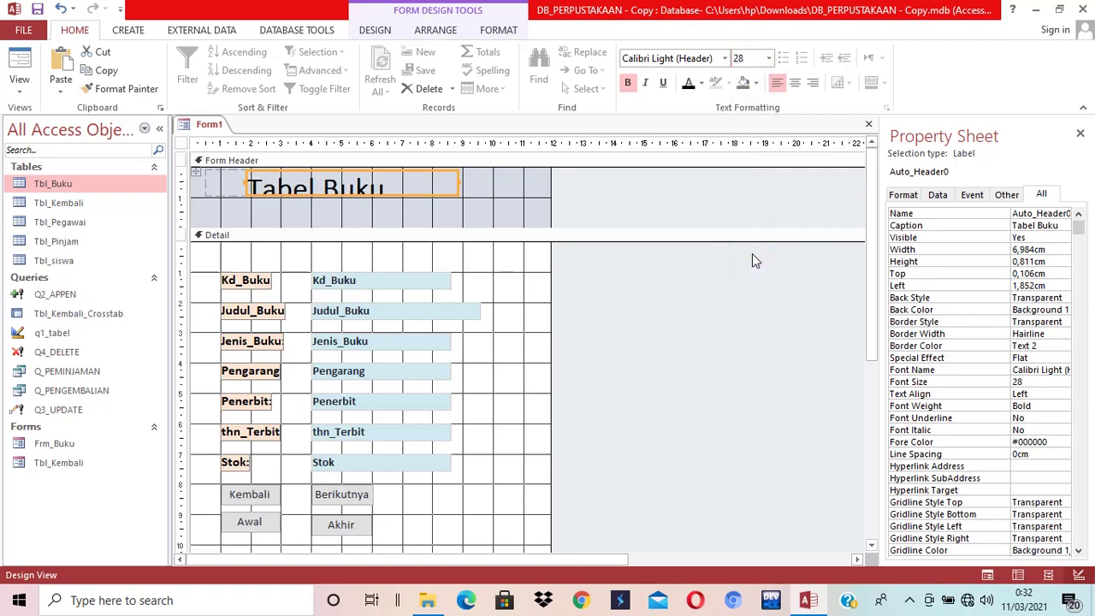
click(376, 196)
drag(458, 182, 490, 182)
click(768, 58)
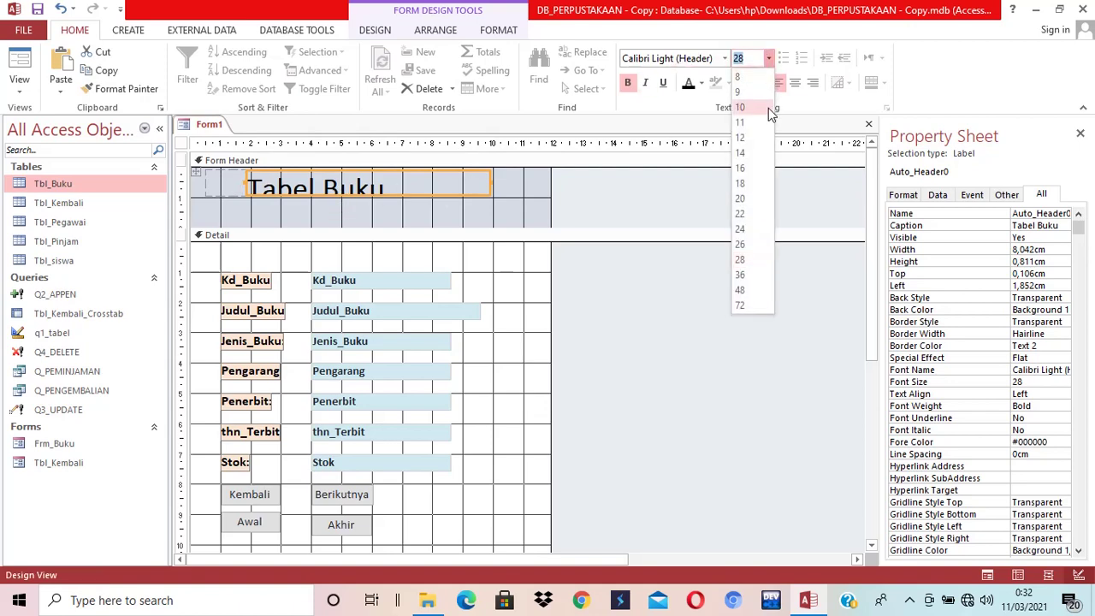
click(749, 244)
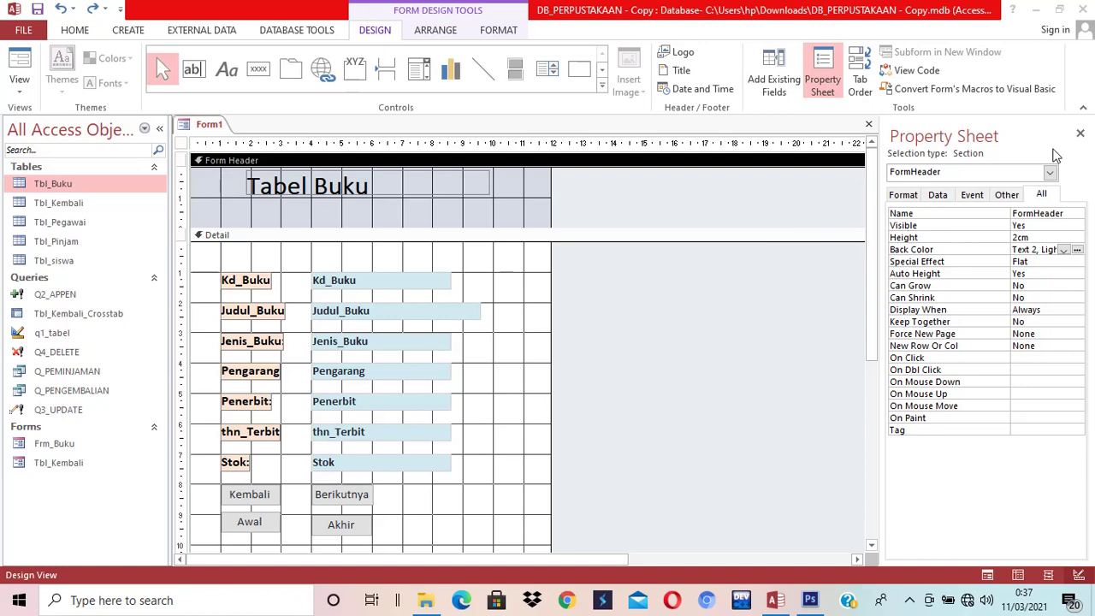
Step: Insert the picture "new" from the MS_Access folder as the form header logo and reduce the header height to about 1.3 cm
click(651, 208)
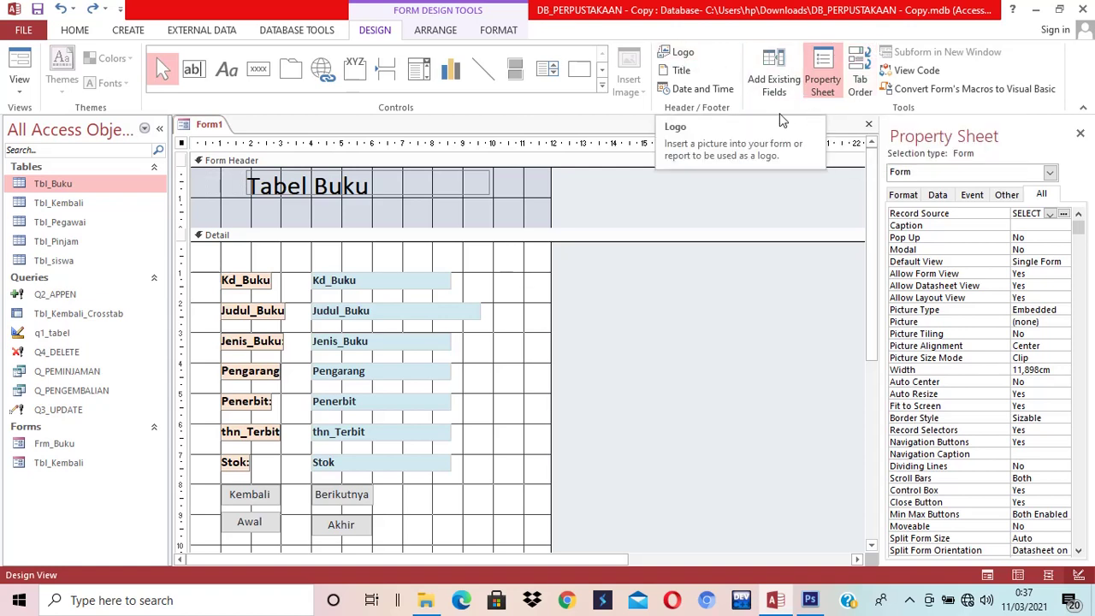
click(692, 62)
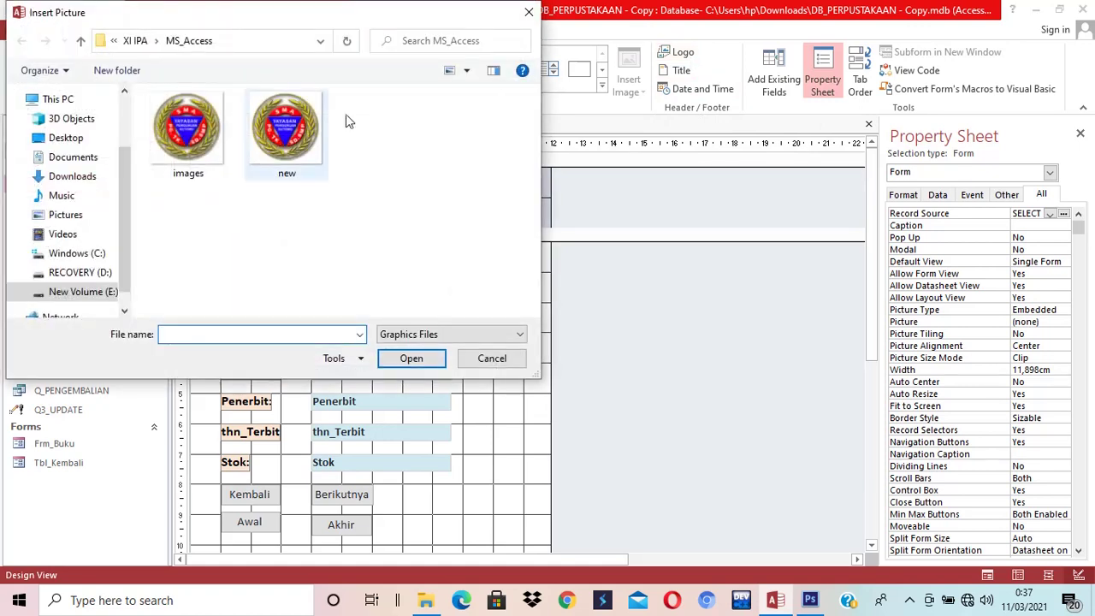
click(286, 132)
click(412, 357)
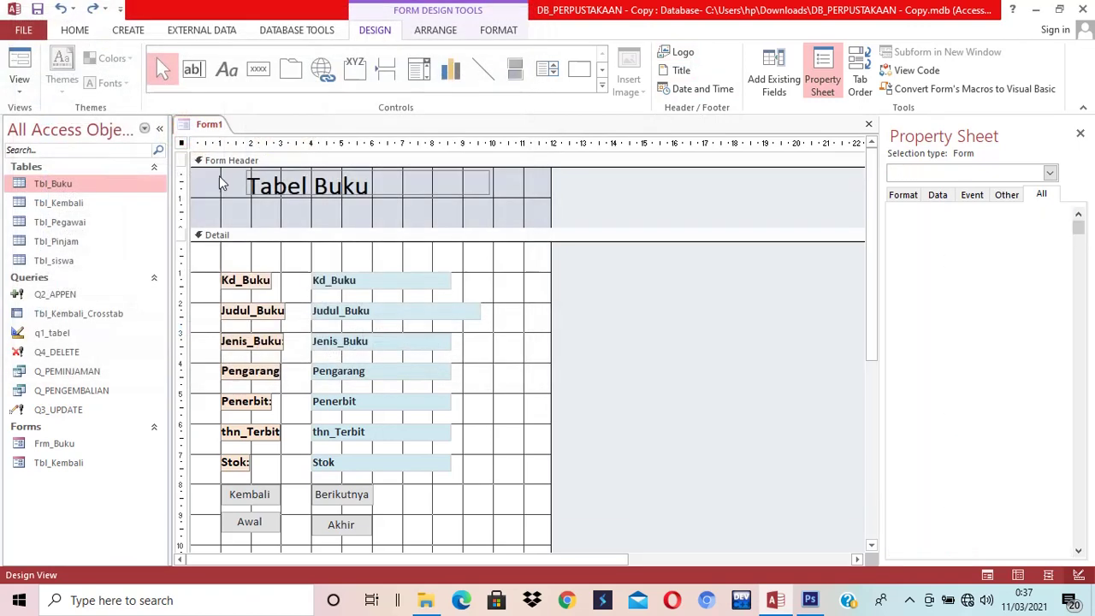
click(343, 209)
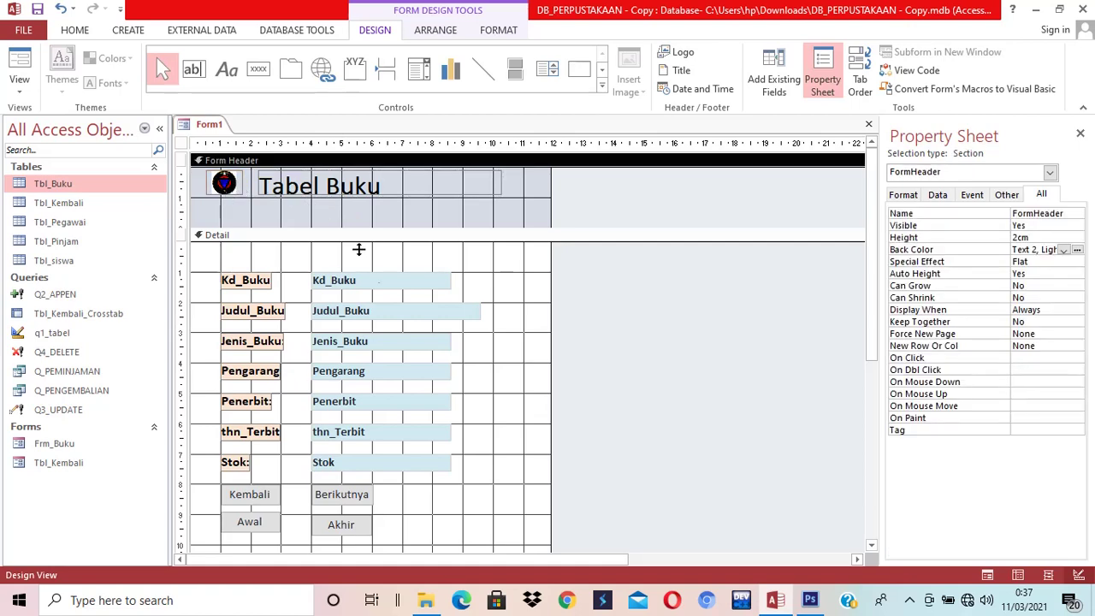
drag(410, 228, 405, 206)
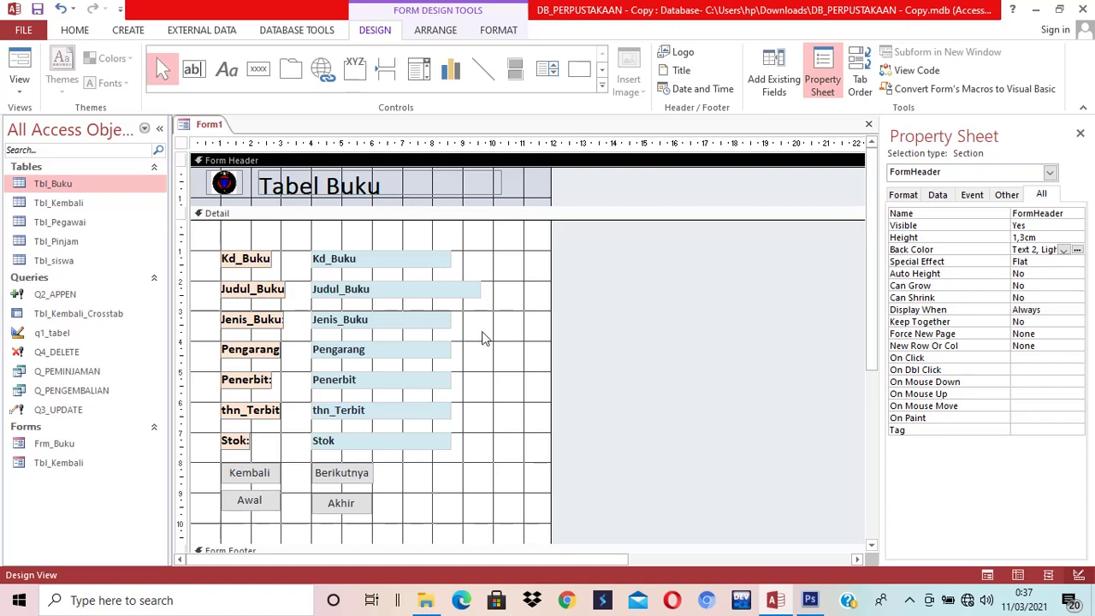
Step: Shorten the Detail section to about 10 cm, just below the buttons, and narrow the form to about 10.3 cm
scroll(483, 337, down, 3)
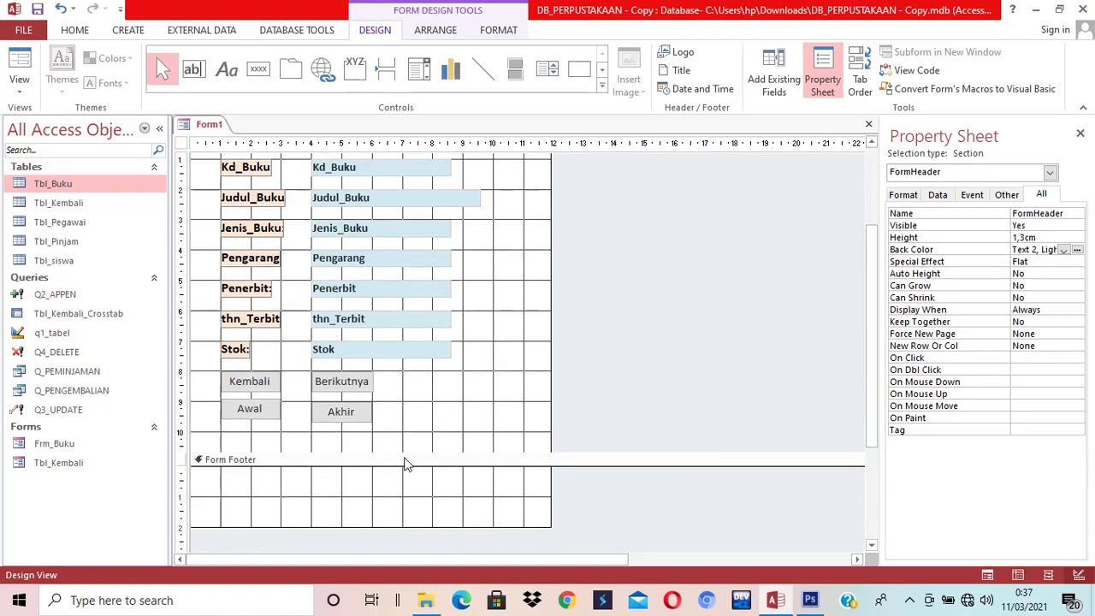
drag(405, 450, 406, 430)
drag(551, 337, 497, 343)
scroll(530, 391, up, 3)
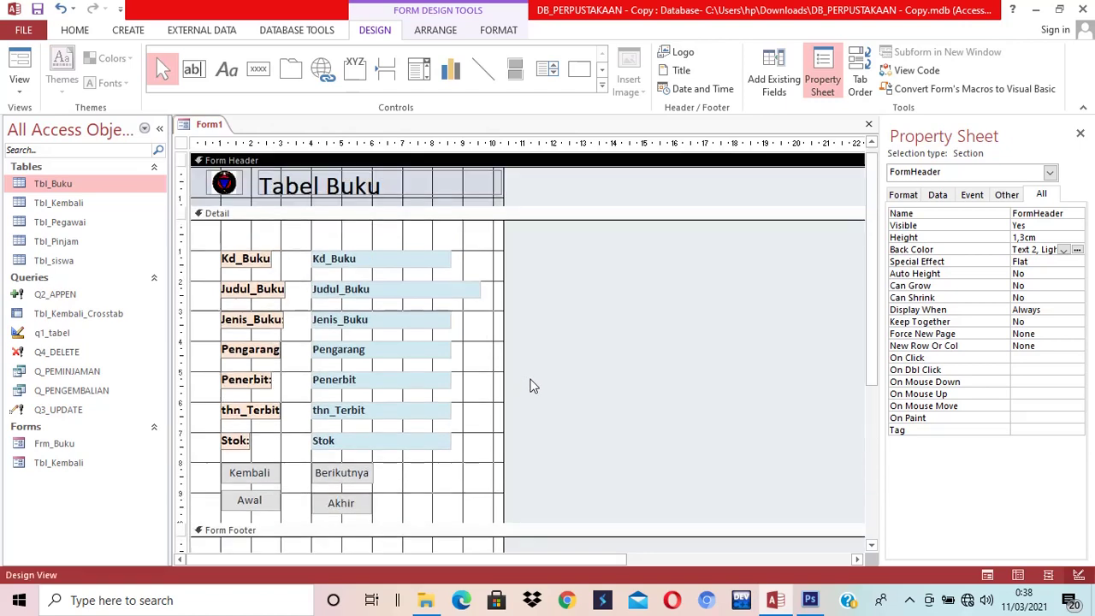
Step: Add a label about 8 cm wide to the form footer with the text "[ YPS2 - Medan - Sumatera Utara ]"
scroll(530, 389, down, 6)
scroll(530, 385, up, 1)
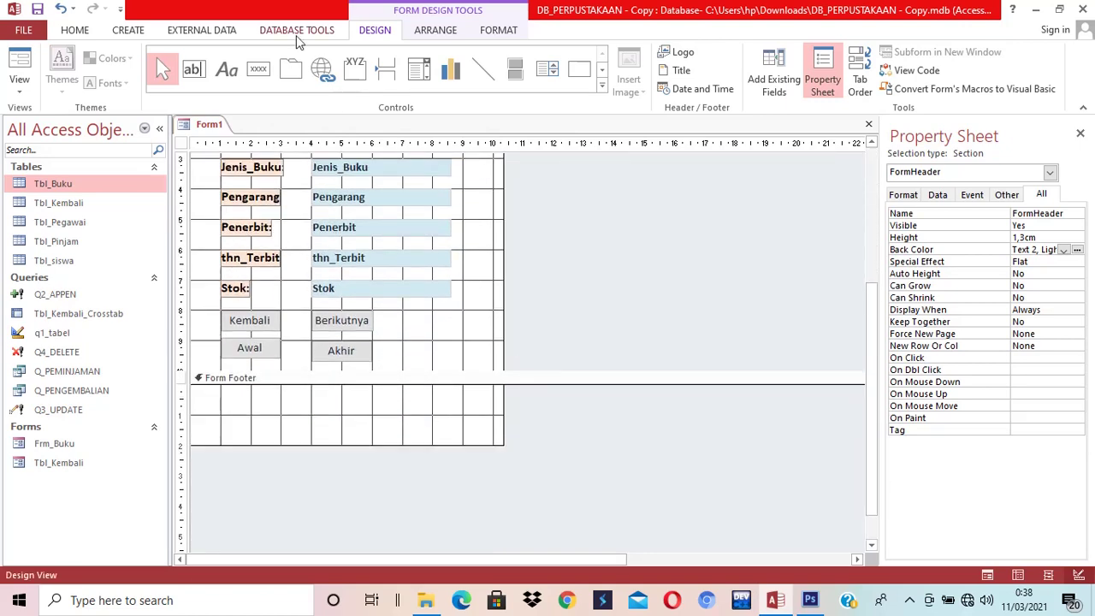
click(227, 68)
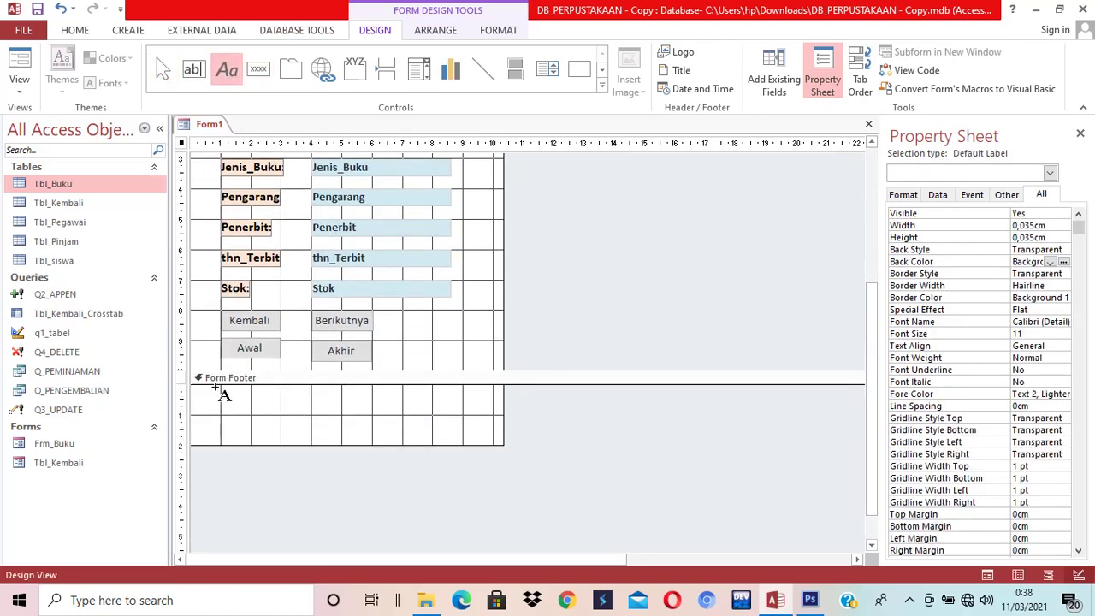
drag(220, 390, 471, 423)
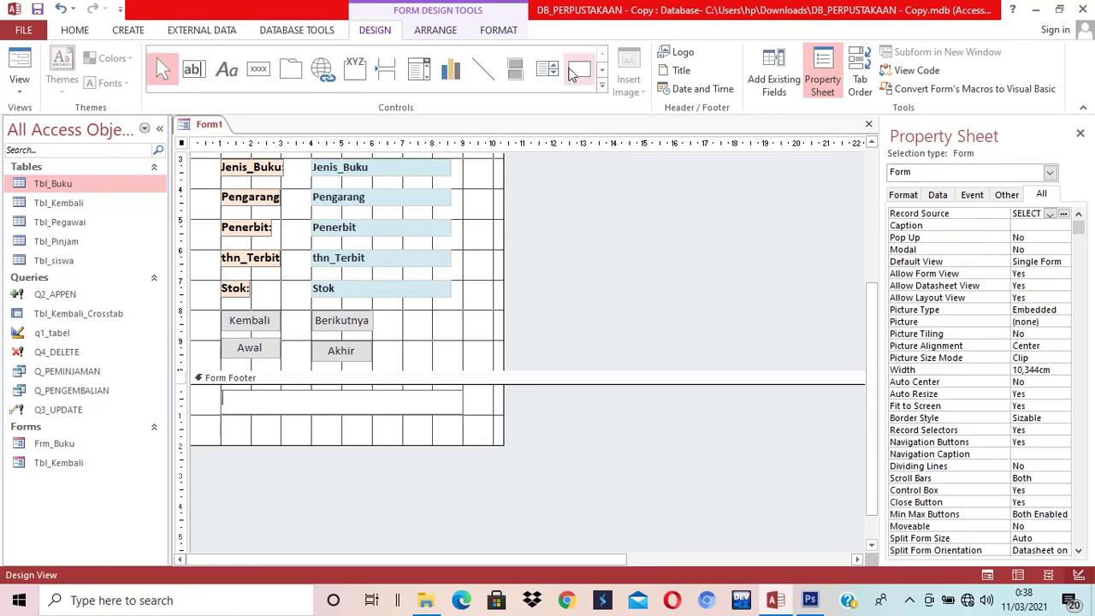
click(79, 33)
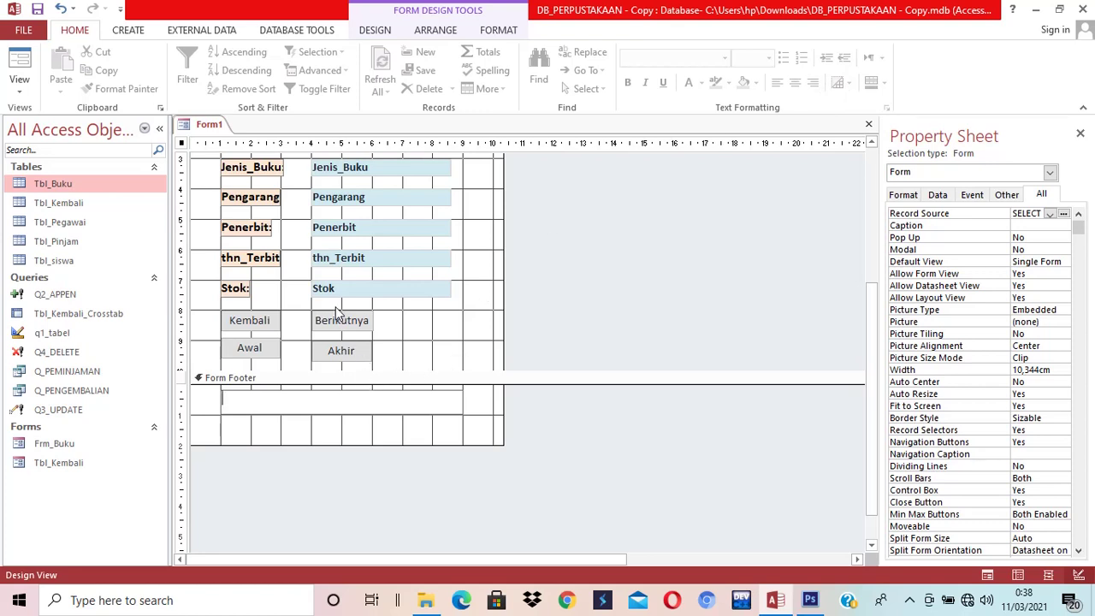
click(127, 30)
click(501, 30)
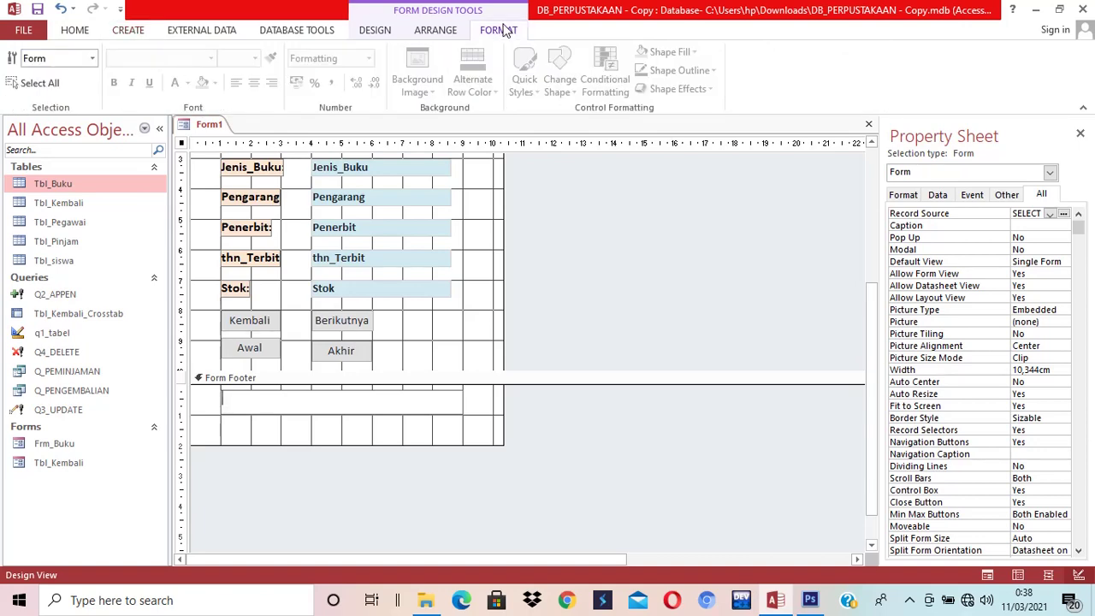
click(436, 30)
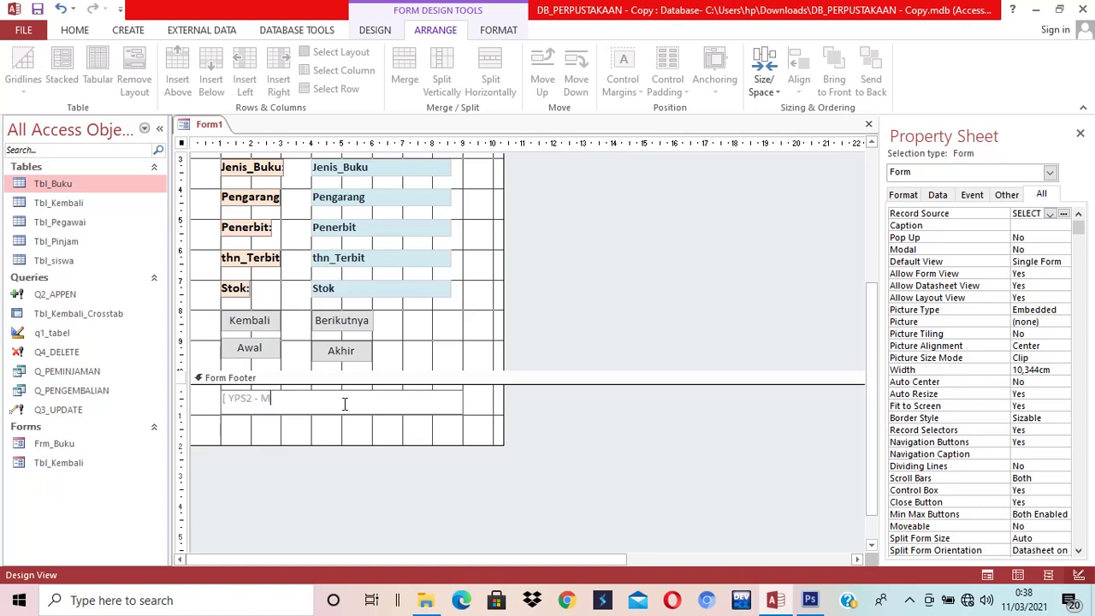
text(edan - Sumatera Utara)
key(Return)
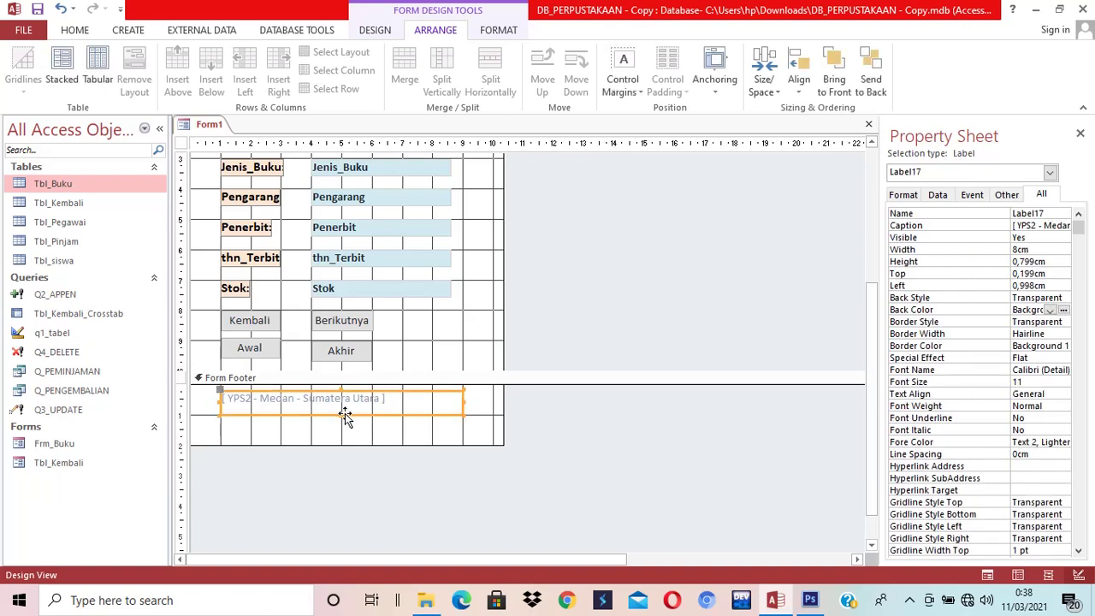
Step: Resize the footer label to about 0.6 cm high and place it about 0.1 cm below the footer's upper edge
drag(340, 414, 340, 444)
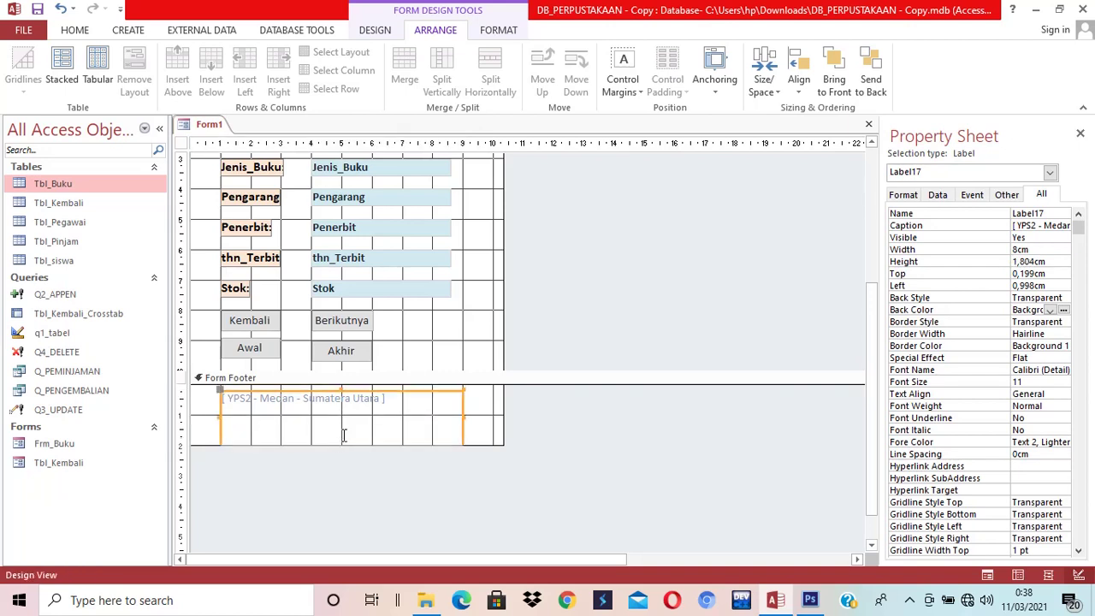
click(399, 403)
click(408, 393)
click(341, 389)
drag(341, 389, 340, 427)
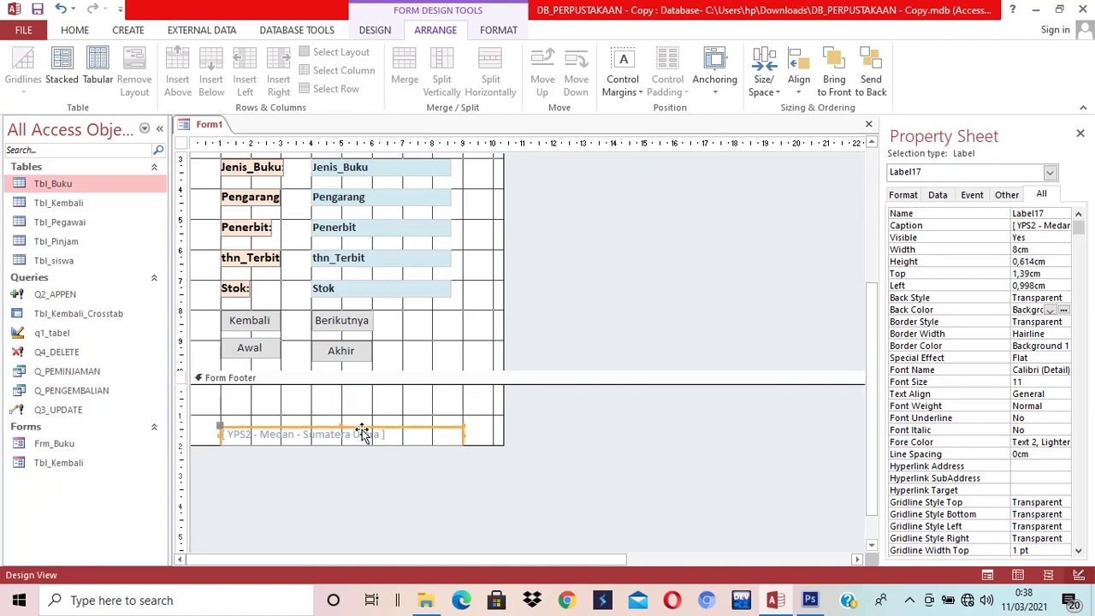
mouse_move(362, 429)
mouse_down()
mouse_move(362, 385)
mouse_move(417, 405)
mouse_up()
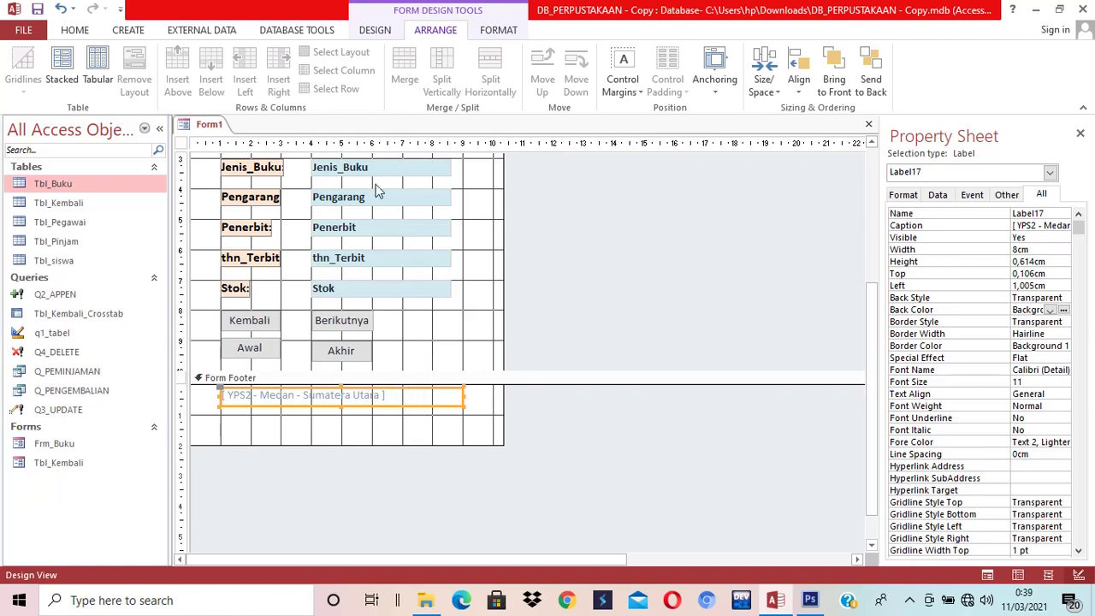
Step: Center the text of the footer label and shorten the Form Footer section to about 1 cm
click(74, 31)
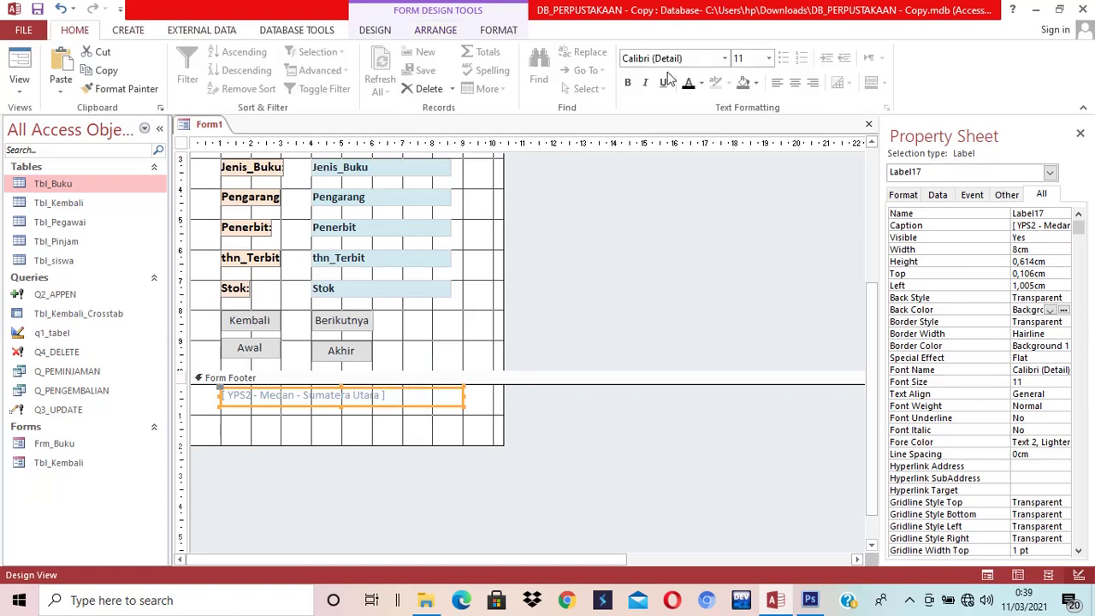
click(777, 83)
click(795, 83)
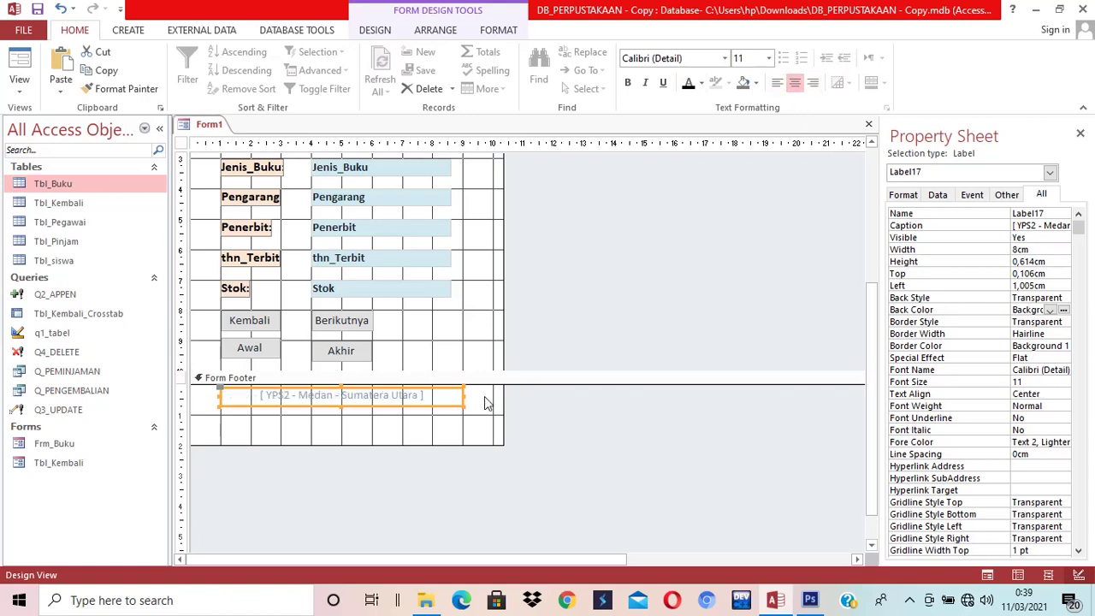
click(360, 408)
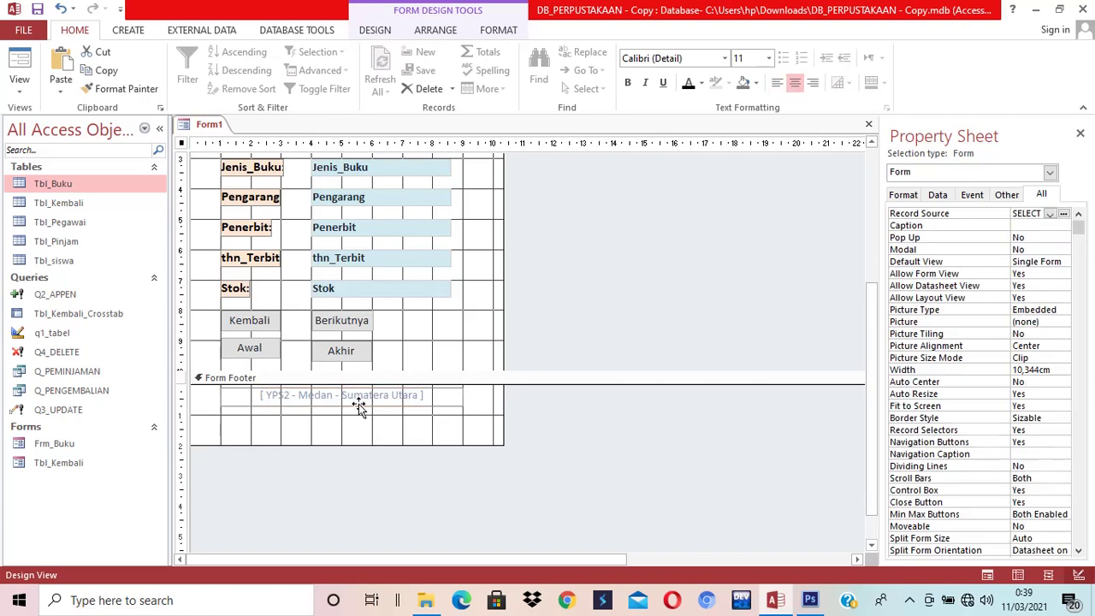
click(363, 405)
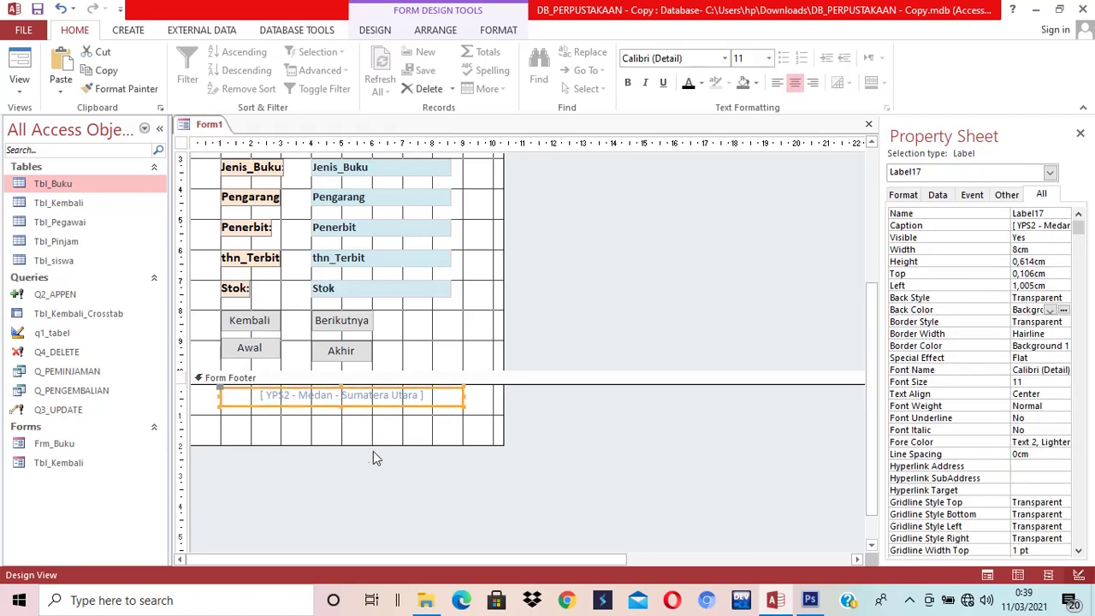
drag(344, 447, 348, 415)
Step: Make the footer label's text black and bold
click(381, 398)
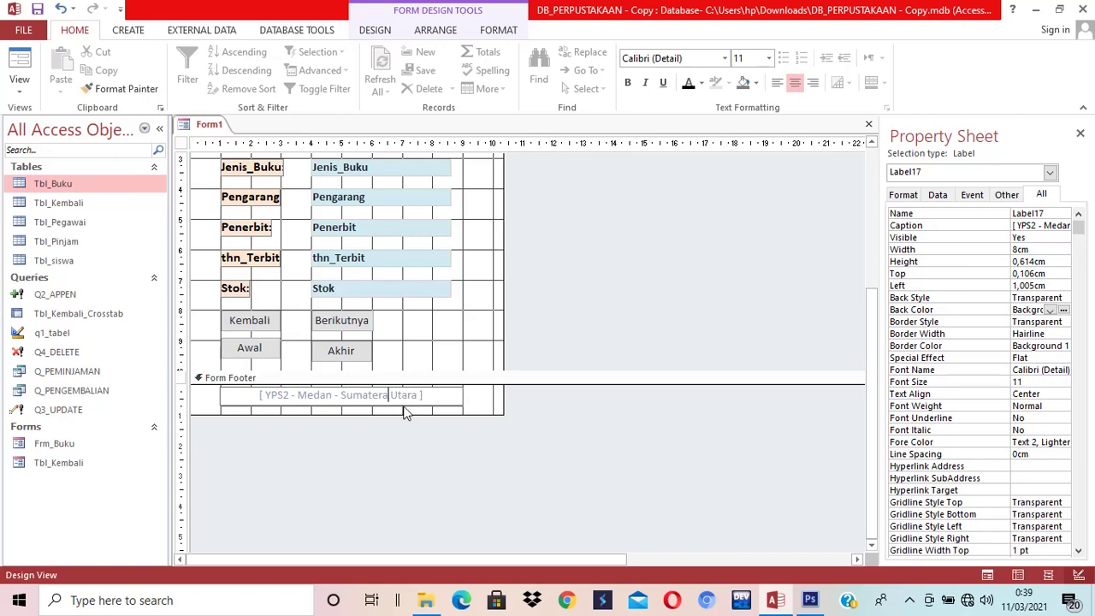
key(Escape)
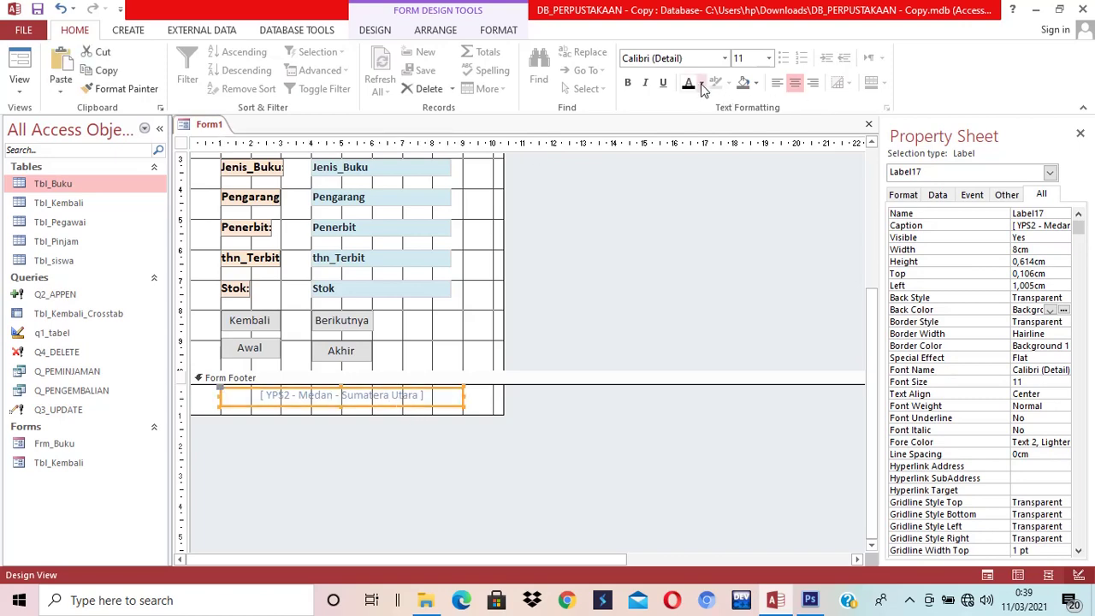
click(691, 84)
click(627, 83)
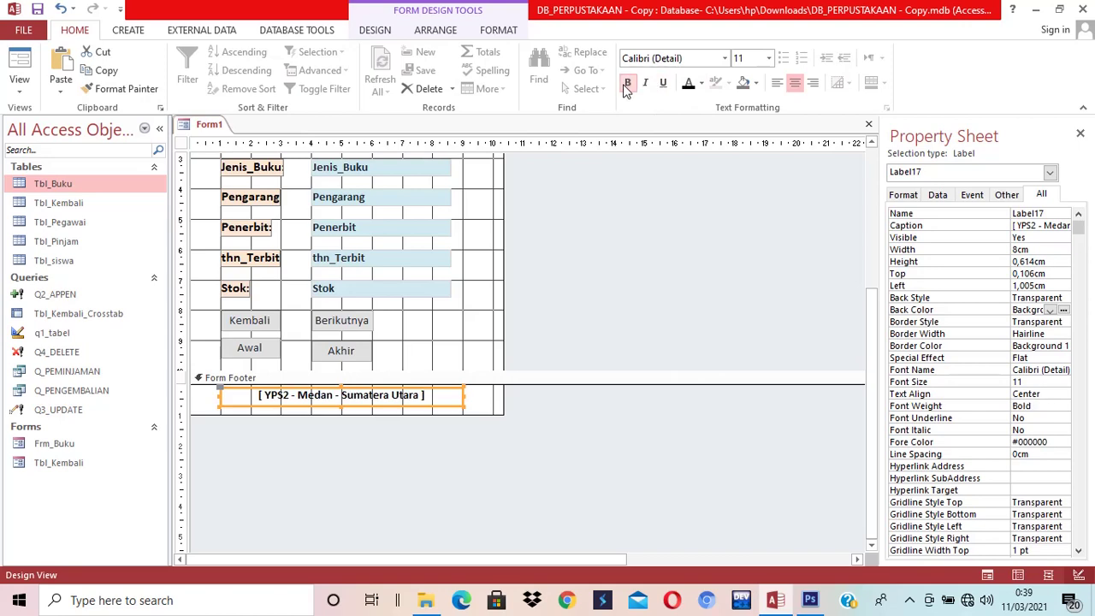
scroll(610, 307, up, 3)
click(607, 296)
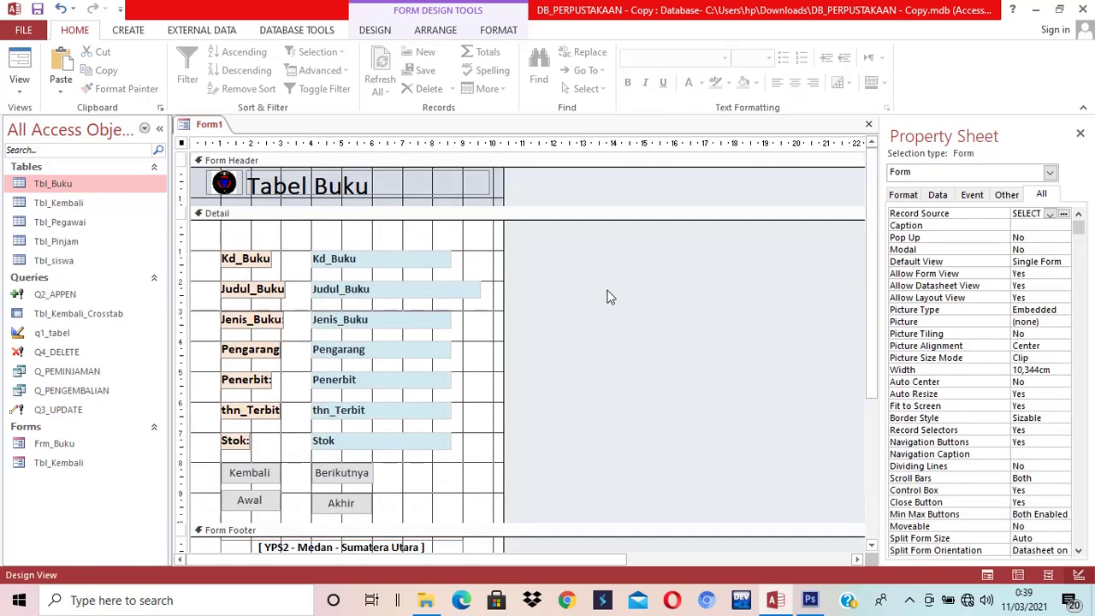
scroll(609, 297, up, 1)
scroll(610, 297, down, 3)
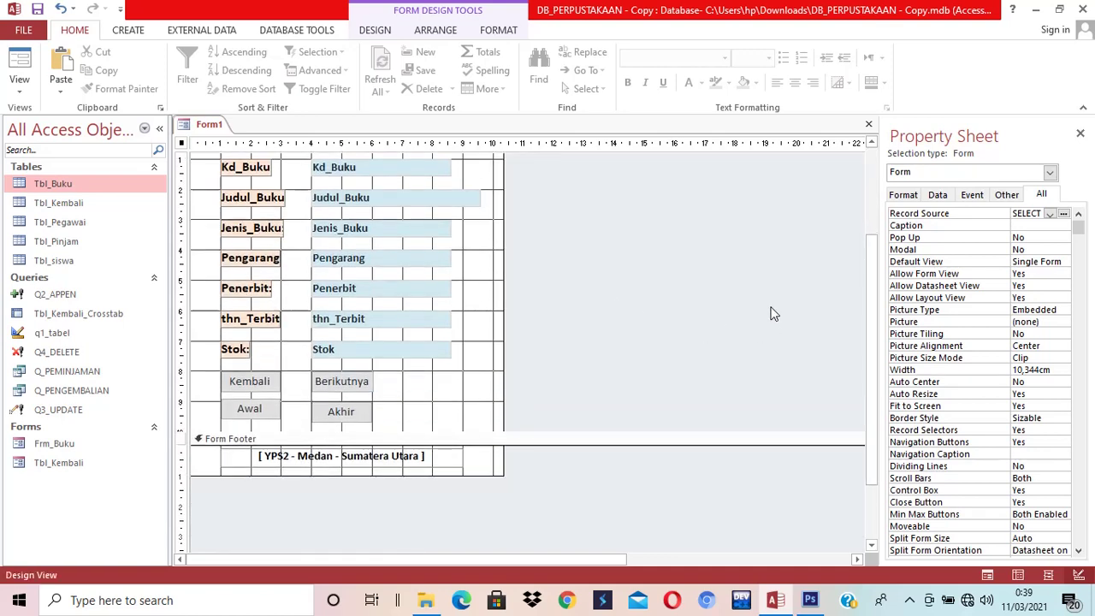
click(368, 33)
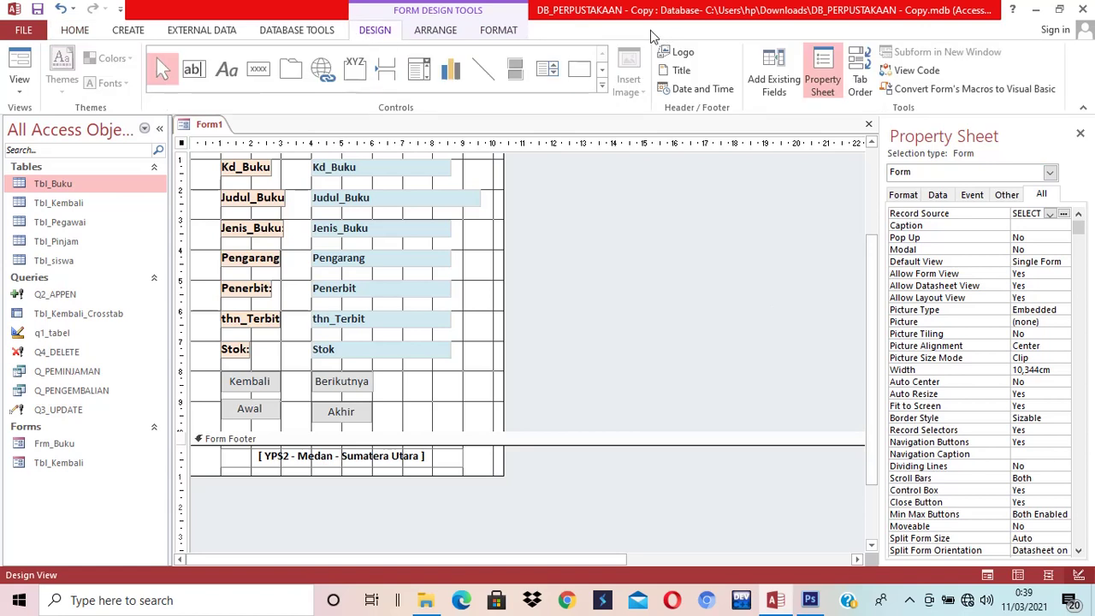
click(602, 85)
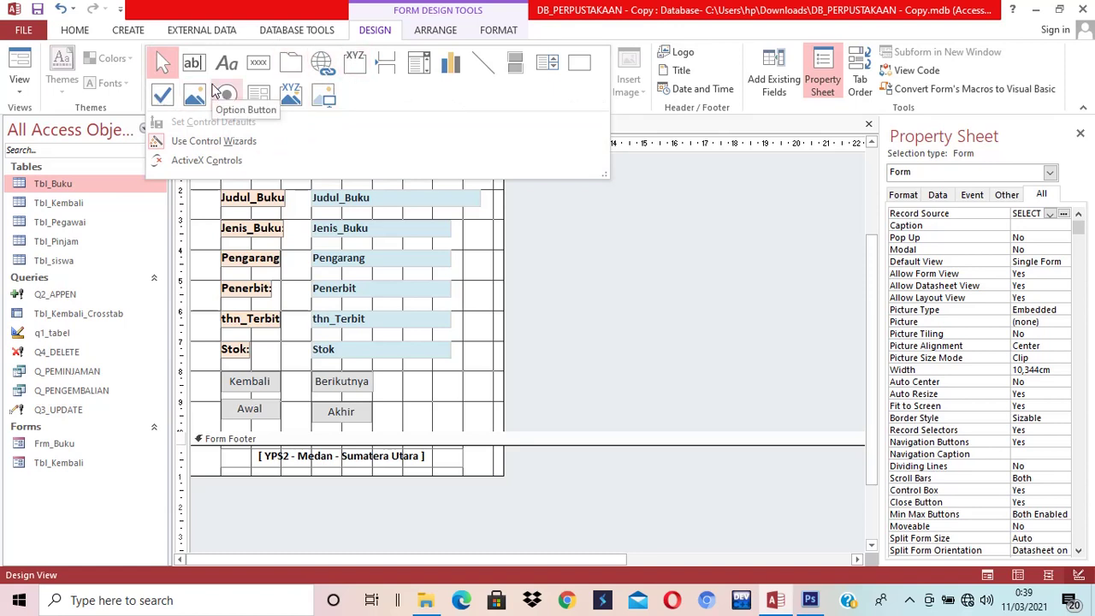
click(585, 346)
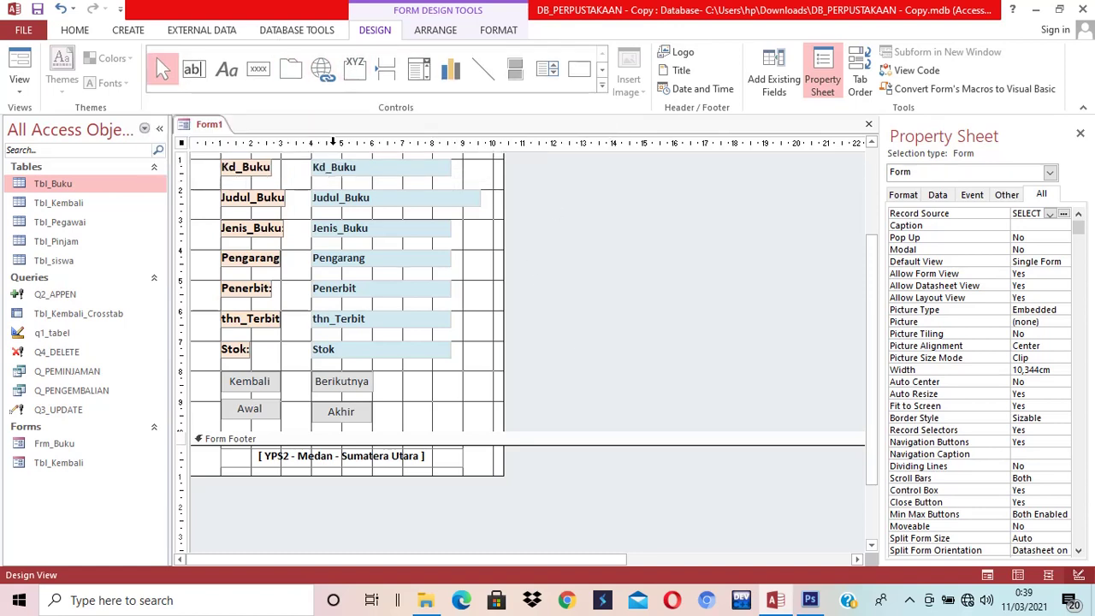
Step: Save the form under the name "FRM_buku_NEW"
right_click(209, 124)
click(231, 141)
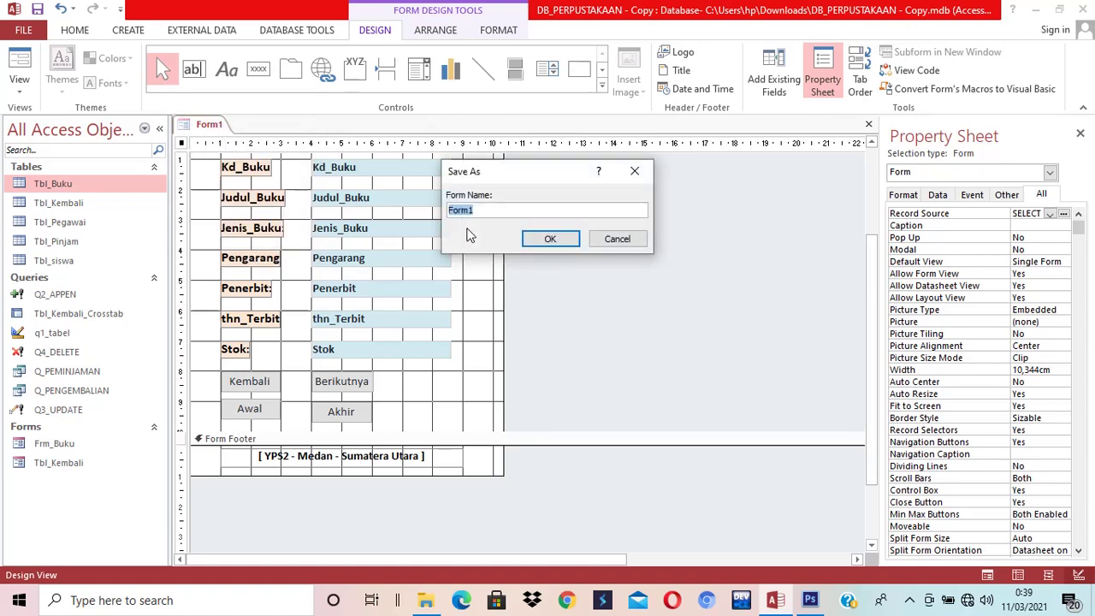
text(FRM_buku)
key(Caps_Lock)
text(_NEW)
key(Return)
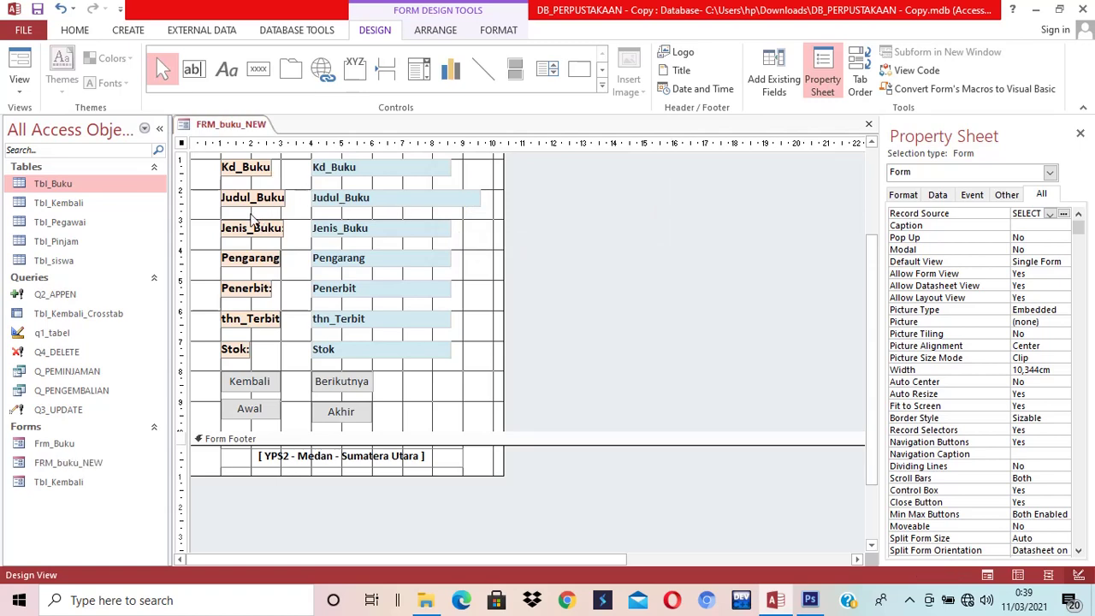
Step: Open FRM_buku_NEW in Form View and test the Berikutnya button by stepping forward past the last book record
double_click(84, 469)
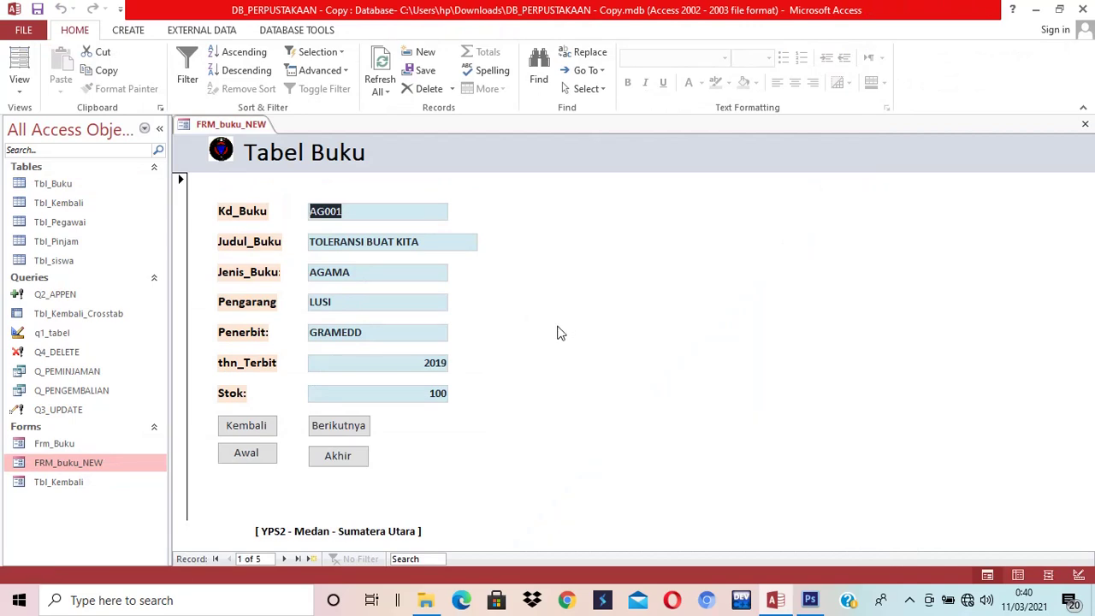
click(343, 436)
click(341, 437)
click(341, 438)
click(341, 438)
click(342, 437)
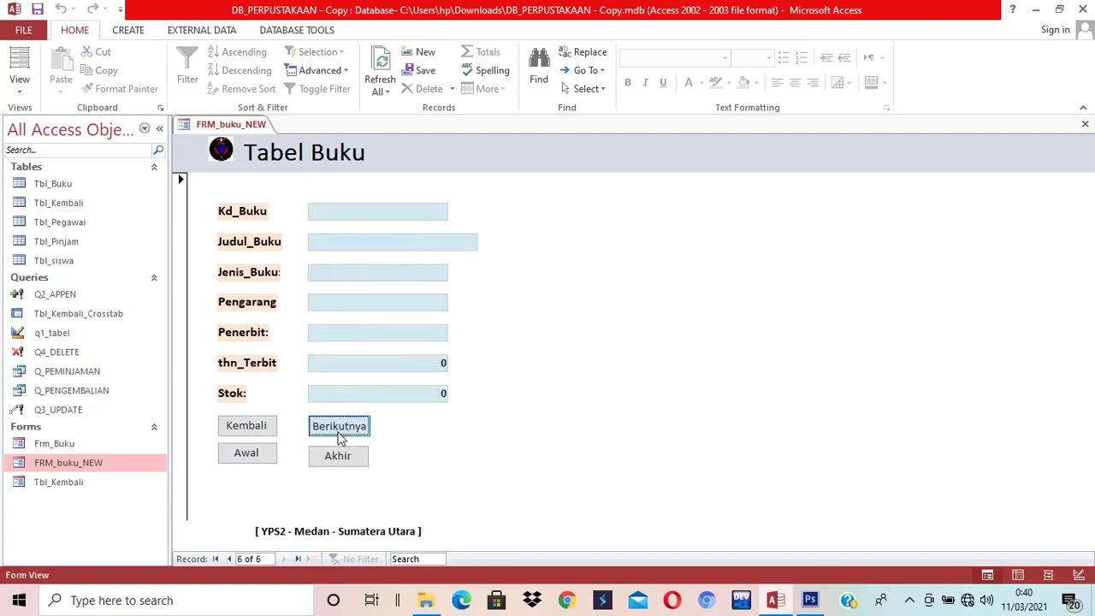
click(341, 438)
click(602, 351)
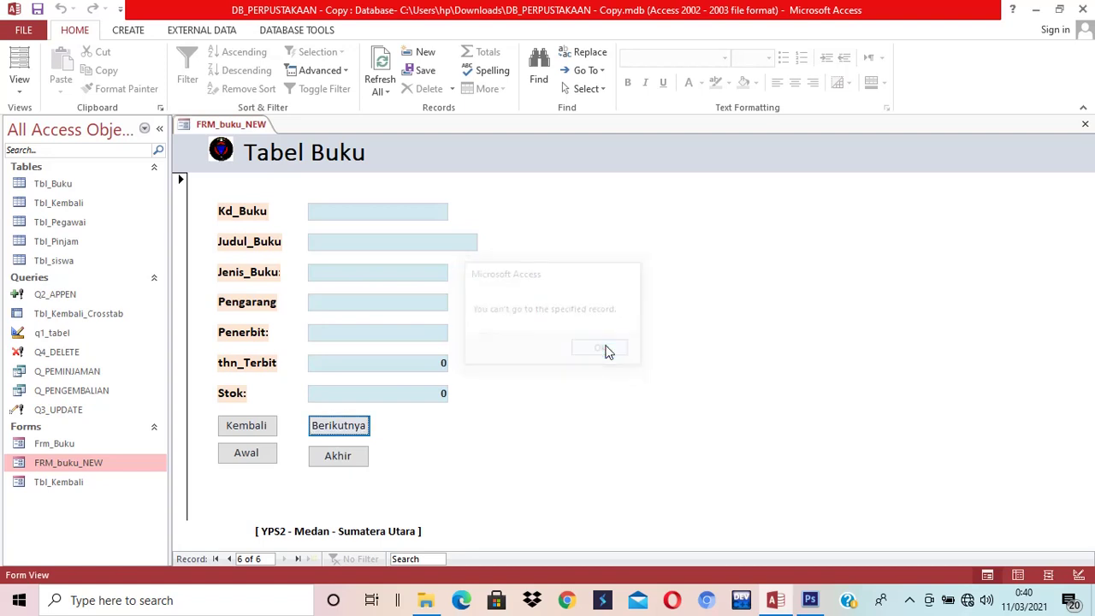
Step: Test the Kembali button by stepping back through the book records past the first one
click(250, 430)
click(251, 431)
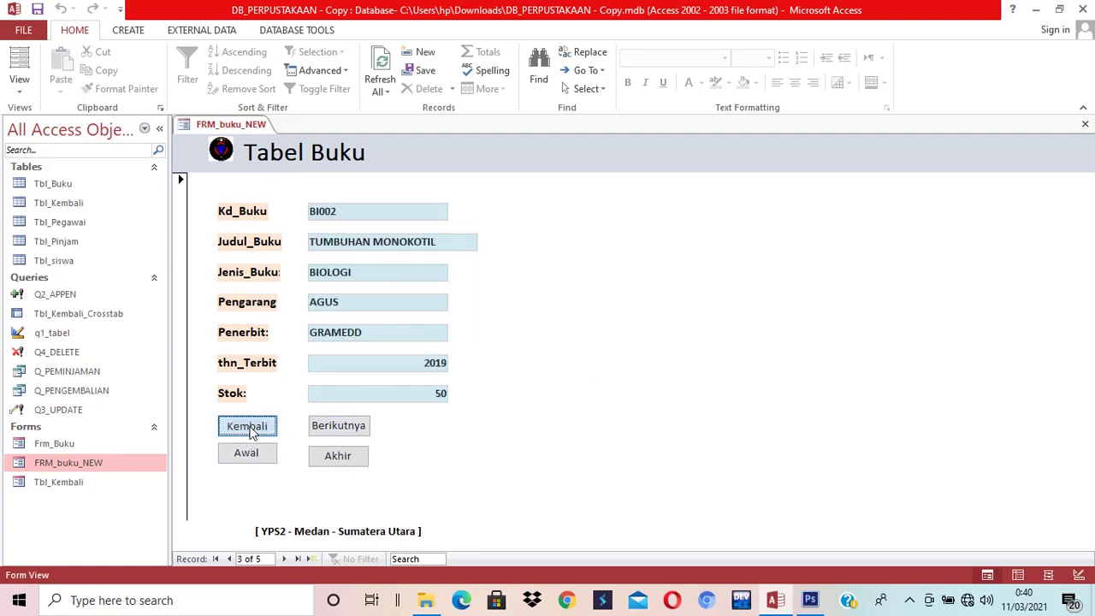
click(251, 431)
click(251, 430)
click(250, 431)
click(251, 430)
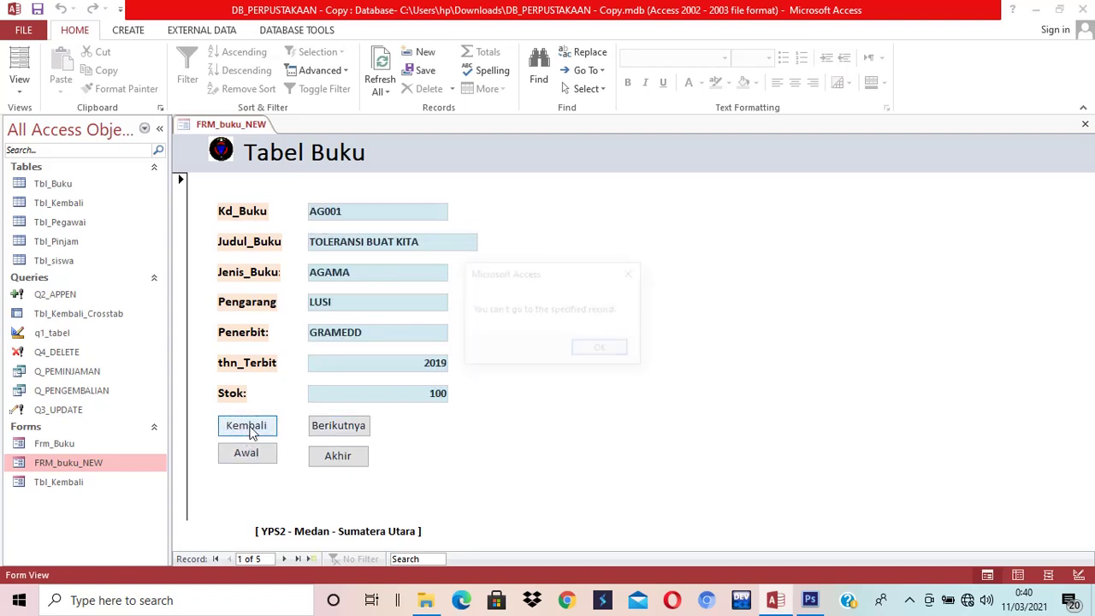
click(590, 349)
Step: Test the Akhir and Awal buttons by jumping to the last and first records, and close the form
click(359, 455)
click(264, 459)
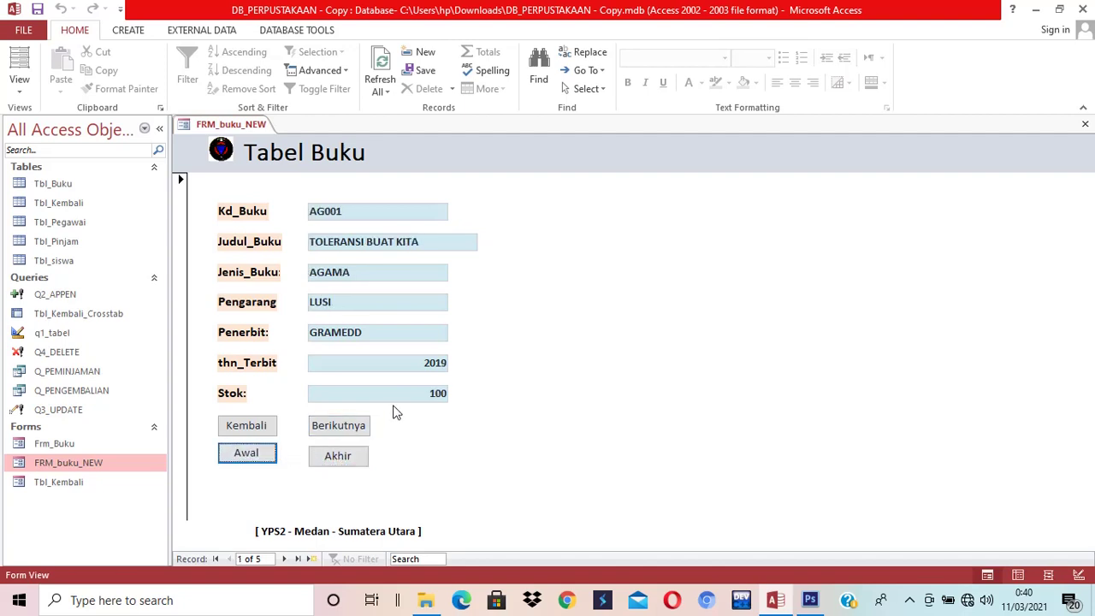
right_click(234, 126)
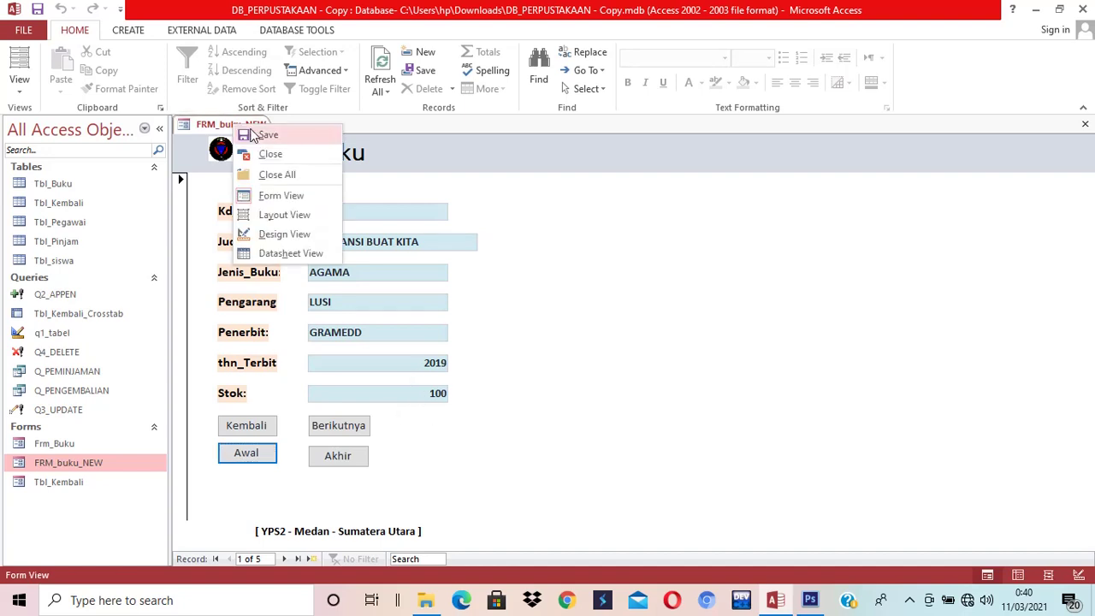
click(287, 156)
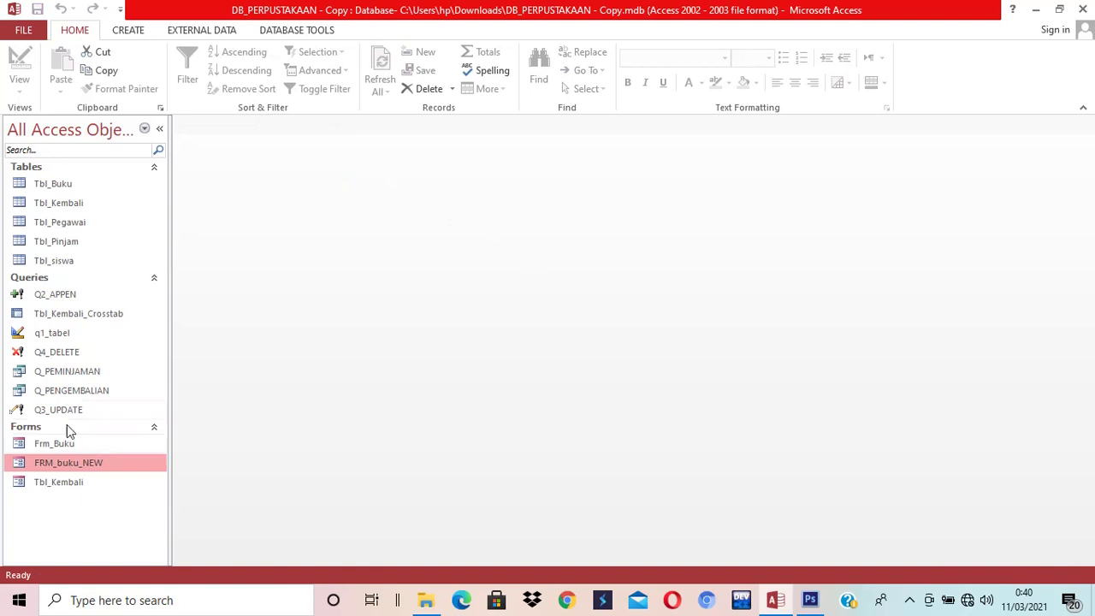
Step: Reopen FRM_buku_NEW in Design View and examine the properties of its Detail section, Form Footer section and header title
double_click(57, 466)
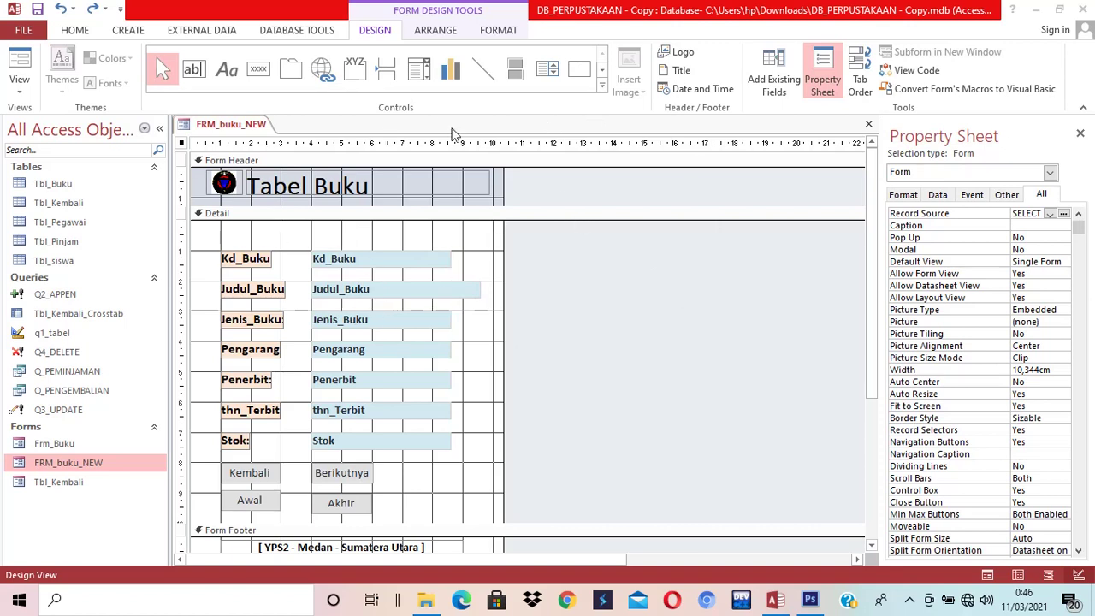
click(529, 245)
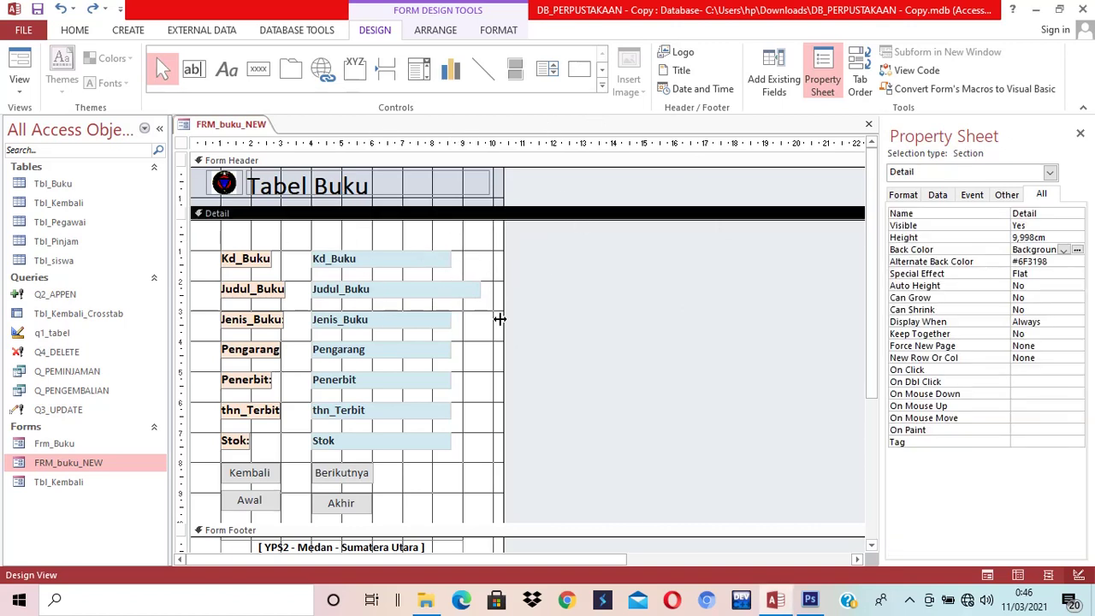
click(468, 552)
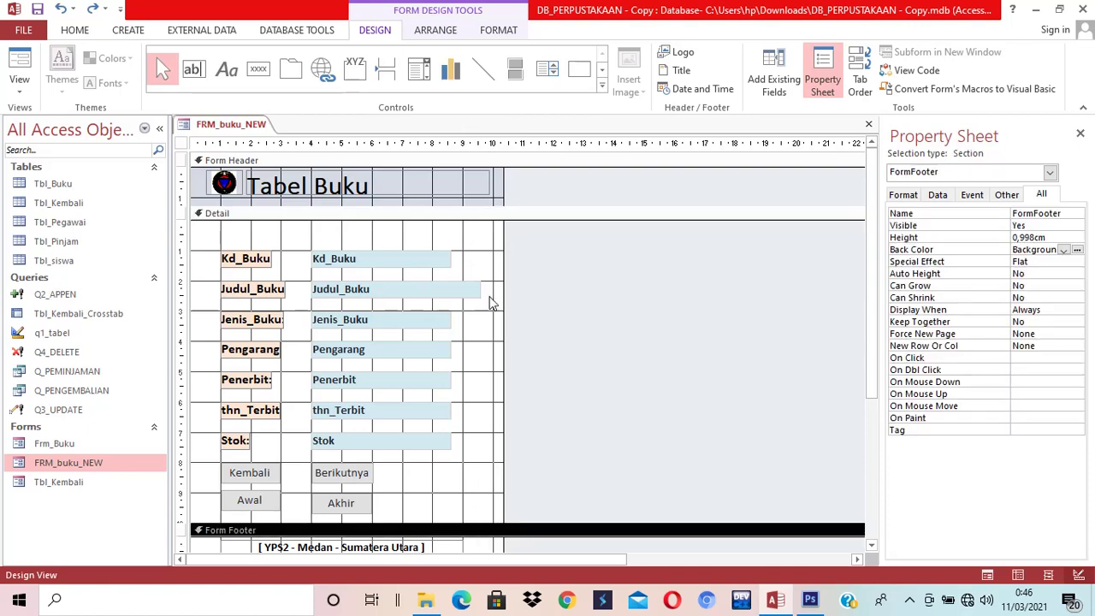
click(444, 184)
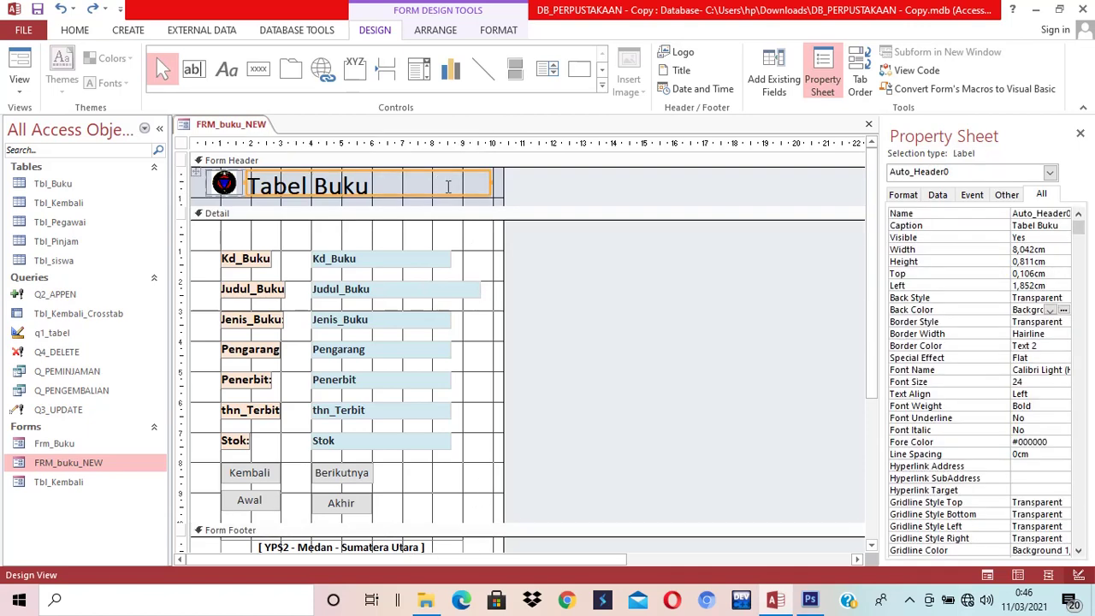
click(483, 255)
scroll(462, 351, down, 2)
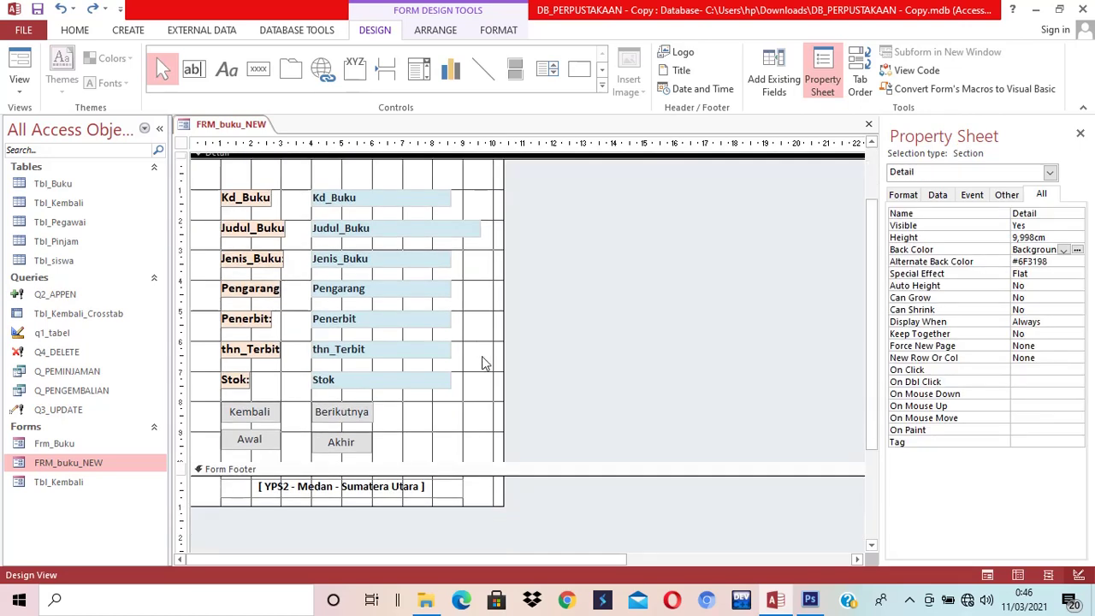
click(462, 503)
scroll(503, 428, up, 2)
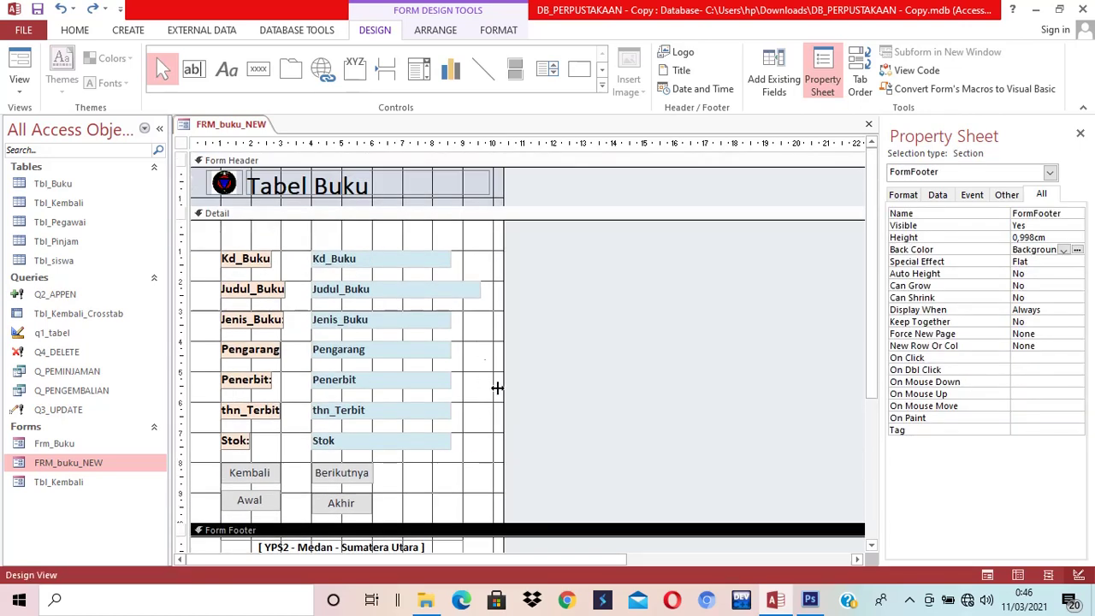
Step: Try light green #CDDCAF and light orange #FCE6D4 as the Detail section's back color
click(484, 278)
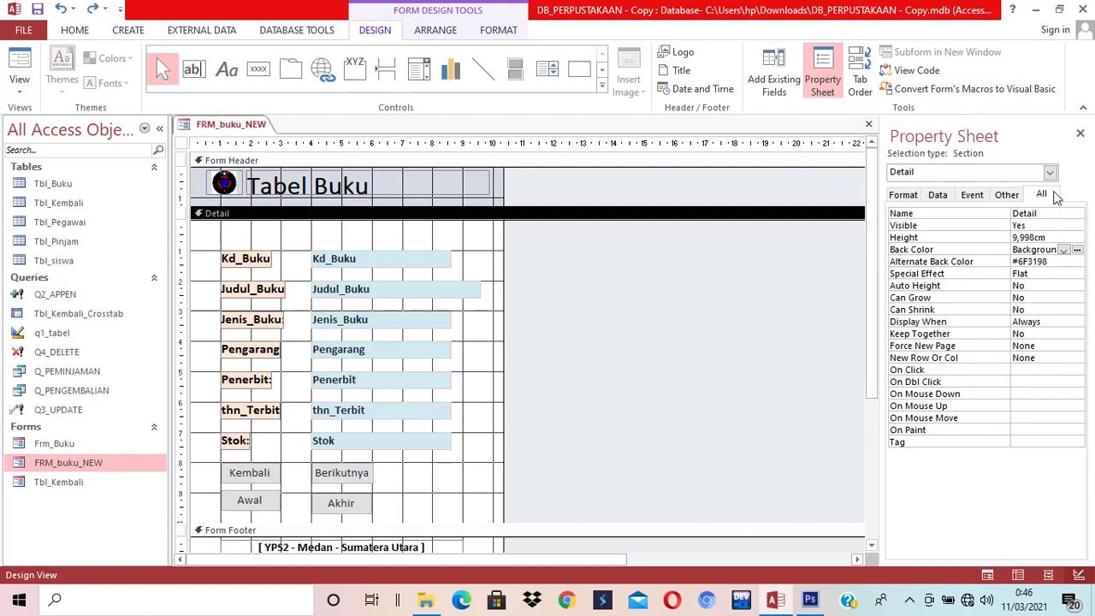
click(1078, 249)
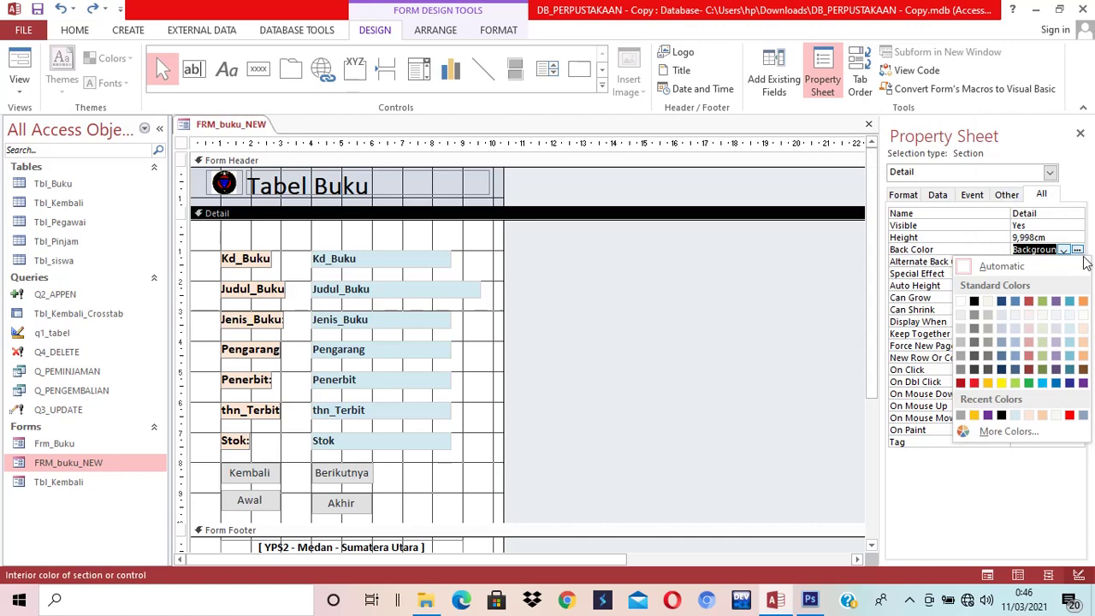
click(1044, 340)
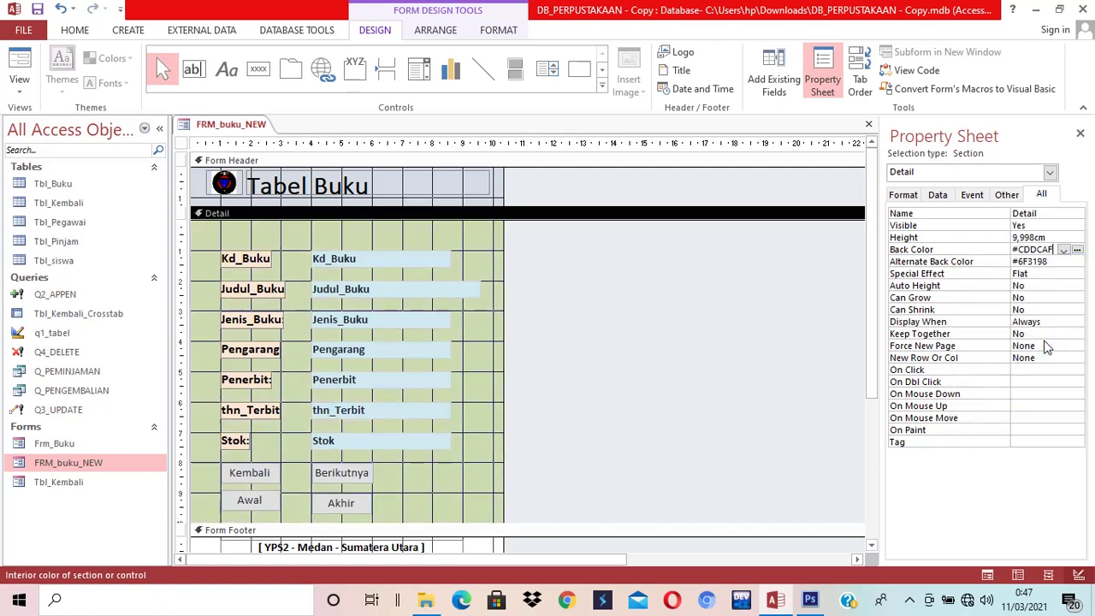
click(1063, 249)
click(1083, 328)
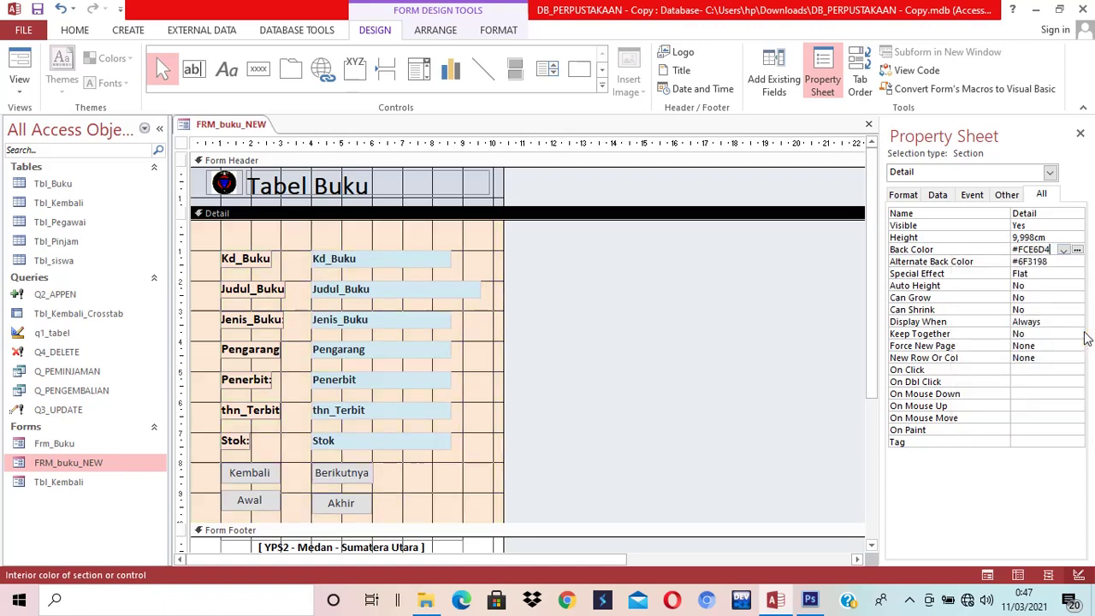
Step: Set the Detail section's back color to light pink #EFD3D2
click(1063, 249)
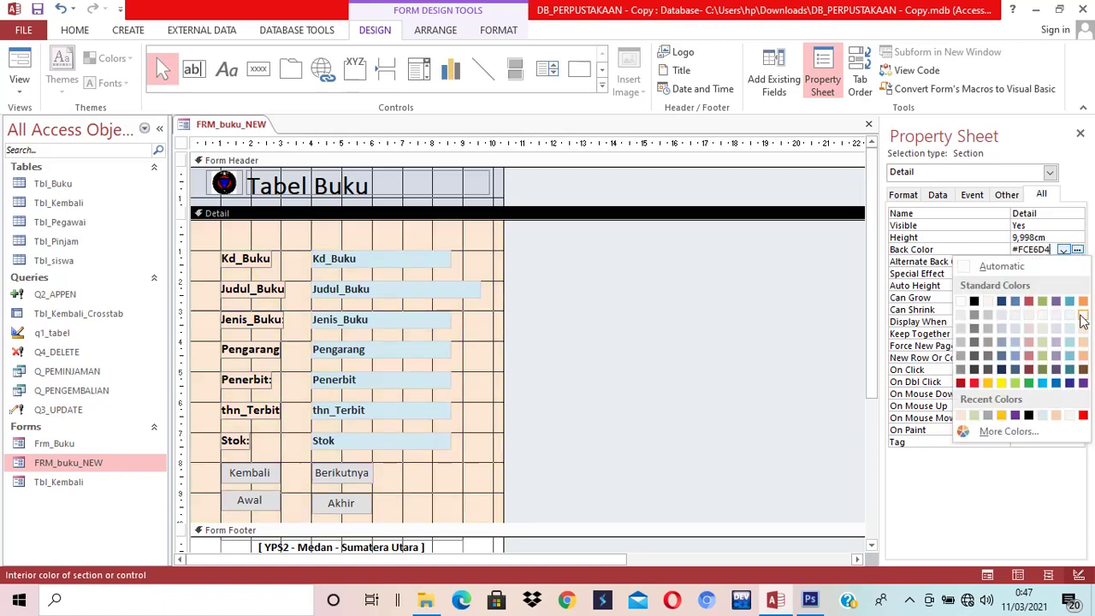
click(1029, 330)
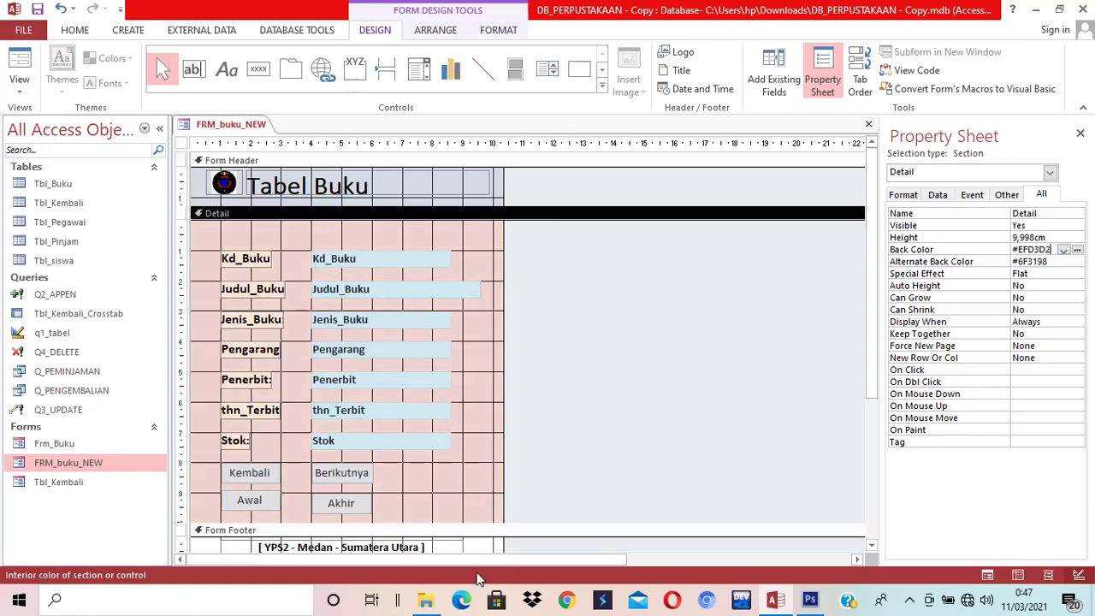
Step: Set the Form Footer section's back color to gray and look over the recolored form
scroll(571, 432, down, 3)
click(486, 471)
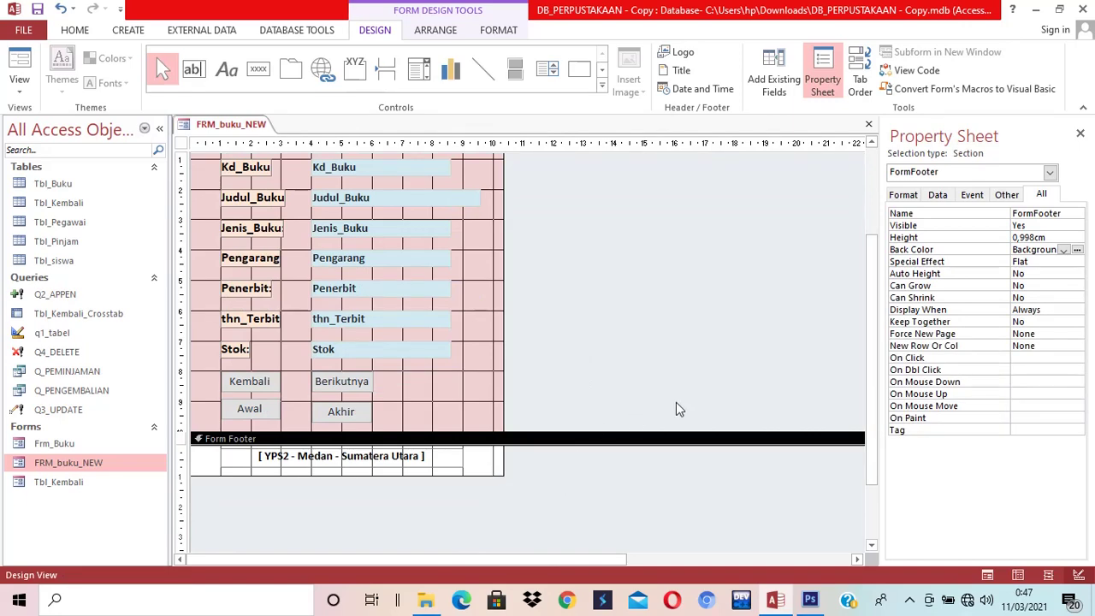
click(1063, 249)
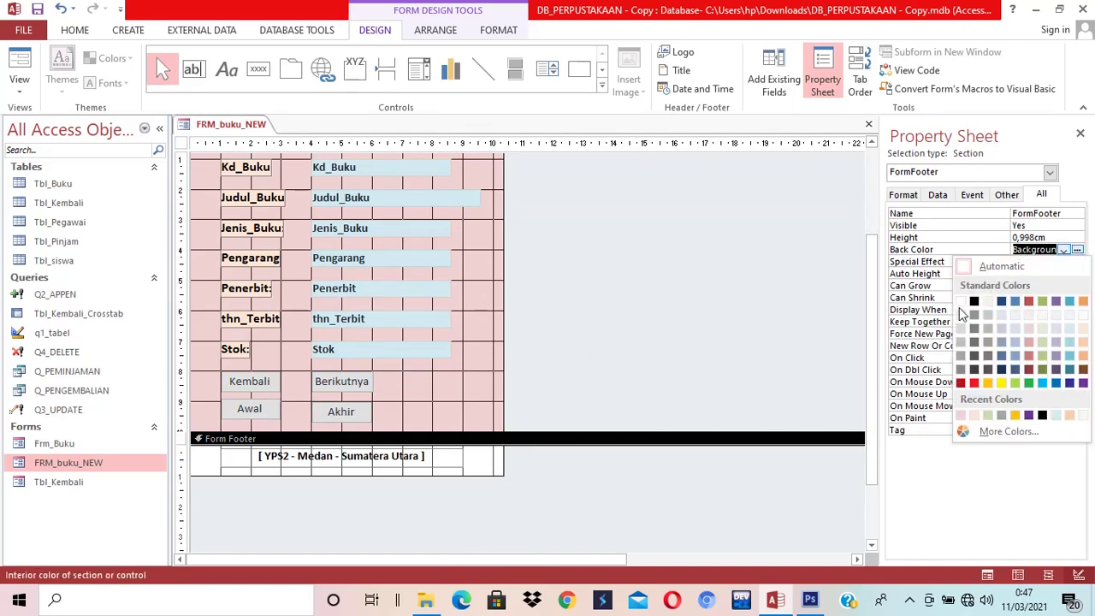
click(961, 342)
click(658, 373)
scroll(666, 361, up, 3)
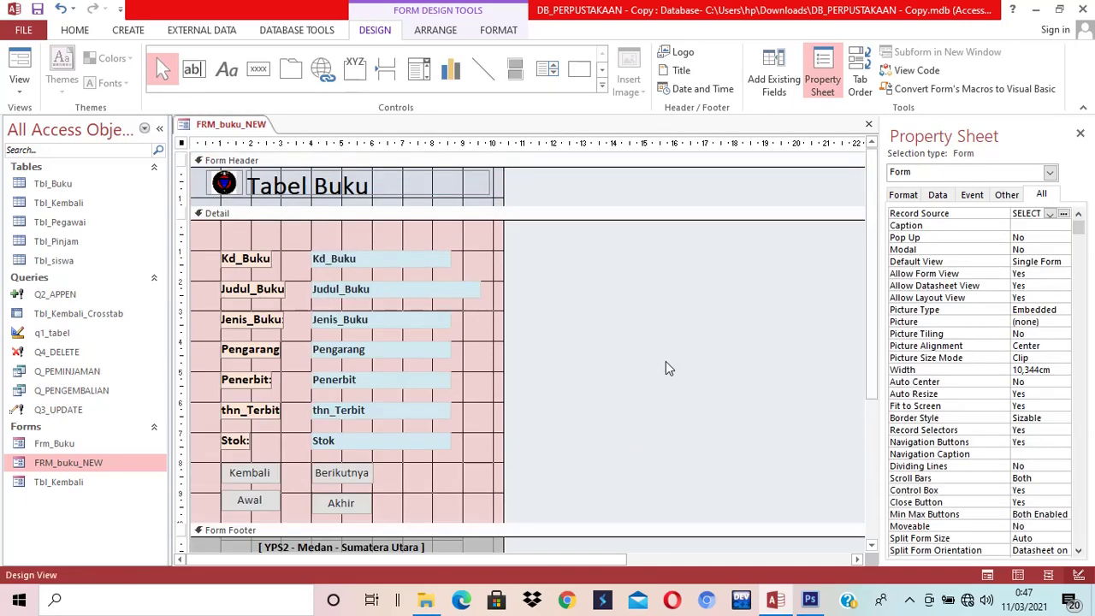
scroll(667, 359, down, 5)
scroll(623, 370, up, 4)
scroll(623, 368, down, 1)
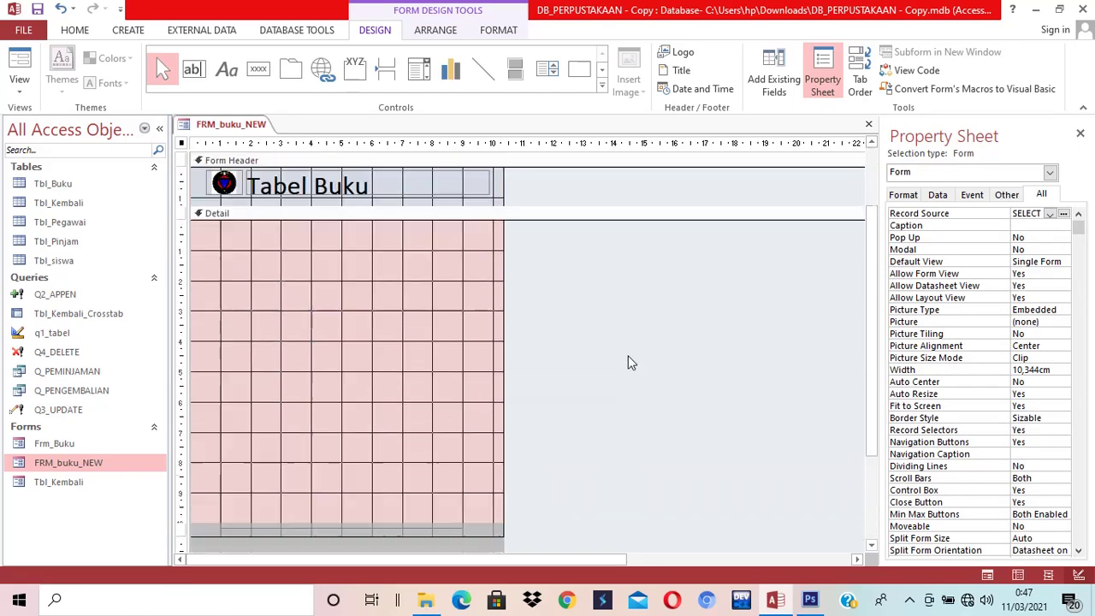
Step: Display the recolored form in Form View and close it, saving the design changes
right_click(234, 127)
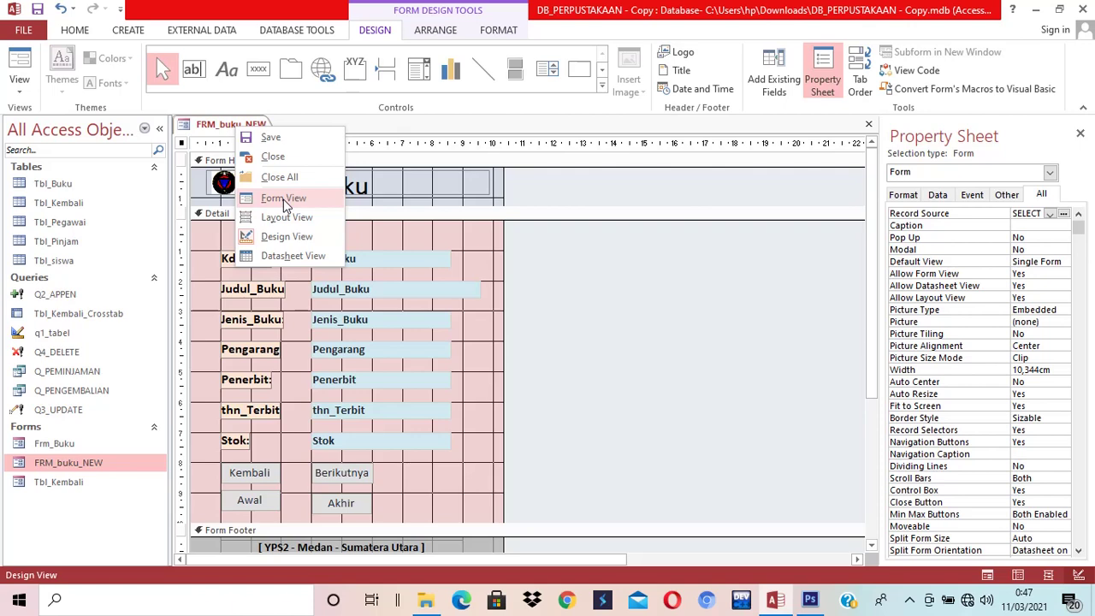
click(283, 199)
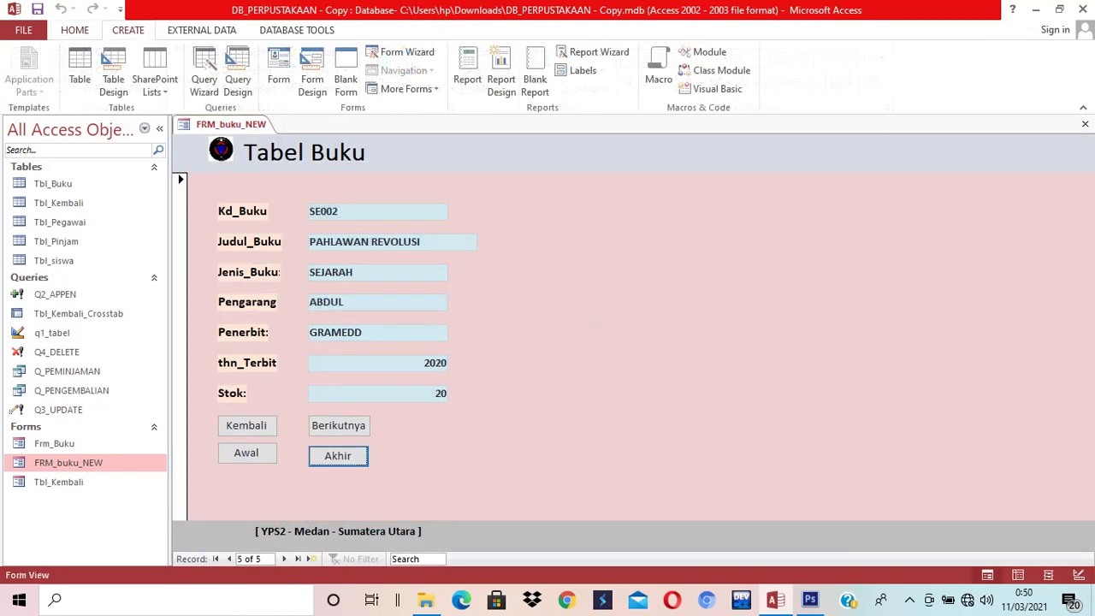
right_click(228, 126)
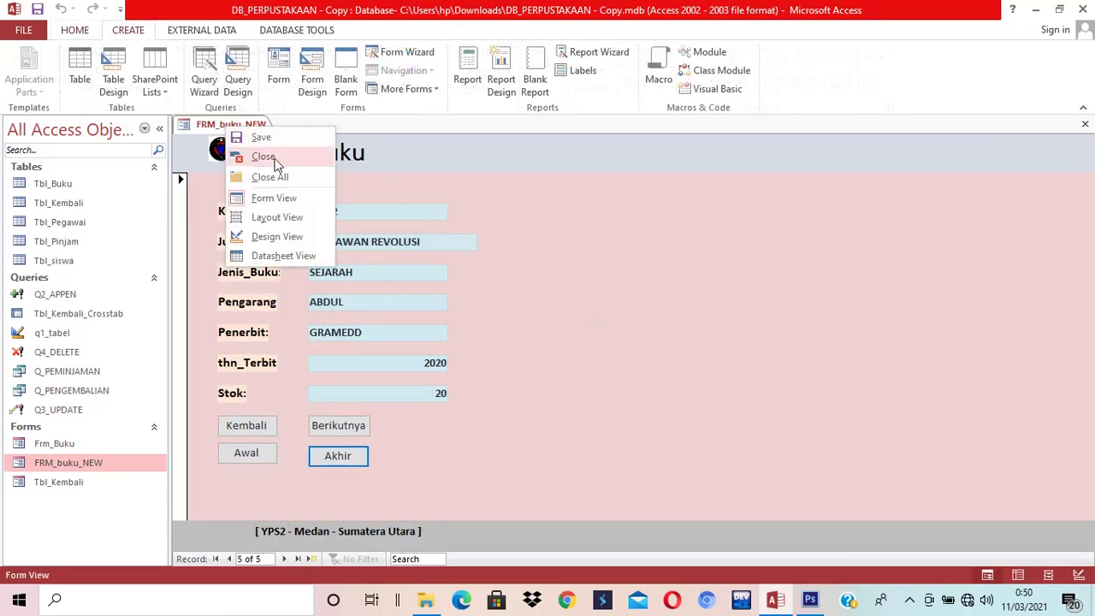
click(272, 156)
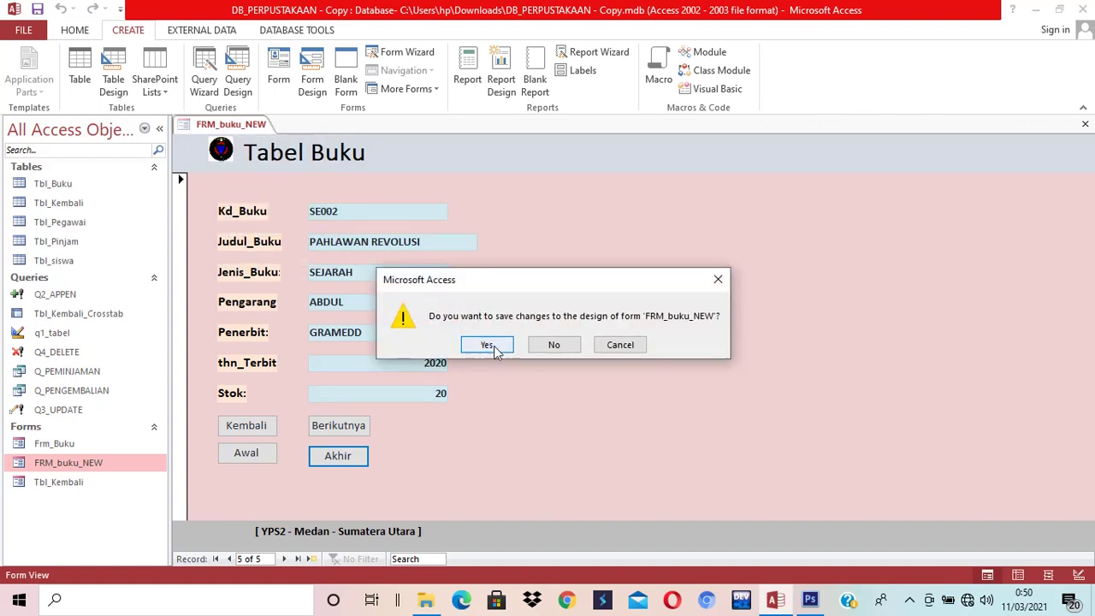
click(488, 343)
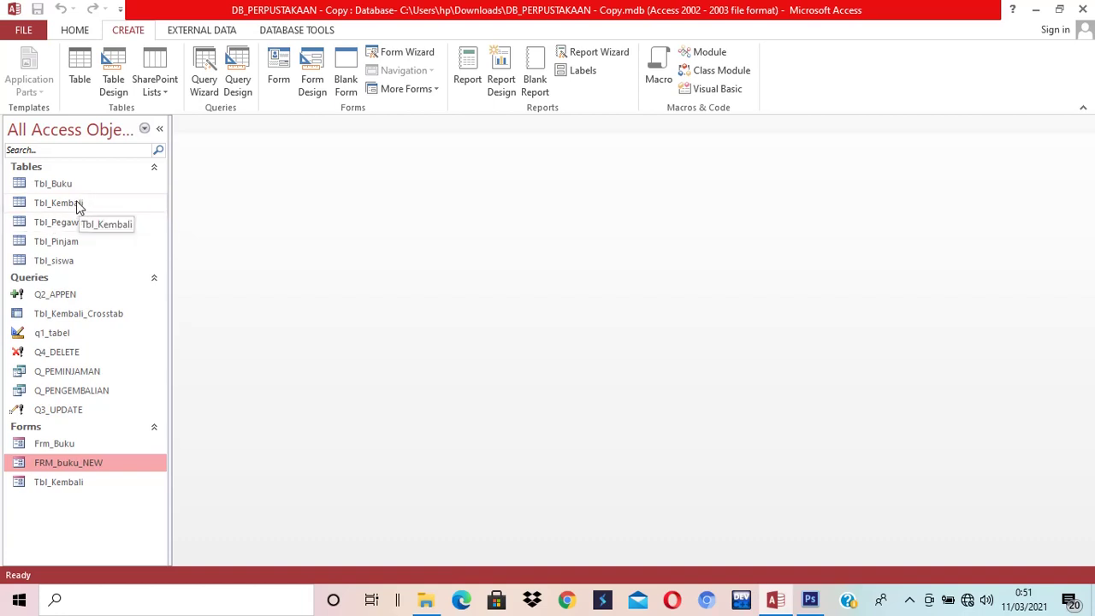
Step: Start the Form Wizard with all fields of the Q_PEMINJAMAN query and view the data by Tbl_Pinjam as a single form
click(400, 54)
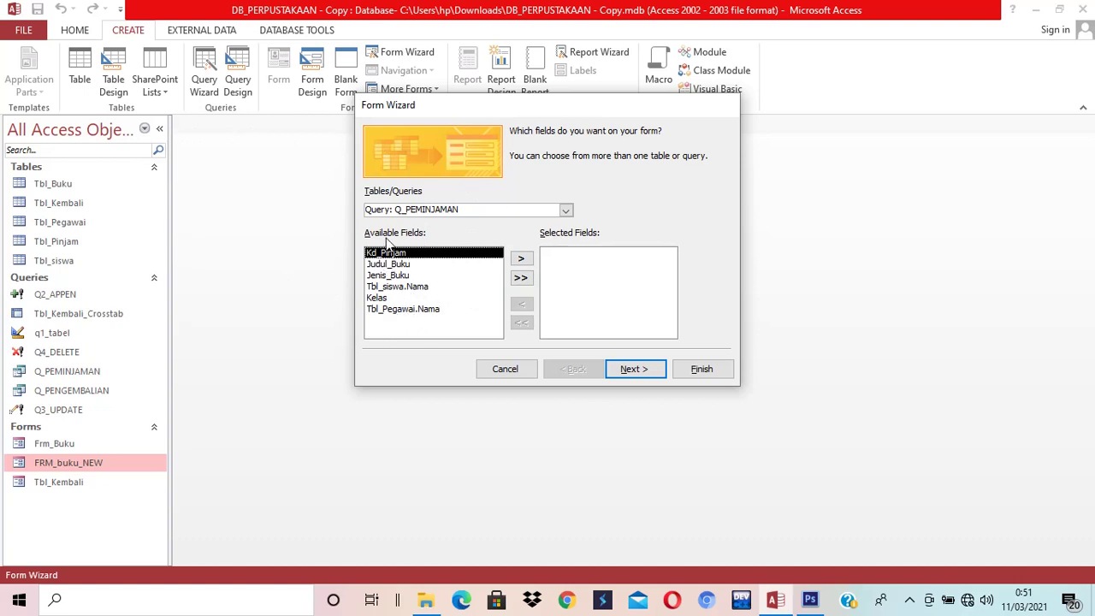
click(521, 278)
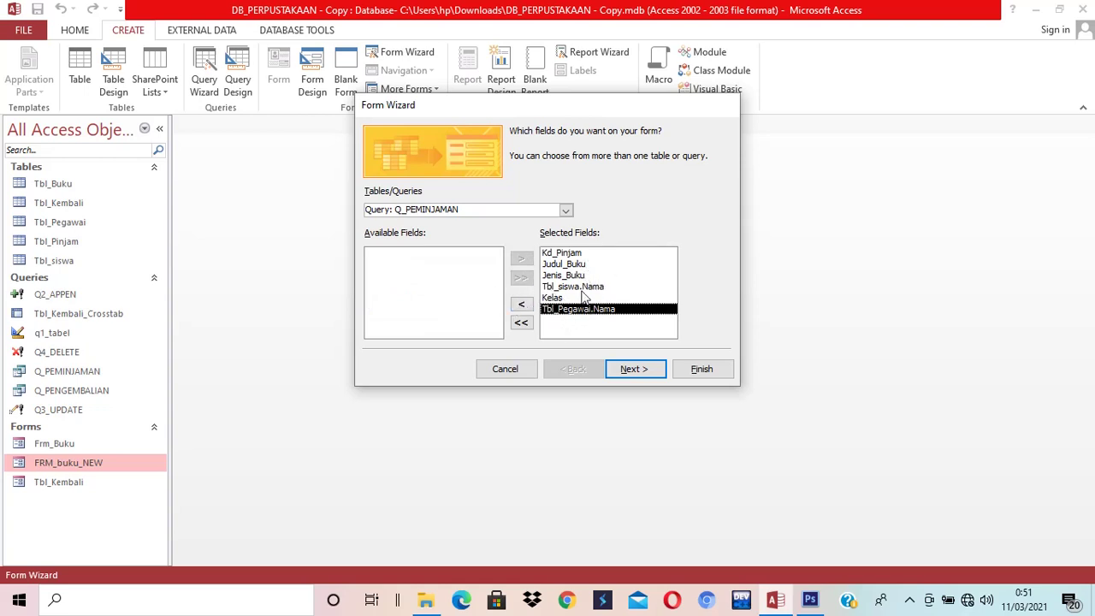
click(634, 369)
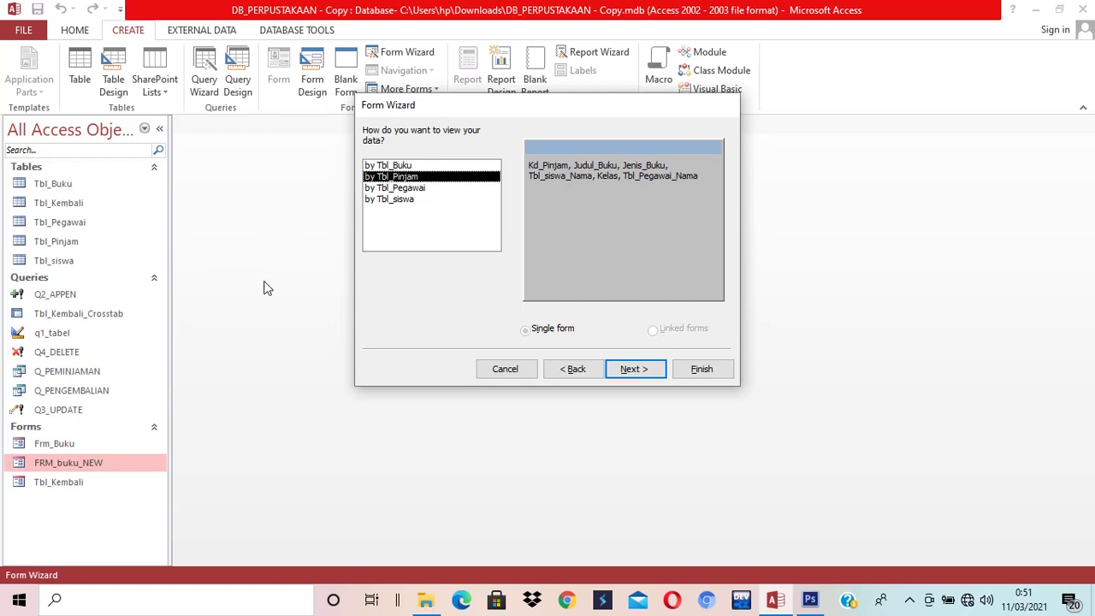
click(640, 369)
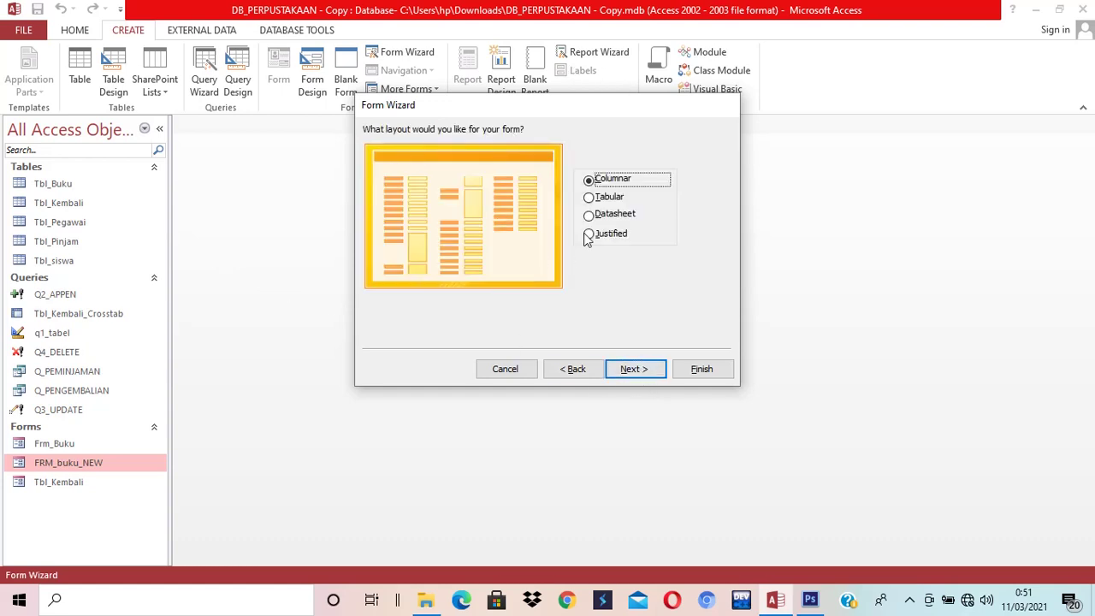
Step: Preview the Tabular, Datasheet and Justified layouts for the new form and return to Columnar
click(599, 198)
click(607, 216)
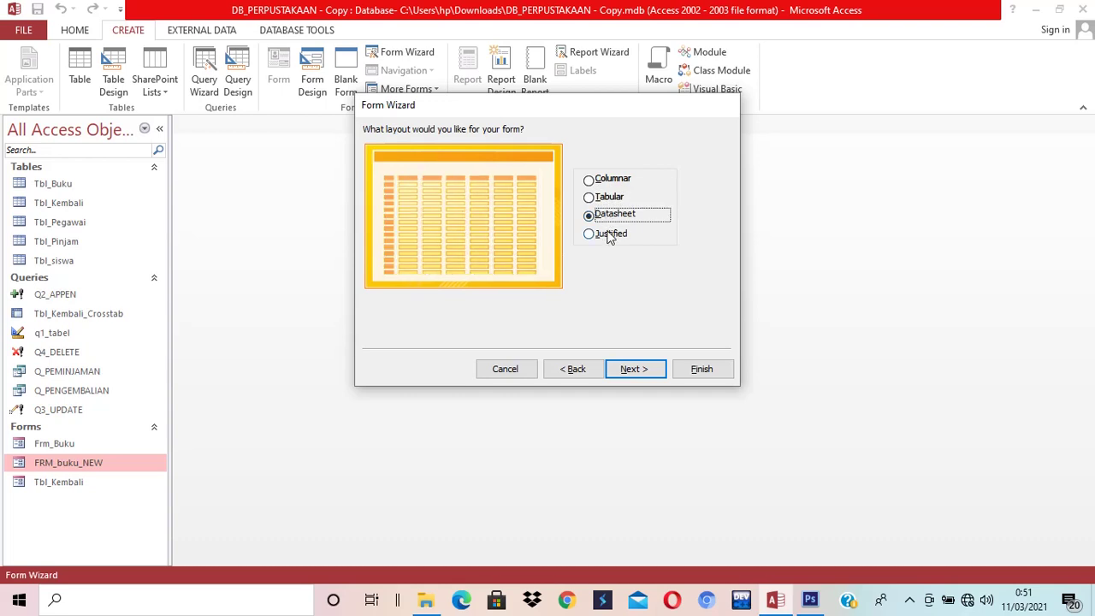
click(610, 235)
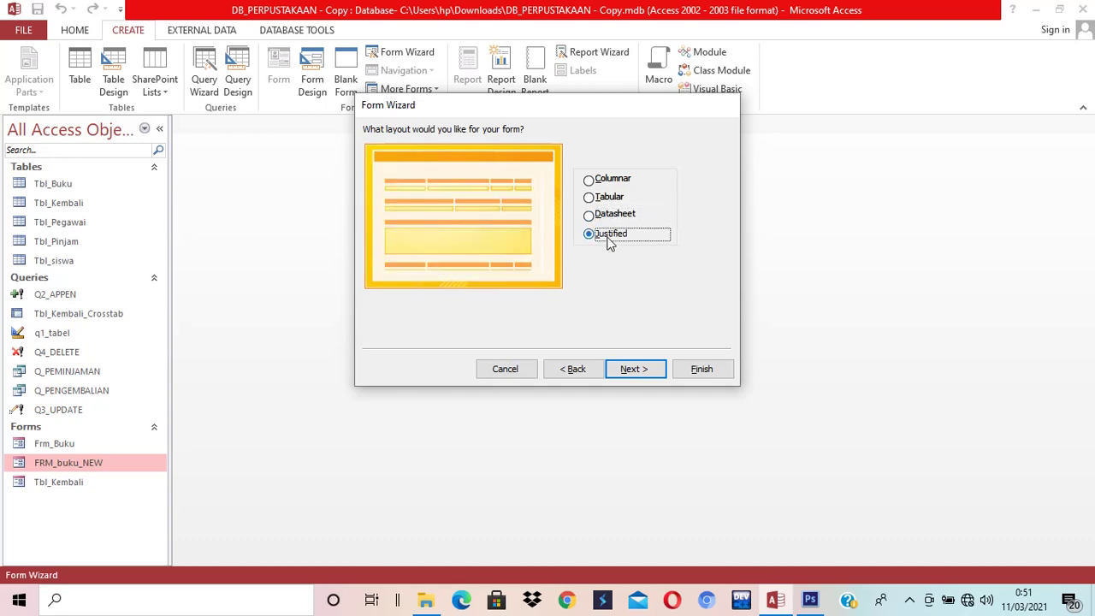
click(589, 180)
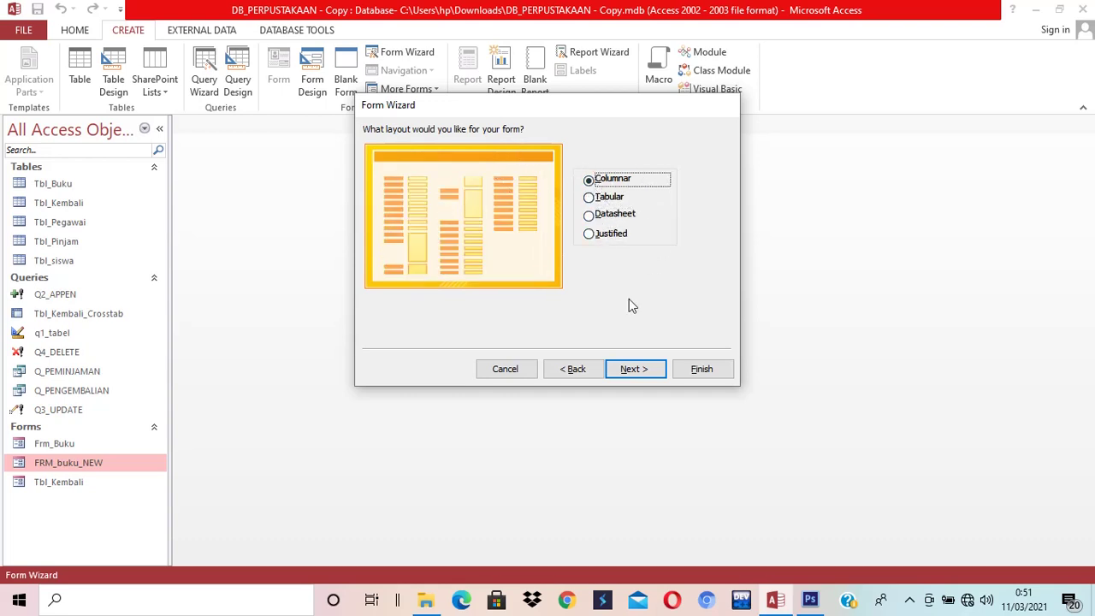
Step: Accept the Columnar layout and the title Tbl_Pinjam, and finish the wizard with the option to modify the form's design
click(660, 374)
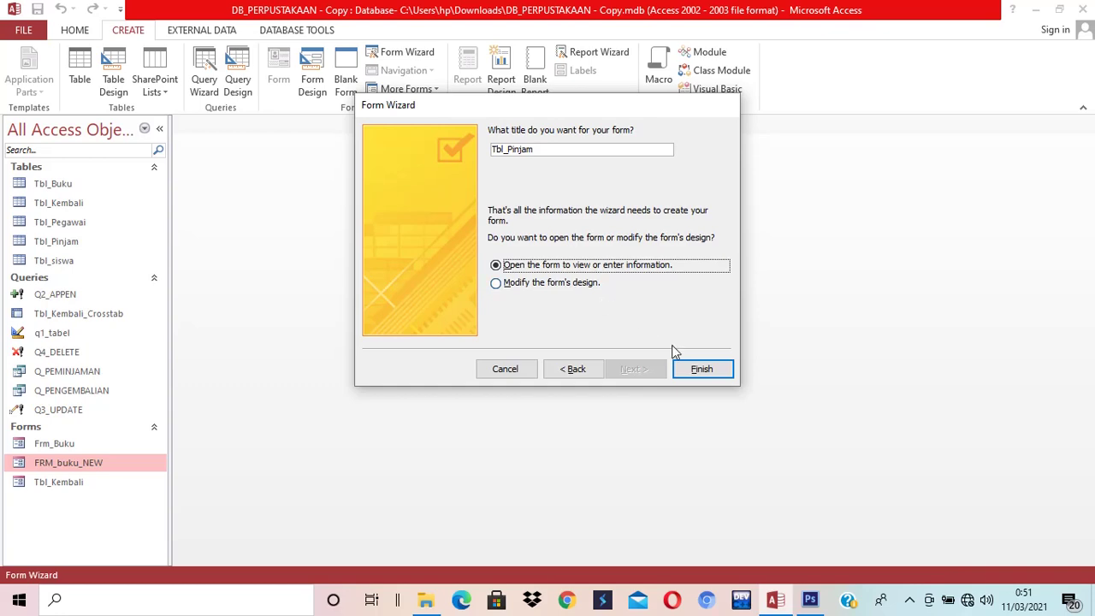
click(552, 284)
click(700, 369)
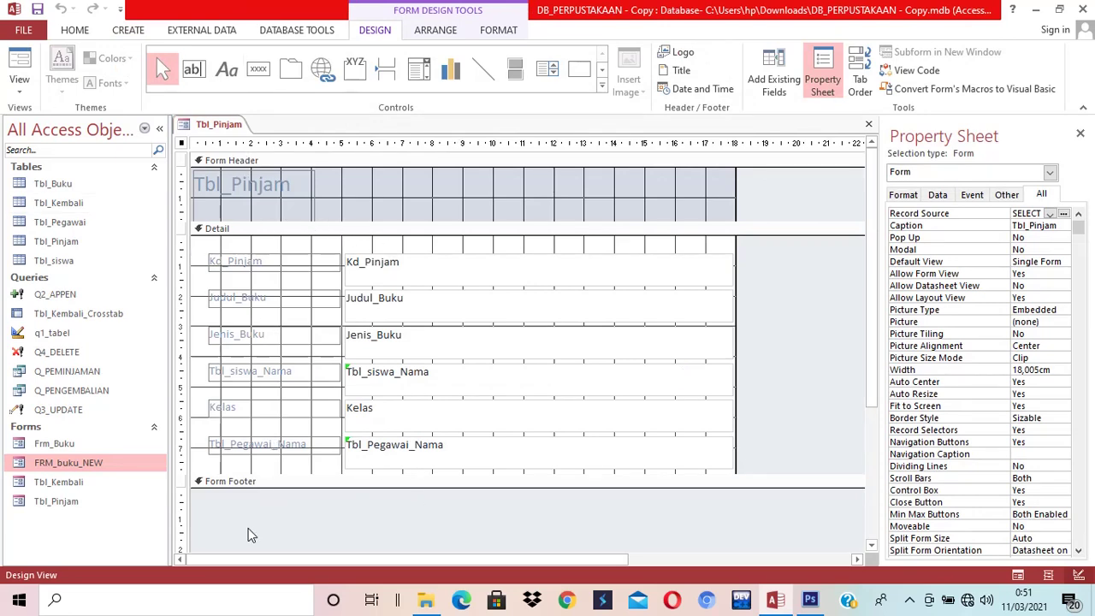
Step: Add a label about 13.4 cm wide and 0.8 cm high in the Form Footer reading "[ YPS SO2 - Medan - Sumatera Utara ]"
click(227, 69)
mouse_move(239, 503)
mouse_down()
mouse_move(325, 517)
mouse_move(645, 527)
mouse_up()
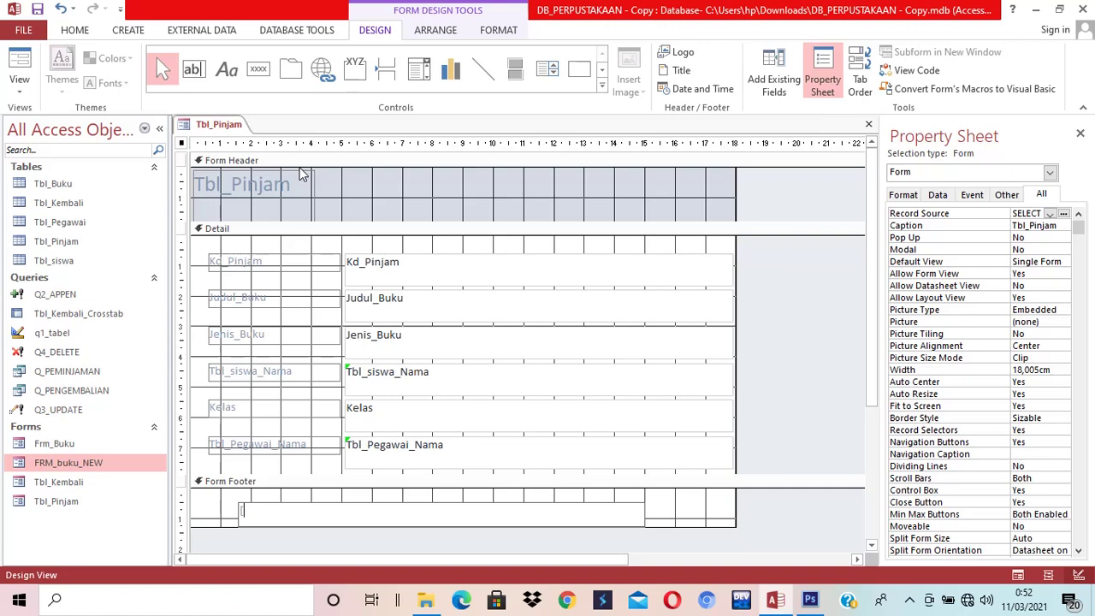
text(YPS SO2 - Medan - Su)
text(matera Utara)
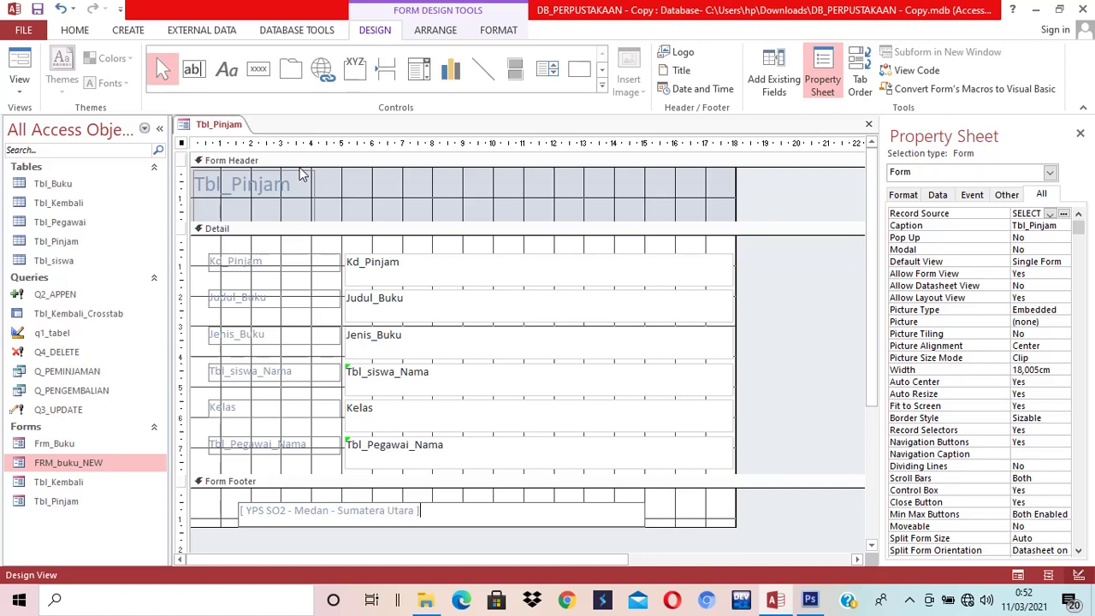
Step: Nudge the footer label up to about 0.29 cm from the top of the Form Footer section
click(602, 507)
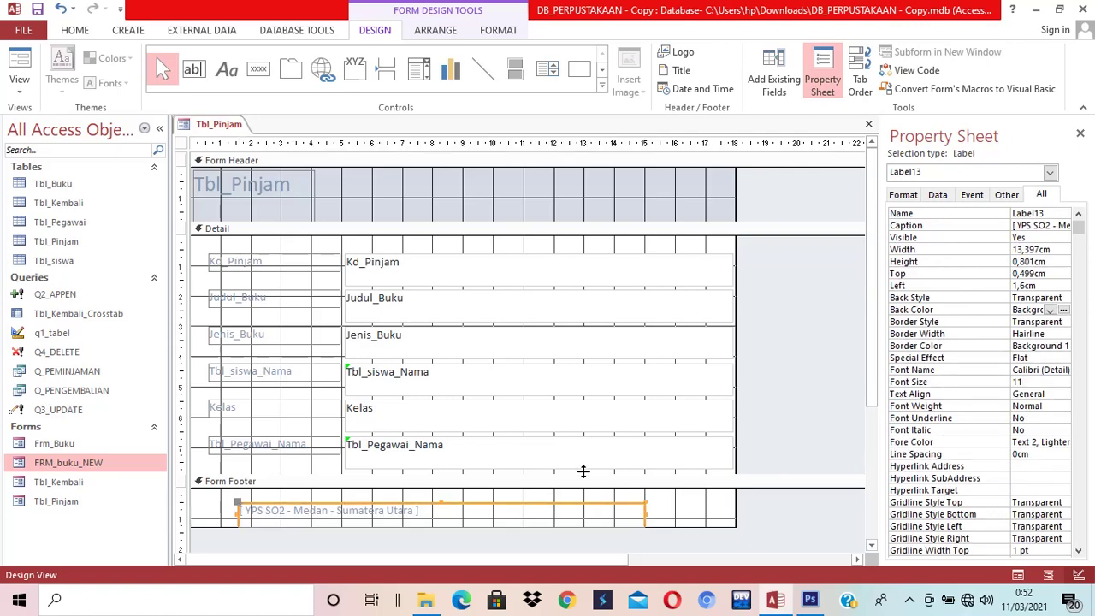
key(Up)
key(Up)
key(Up)
key(Up)
key(Up)
key(Up)
key(Up)
key(Up)
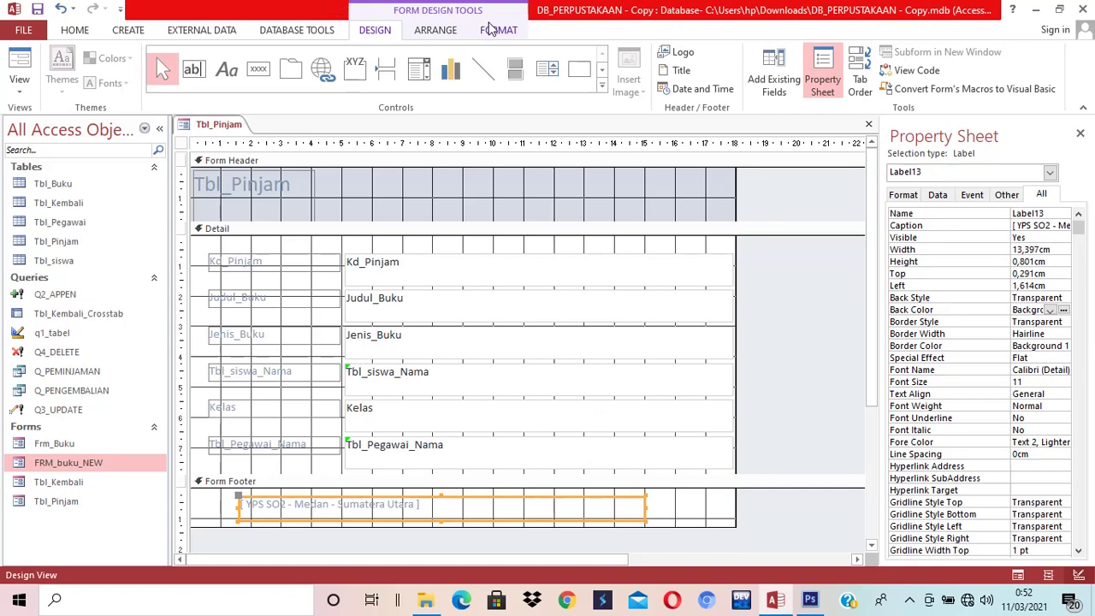
Step: Try bright green as the footer label's back color and settle on light gray
click(500, 33)
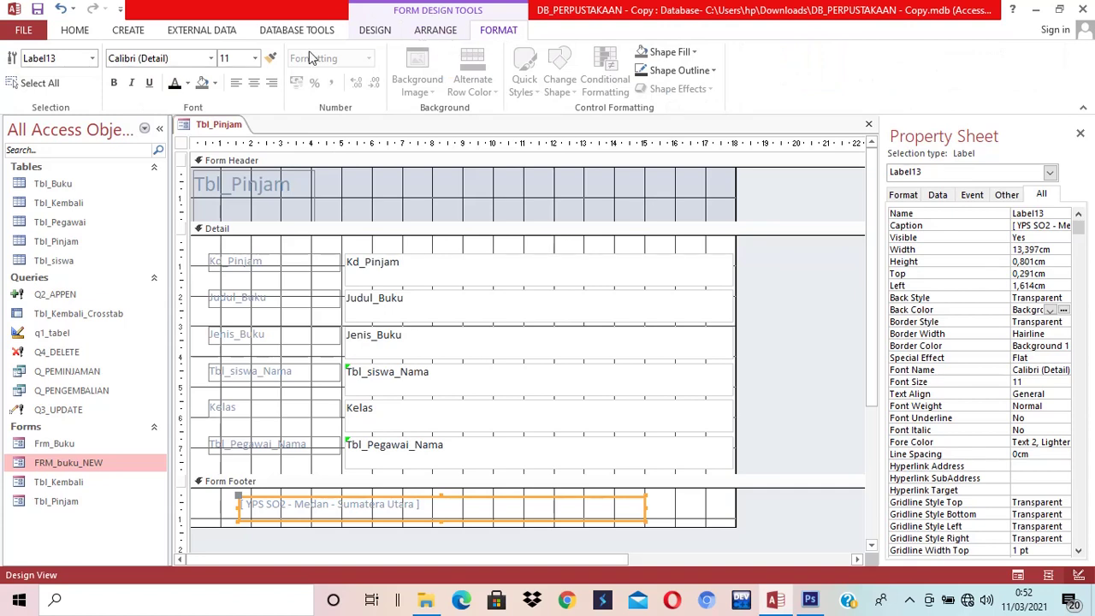
click(215, 83)
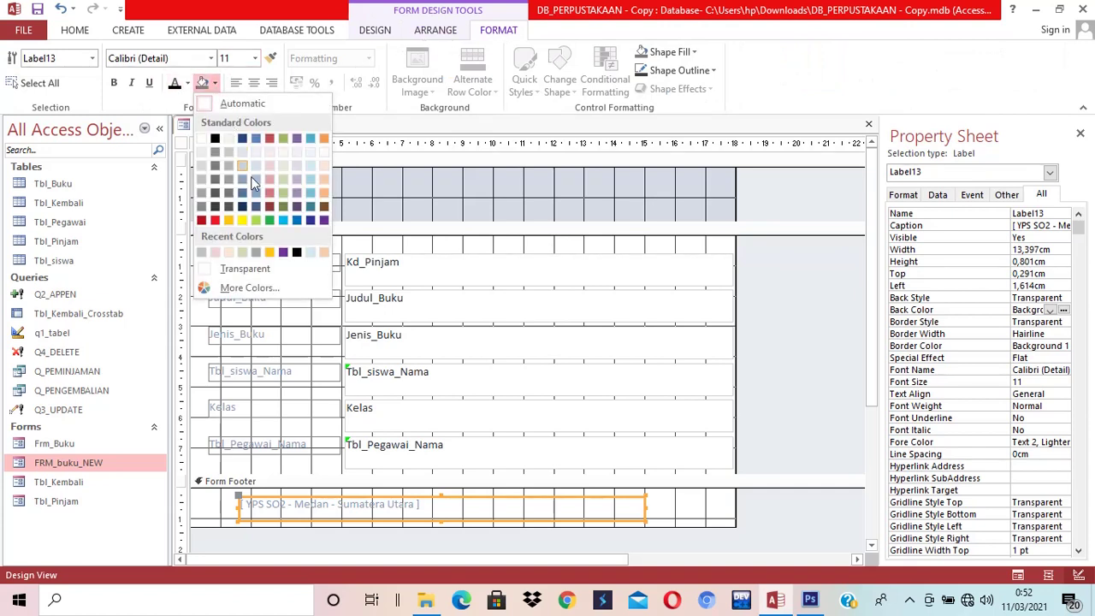
click(254, 220)
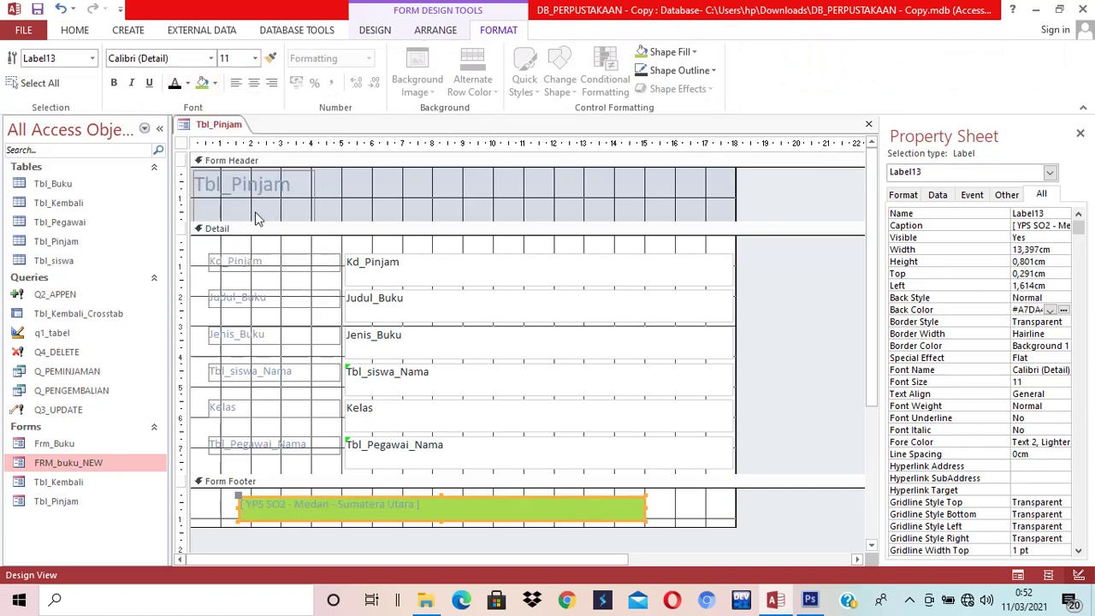
click(215, 85)
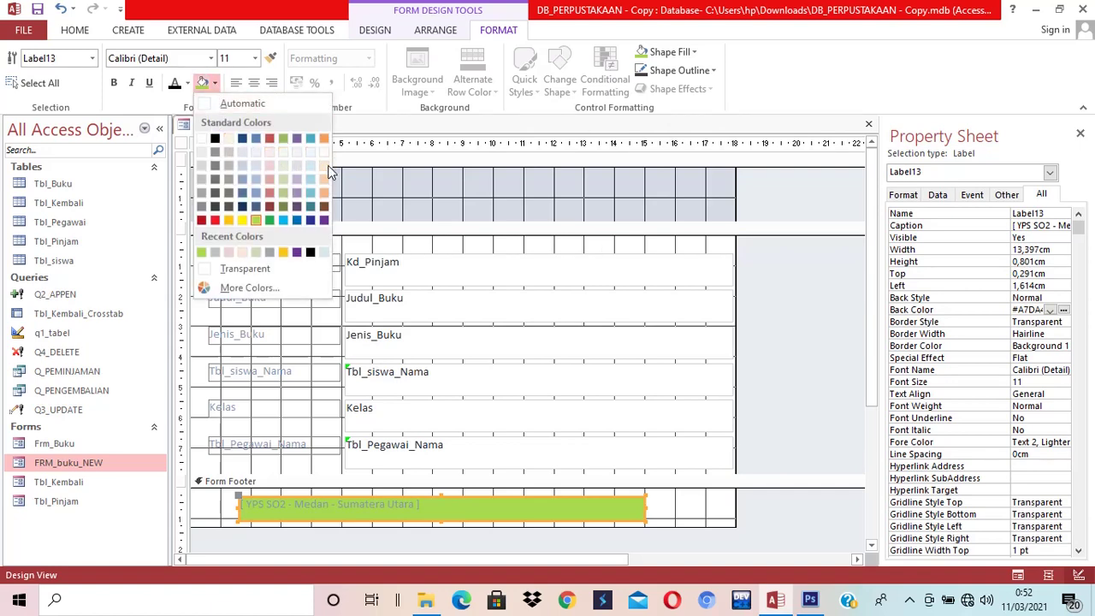
click(203, 165)
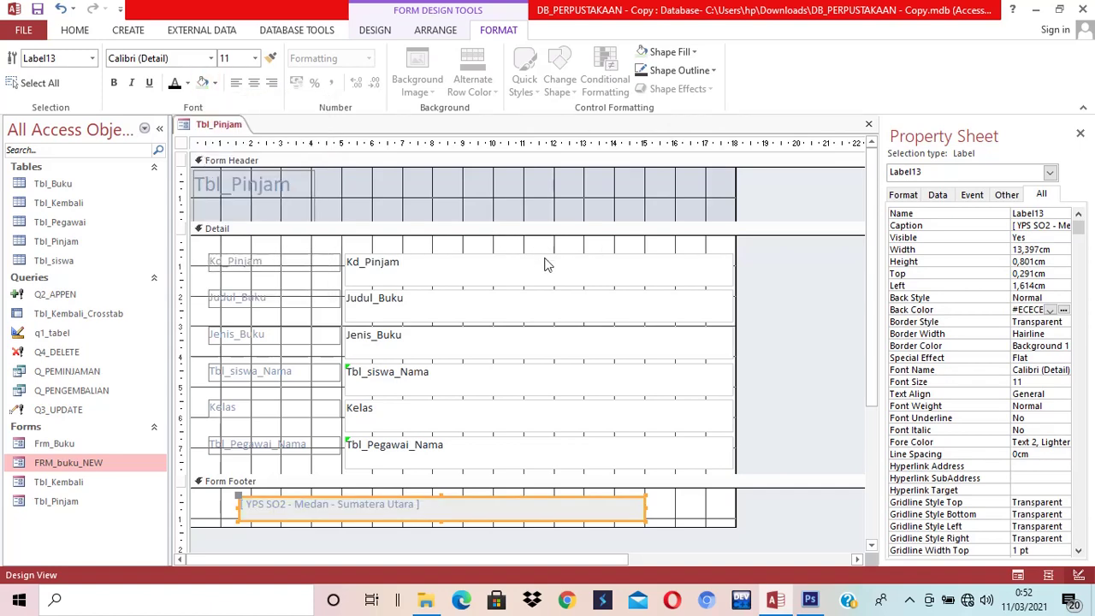
Step: Set the back color of all six field labels in the Detail section to light green
drag(205, 257, 305, 473)
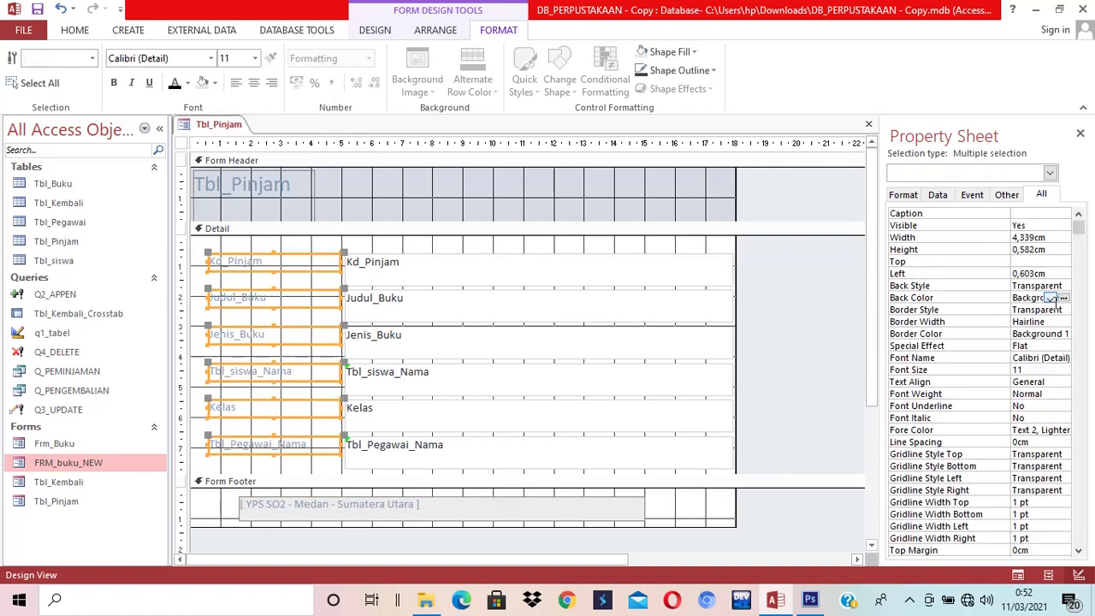
click(214, 84)
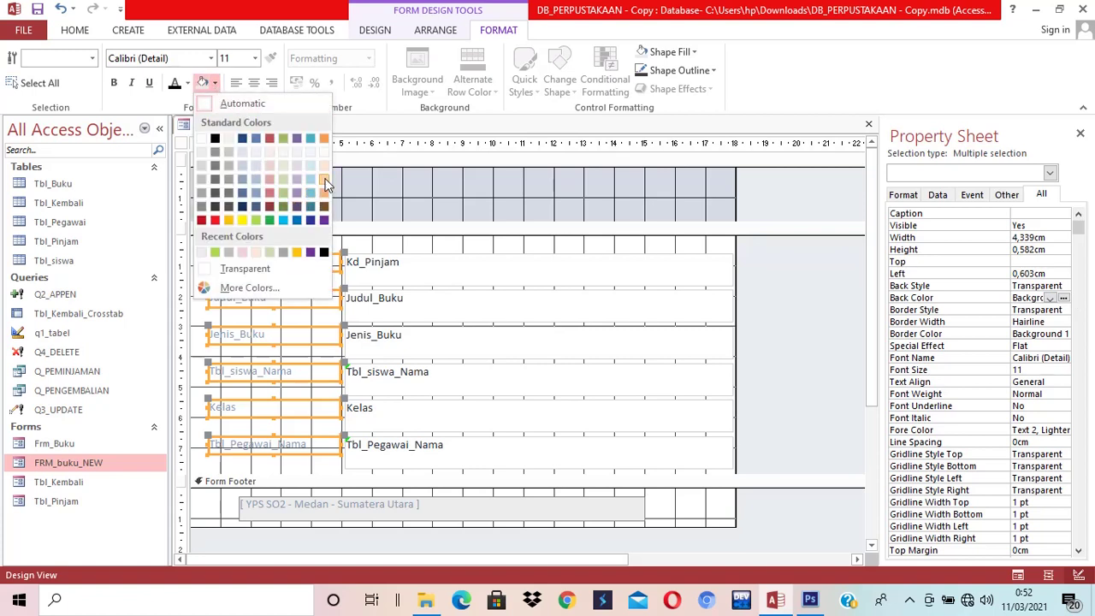
click(284, 181)
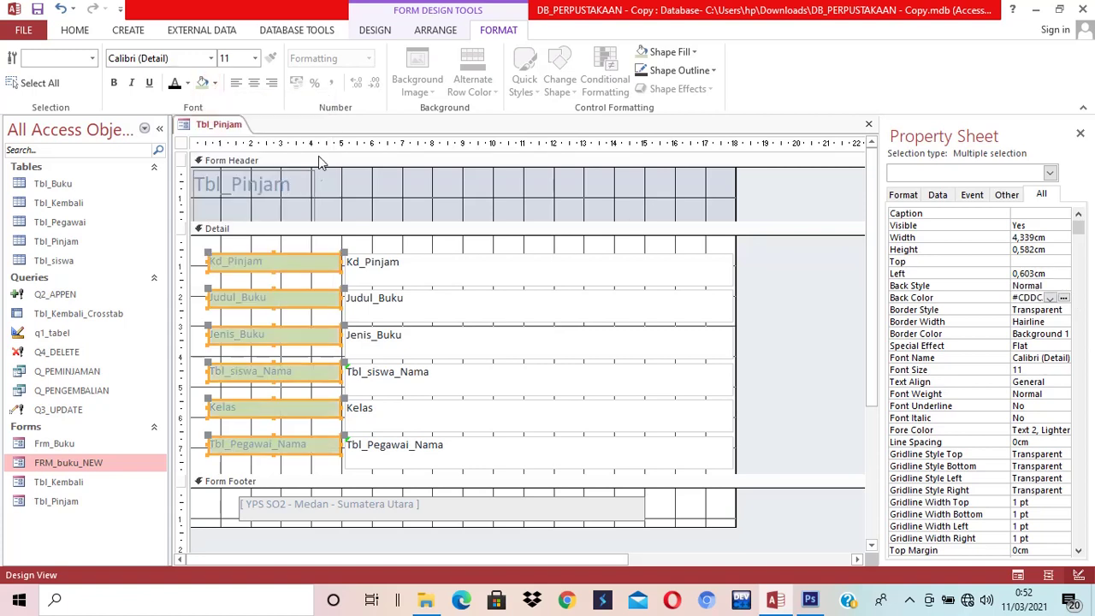
Step: Set the back color of all six text boxes in the Detail section to light orange
drag(486, 236, 513, 492)
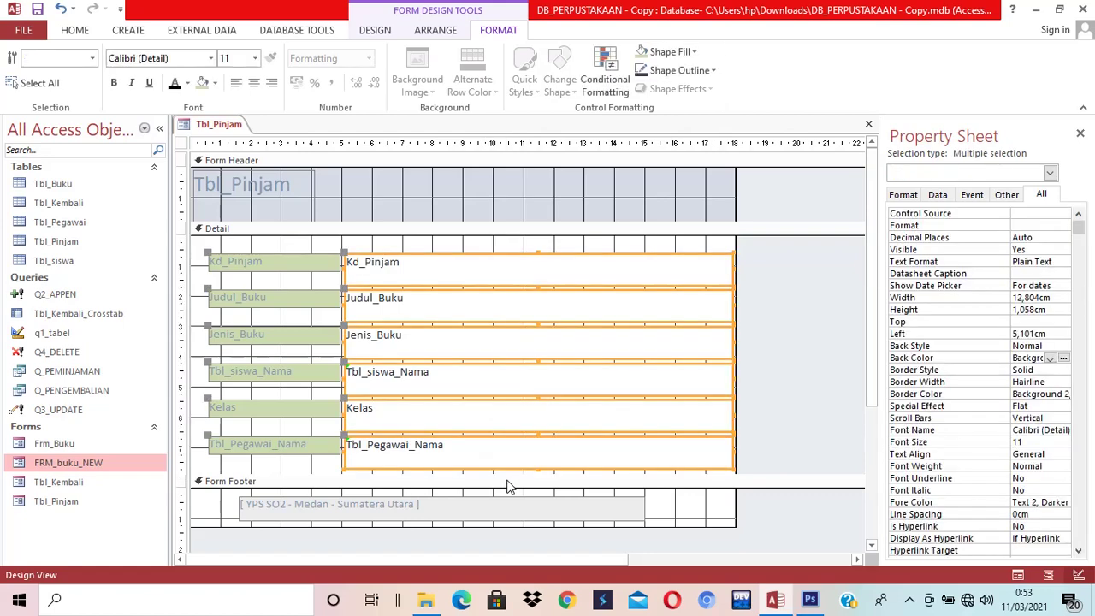
click(214, 85)
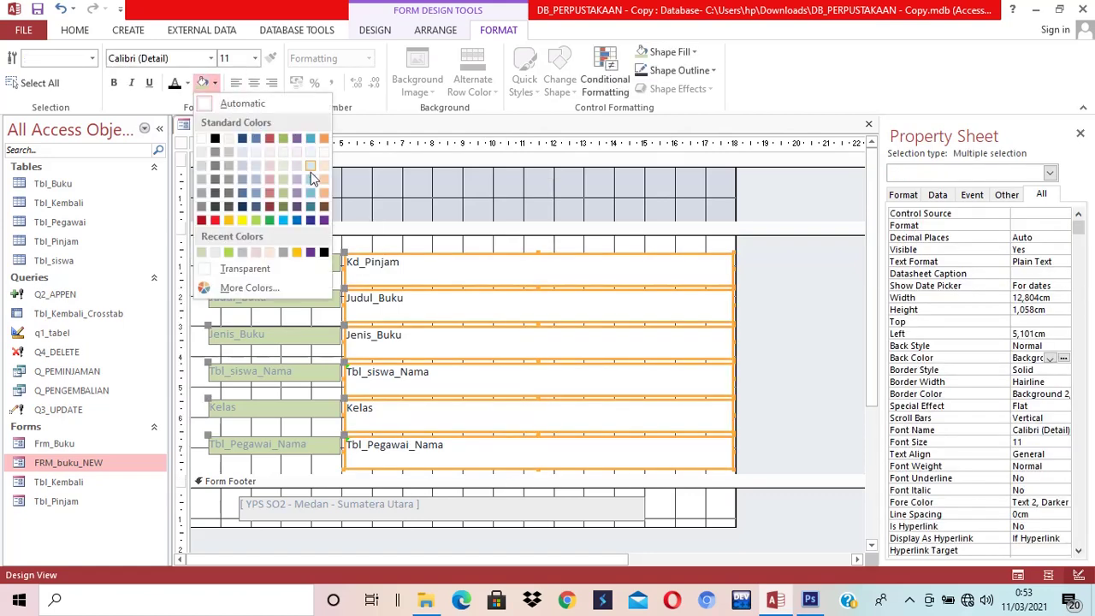
click(320, 179)
Step: Set the Detail section's back color to pale blue #EDF7F9
click(268, 247)
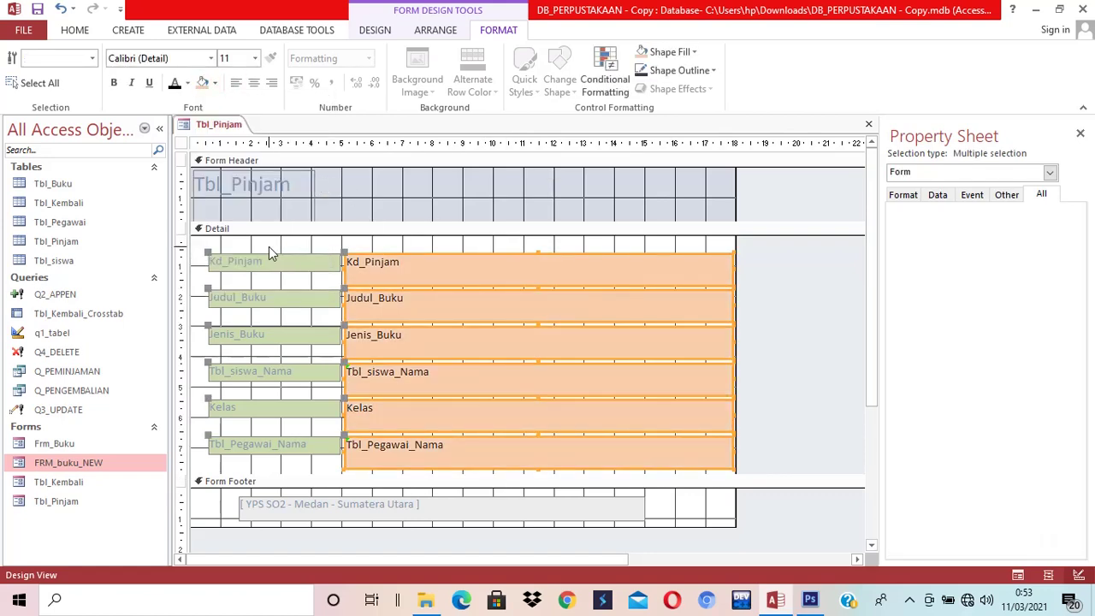
click(215, 83)
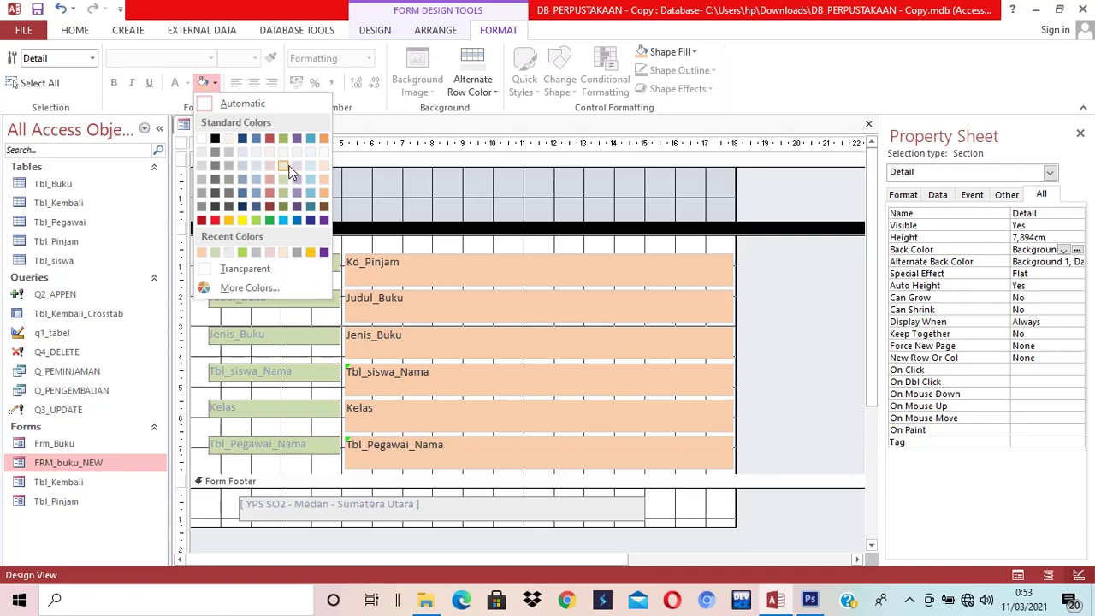
click(311, 154)
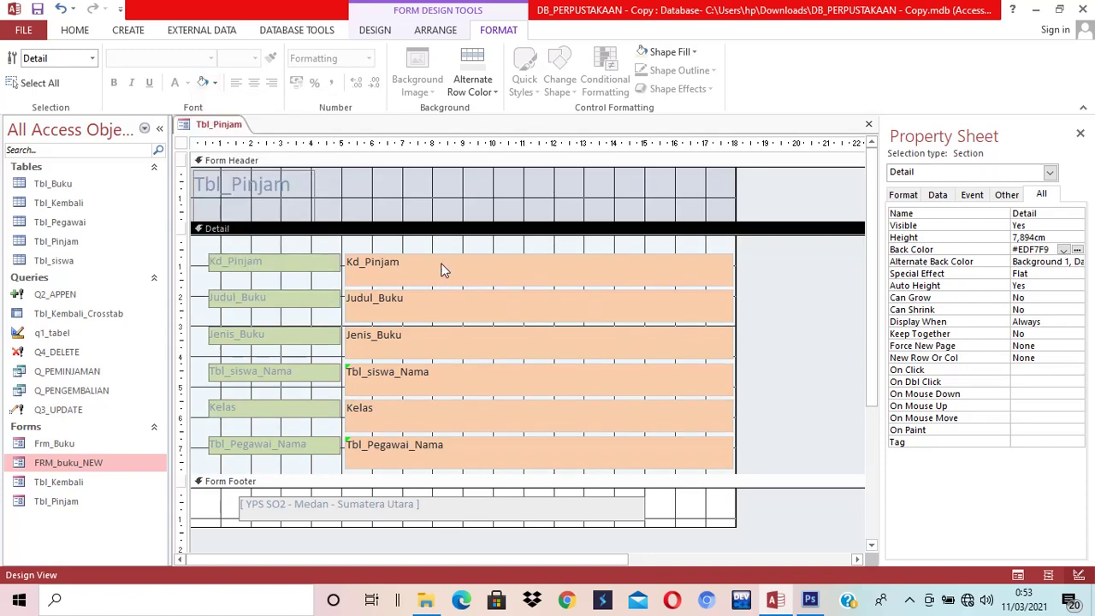
Step: Set the Form Footer section's back color to light green
click(729, 505)
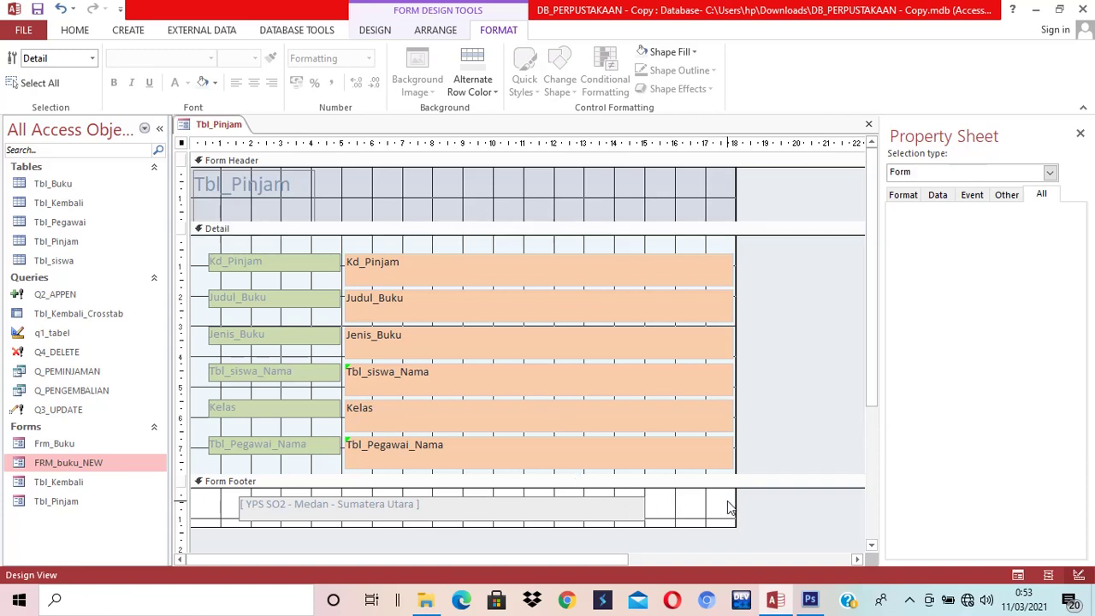
click(203, 83)
click(215, 83)
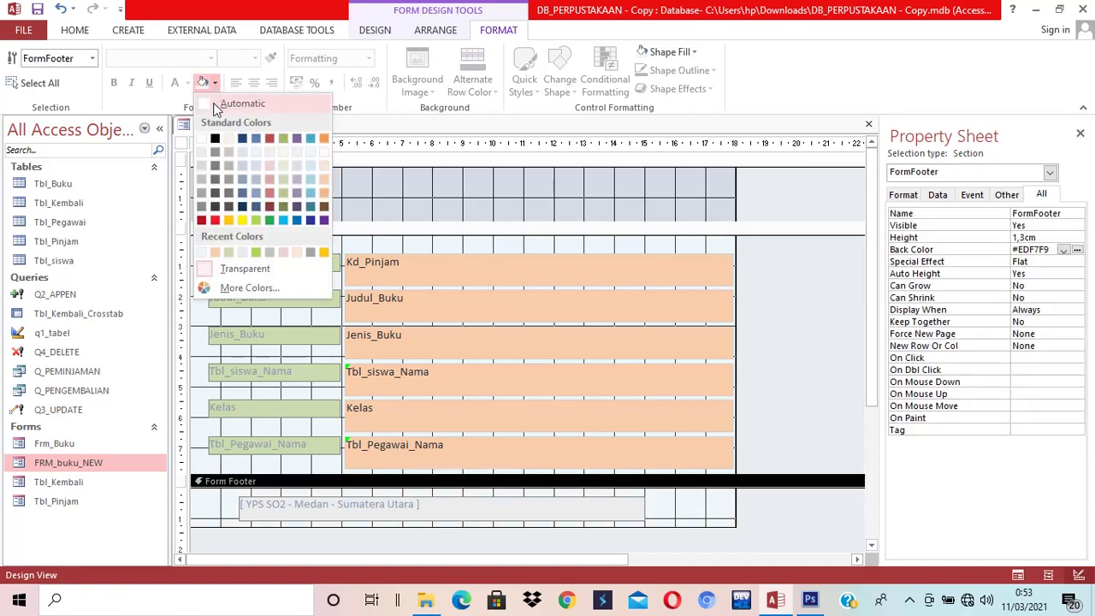
click(282, 178)
click(415, 231)
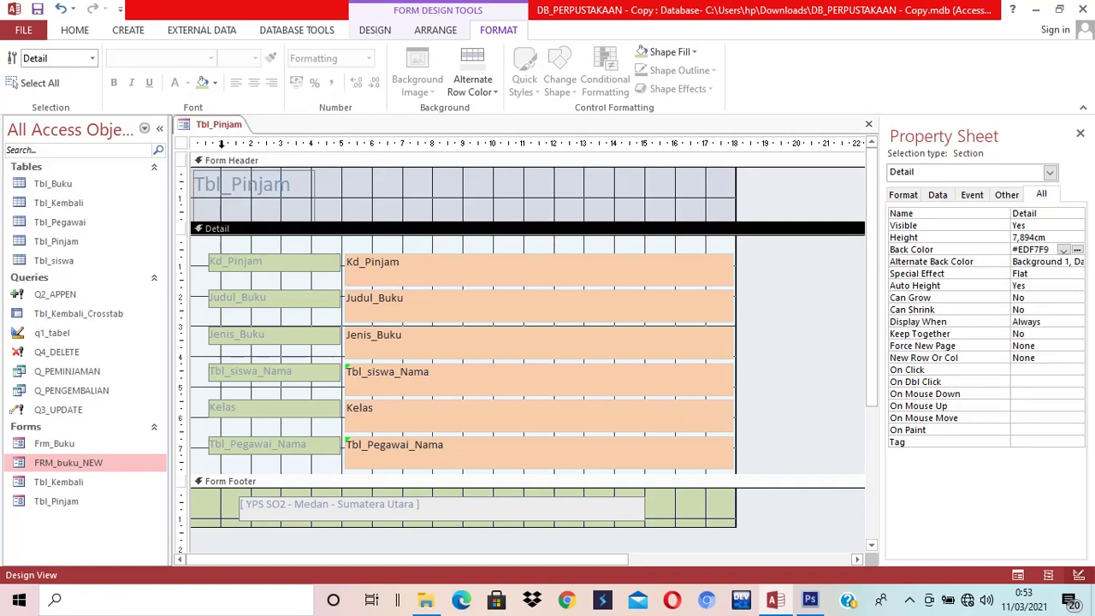
Step: Close the Tbl_Pinjam form and save its design changes
right_click(220, 126)
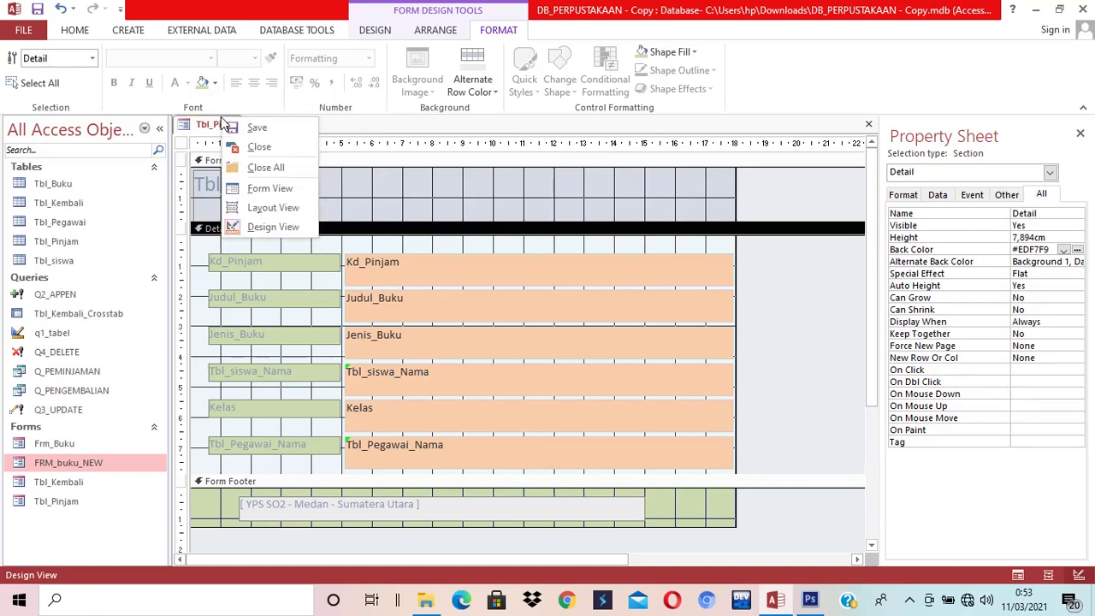
click(246, 151)
click(482, 348)
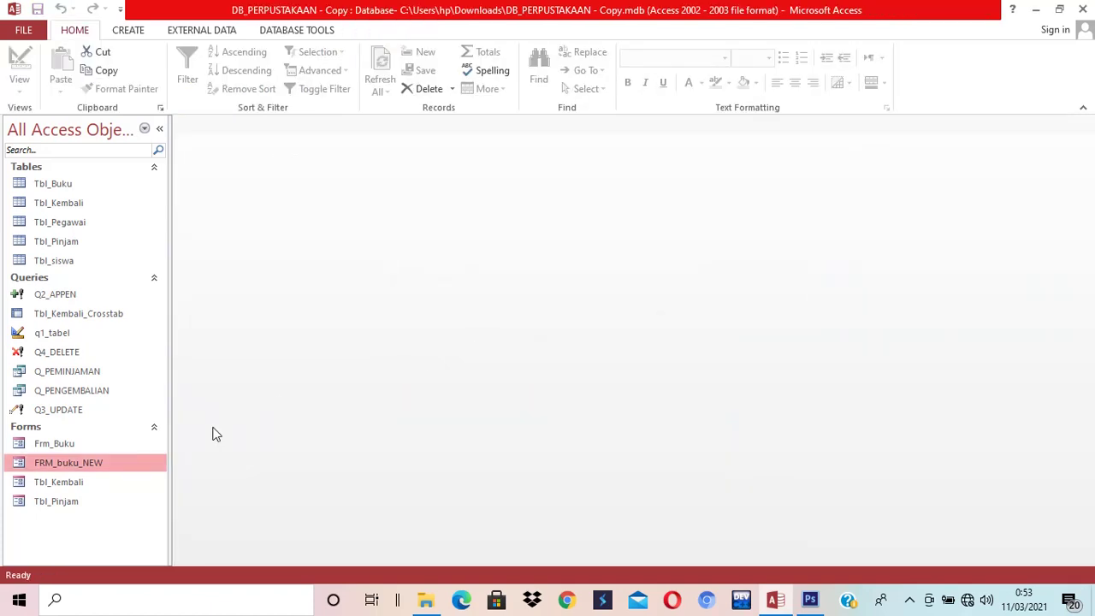
Step: Open the Tbl_Pinjam, Tbl_Kembali and FRM_buku_NEW forms in Form View to look over the finished forms
double_click(71, 505)
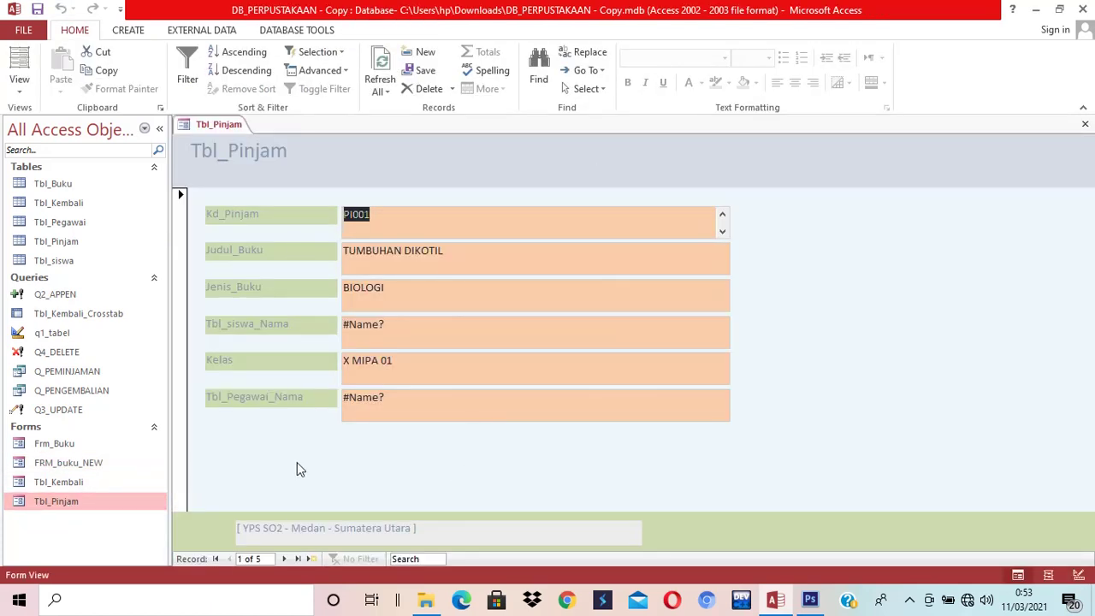
click(64, 483)
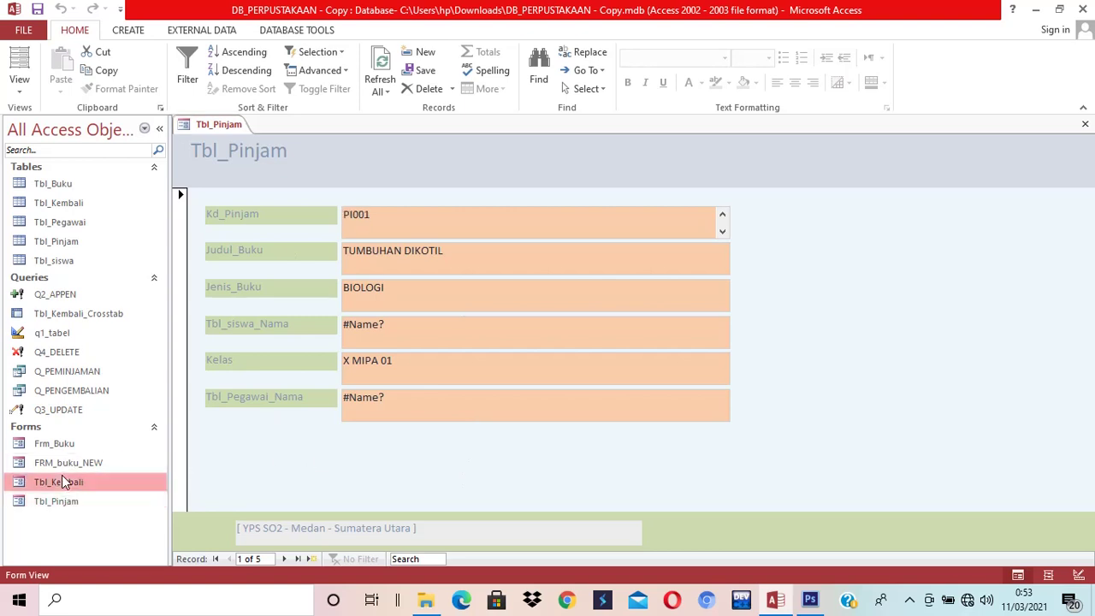
double_click(64, 483)
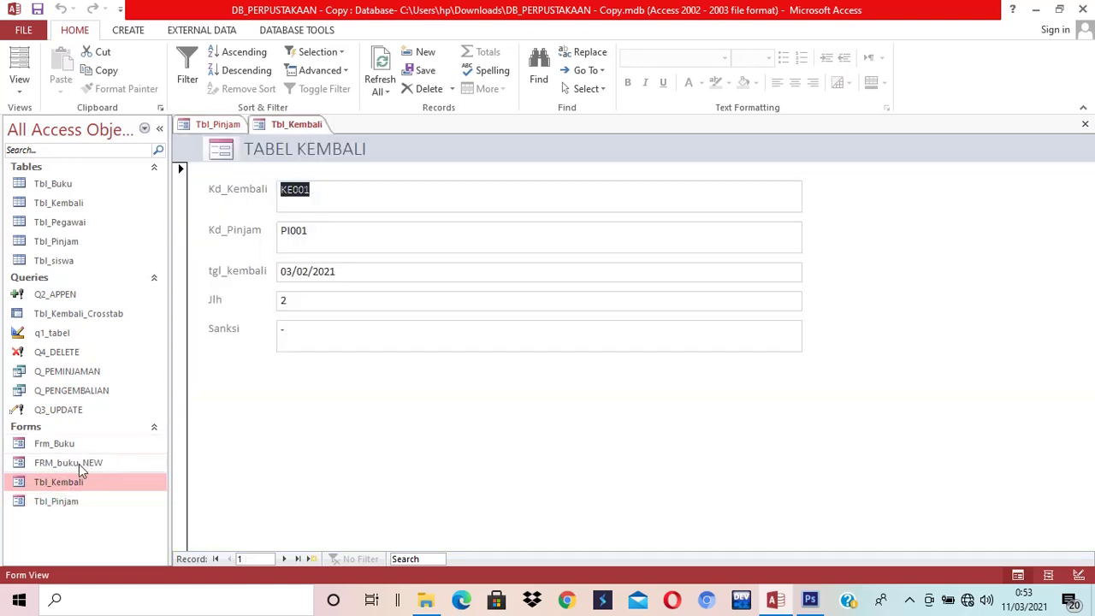
double_click(78, 464)
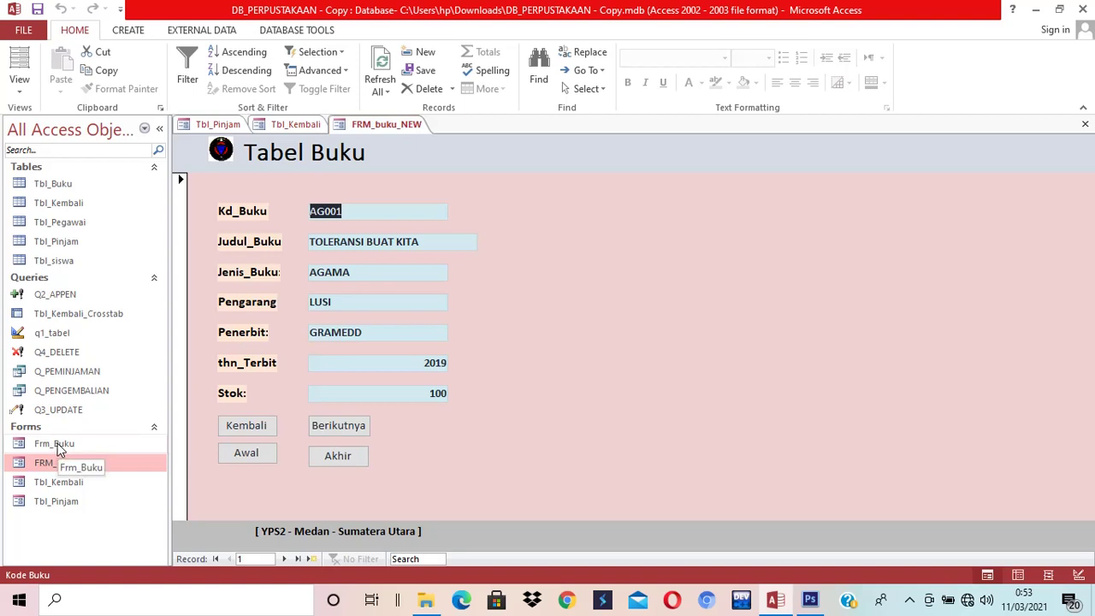
Step: Open the Frm_Buku form in Form View to look it over, and return to the FRM_buku_NEW form
double_click(58, 444)
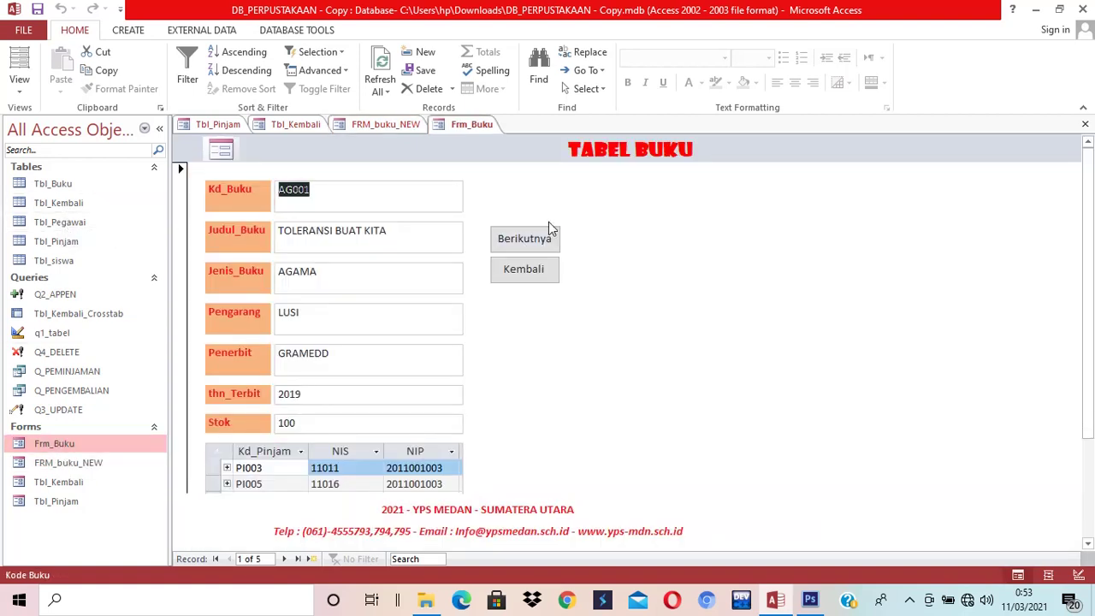
double_click(39, 462)
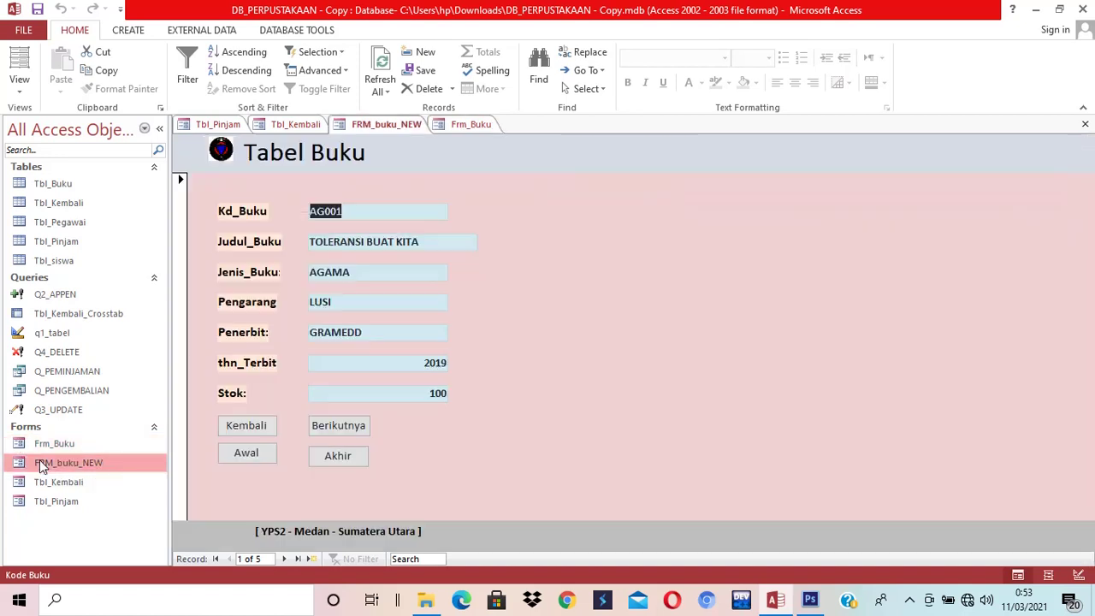
Step: Create an automatic form based on the Tbl_Pegawai table and switch it to Form View
click(73, 225)
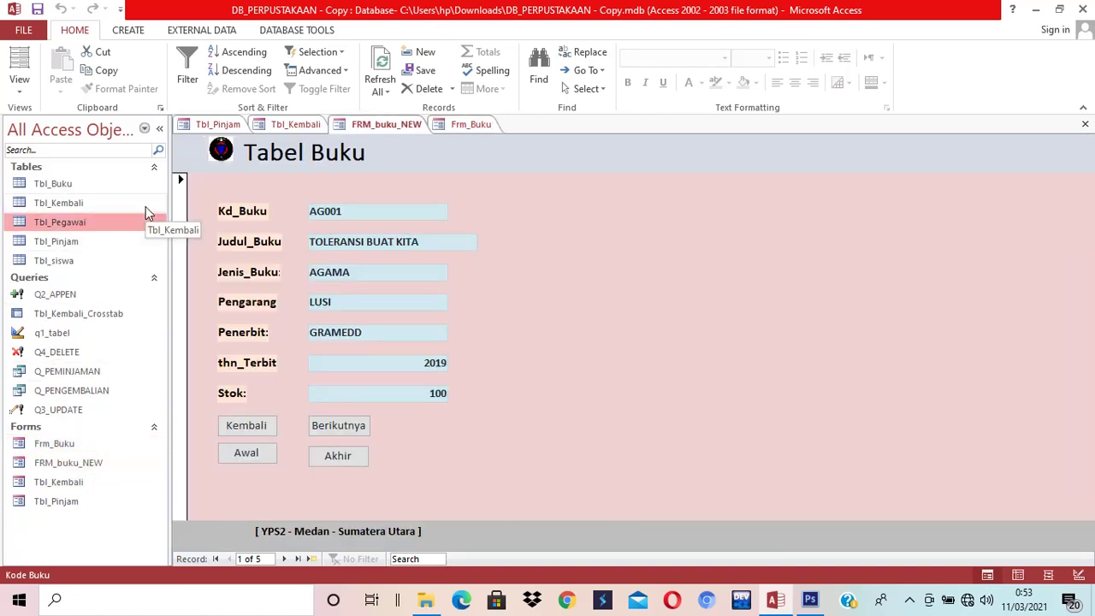
click(137, 29)
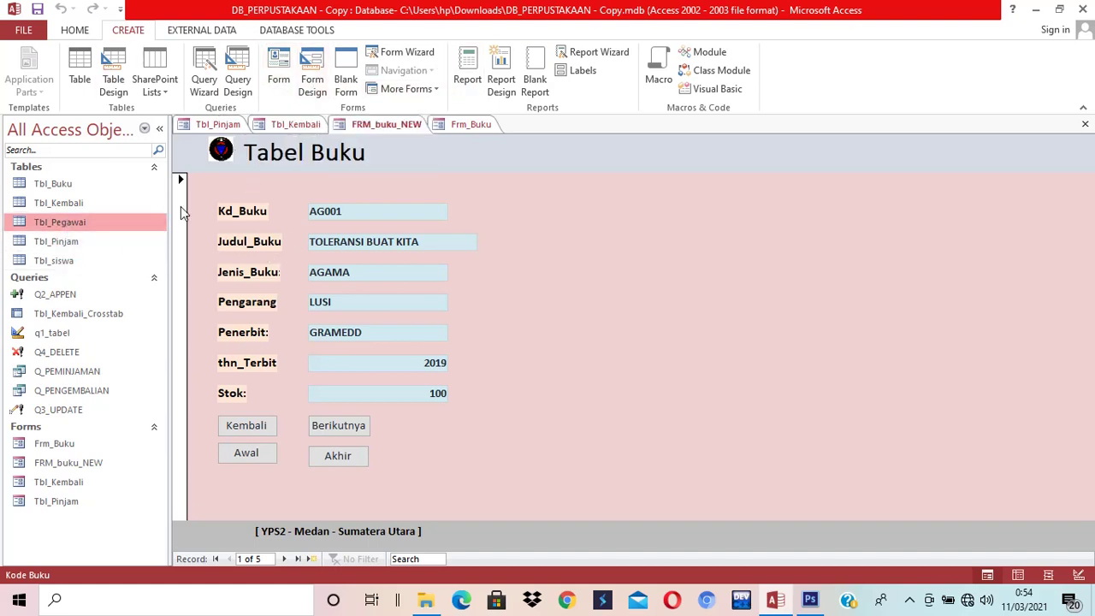
click(289, 92)
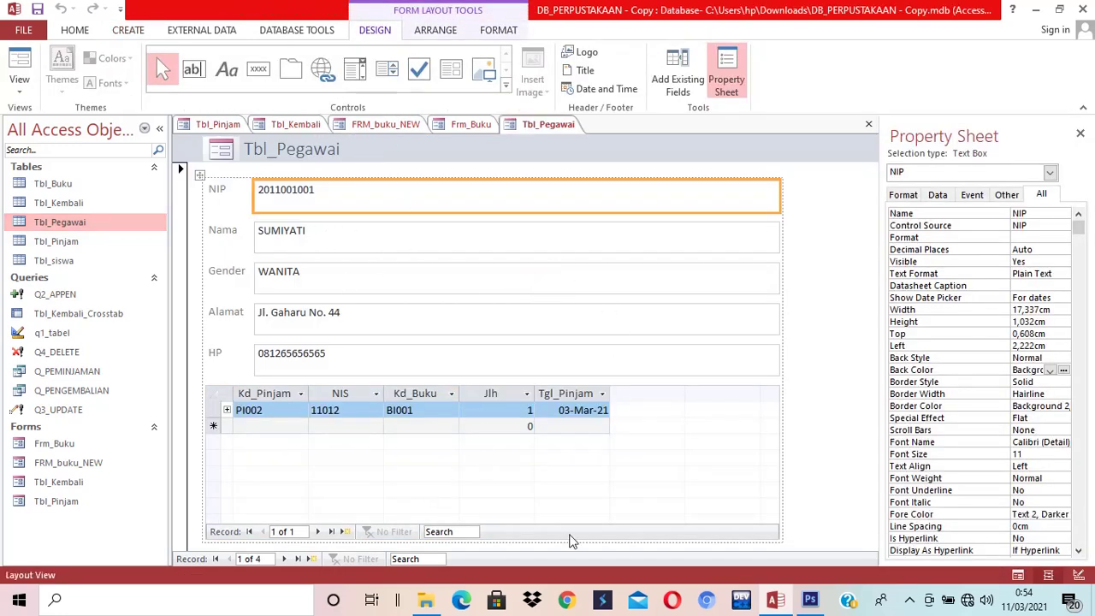
right_click(544, 125)
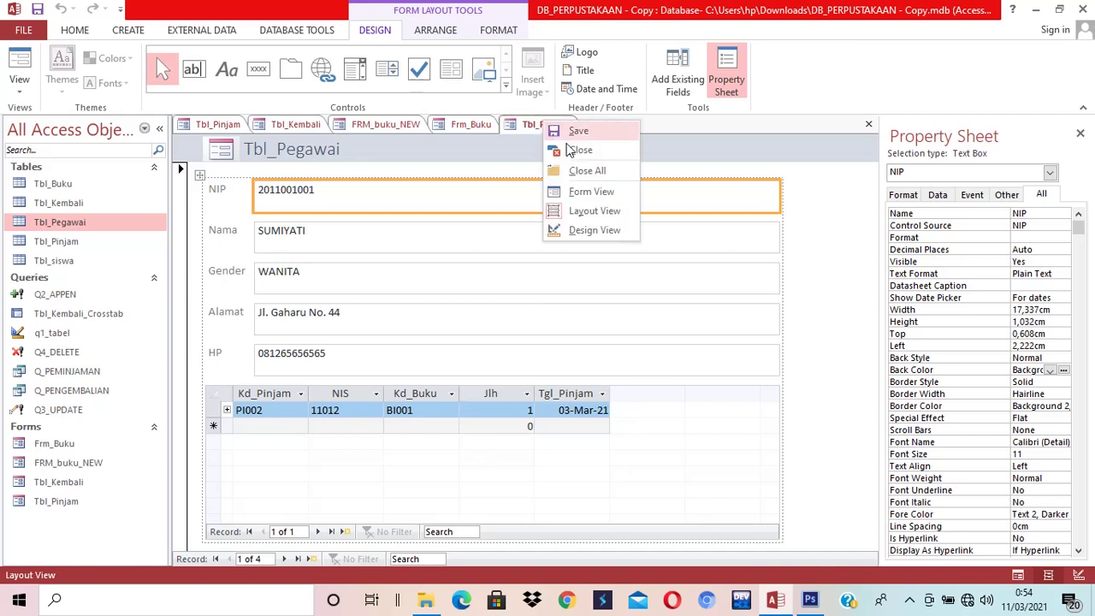
click(590, 193)
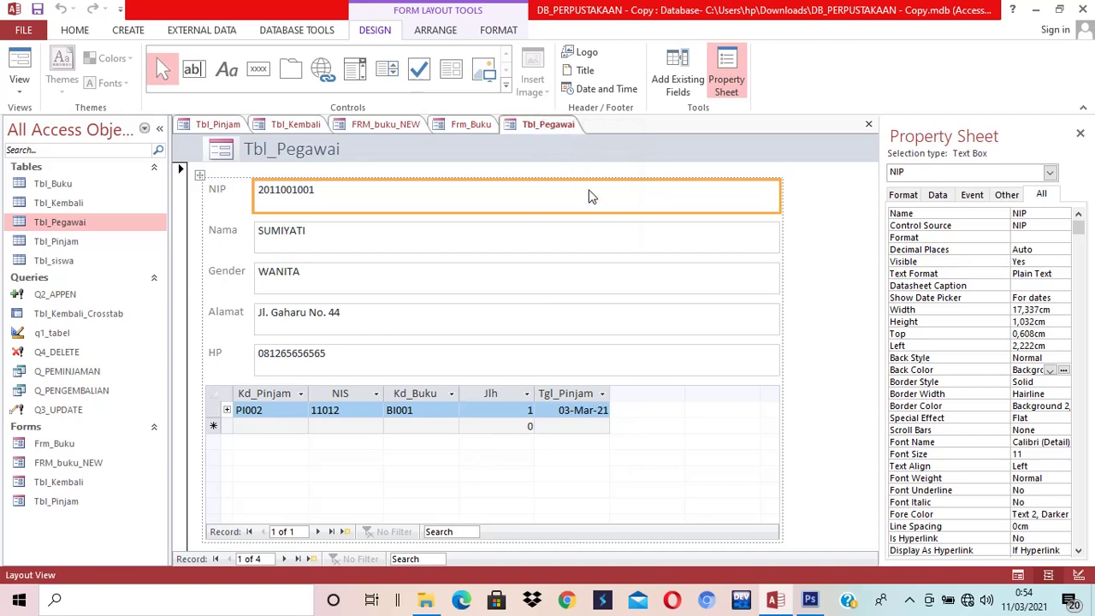